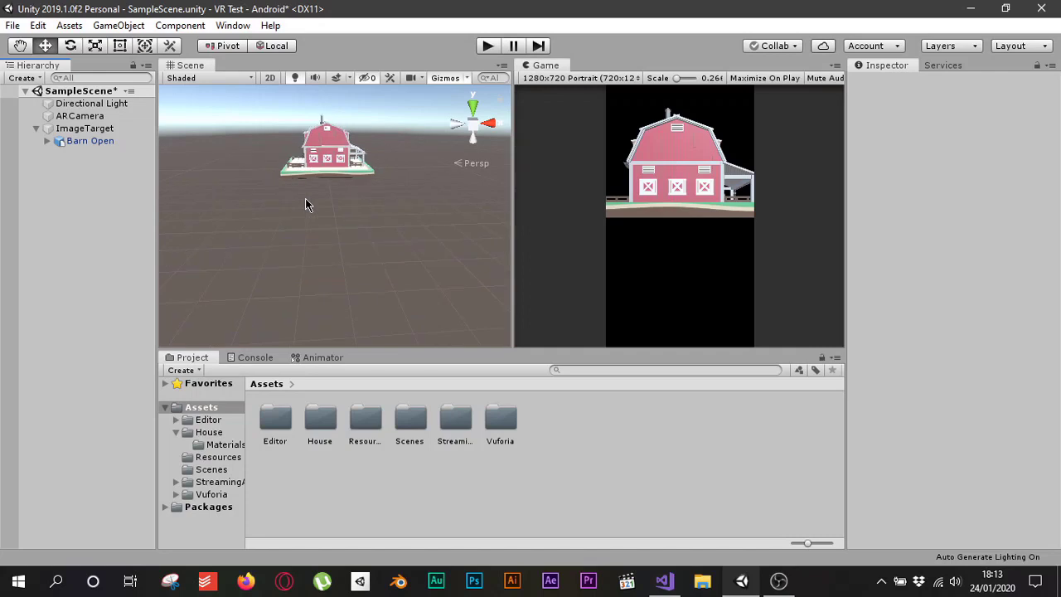
Examine the Barn Open model in the scene and its place under ImageTarget in the hierarchy.
scroll(327, 228, "up", 3)
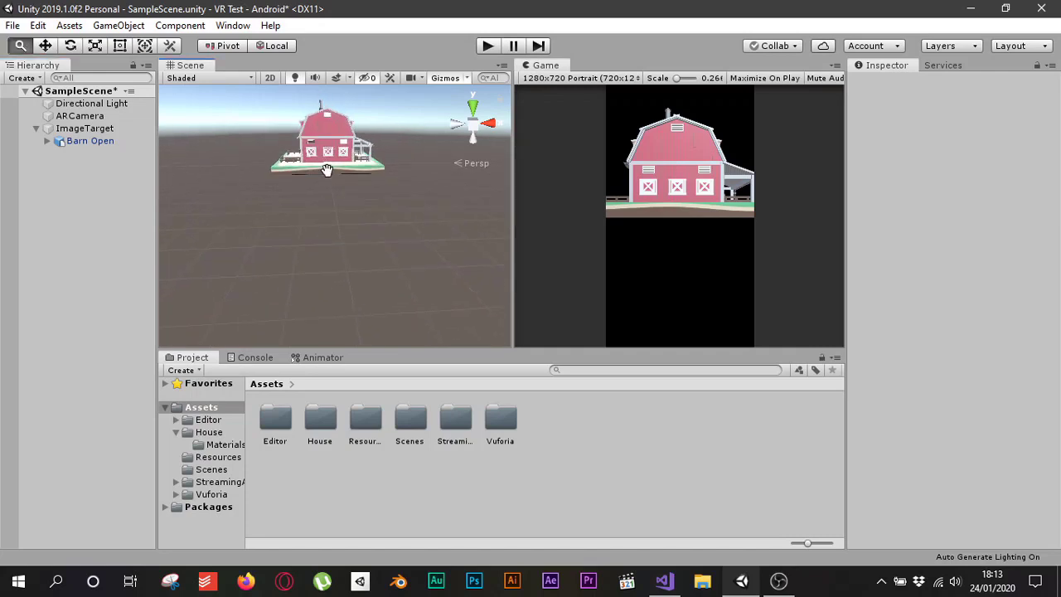
middle_click_drag(327, 228, 323, 261)
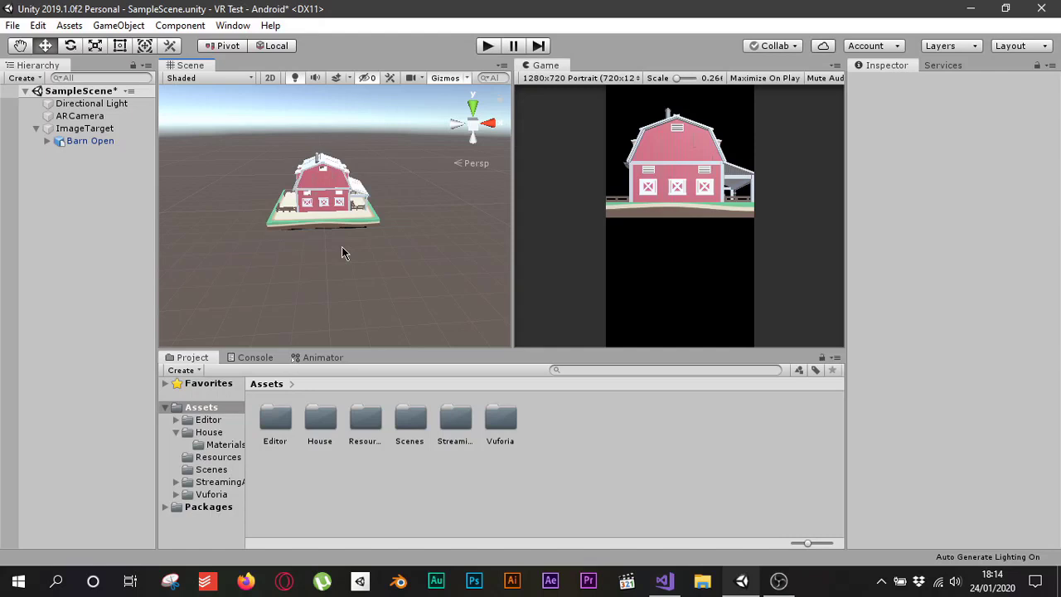
left_click(74, 141)
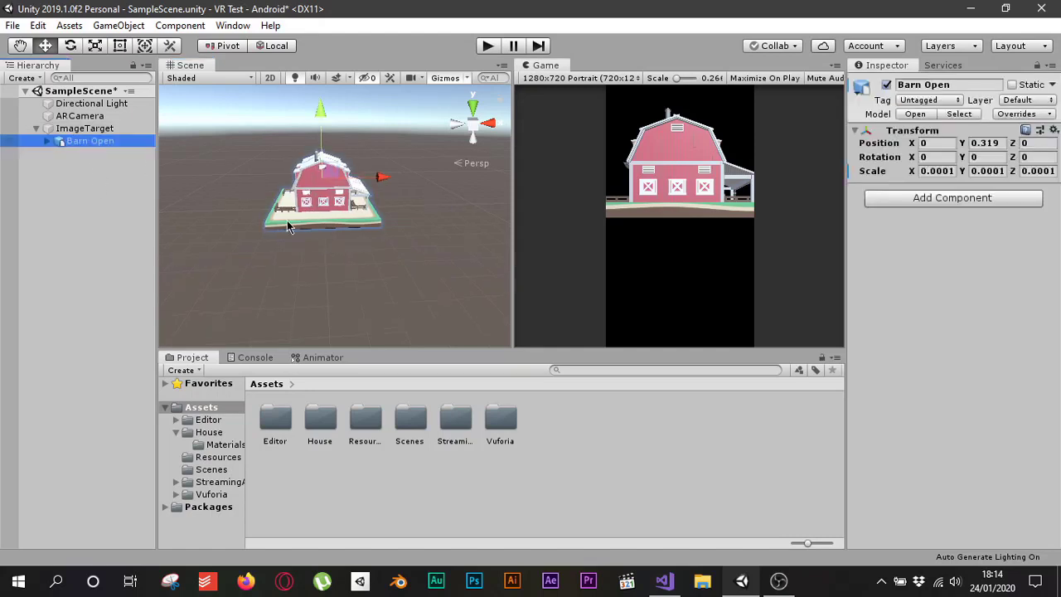
scroll(298, 203, "up", 2)
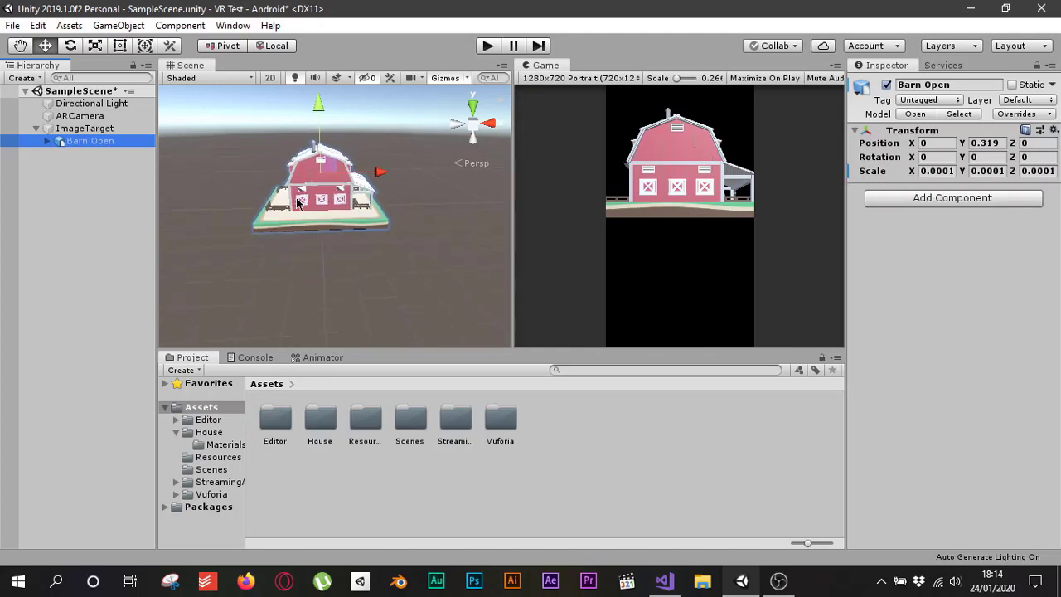
scroll(298, 203, "up", 2)
scroll(305, 180, "down", 1)
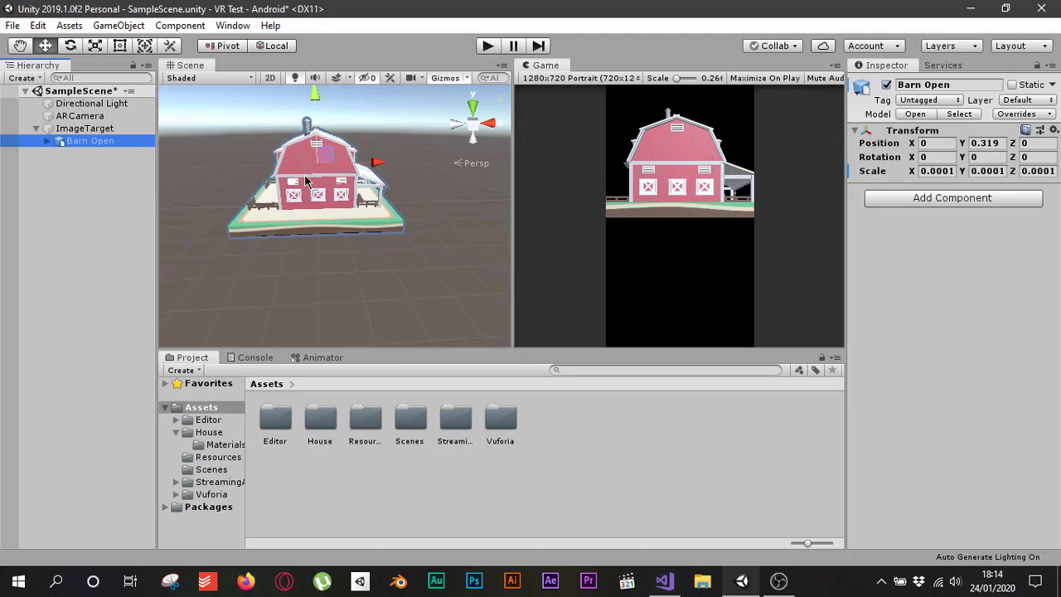
scroll(306, 184, "down", 2)
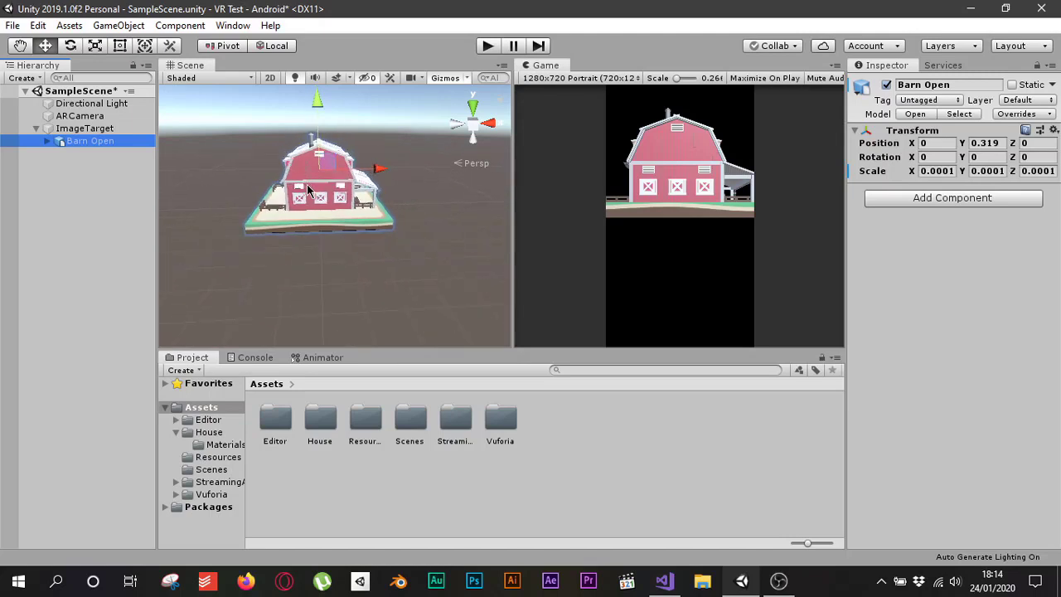
scroll(306, 187, "up", 1)
scroll(307, 185, "down", 2)
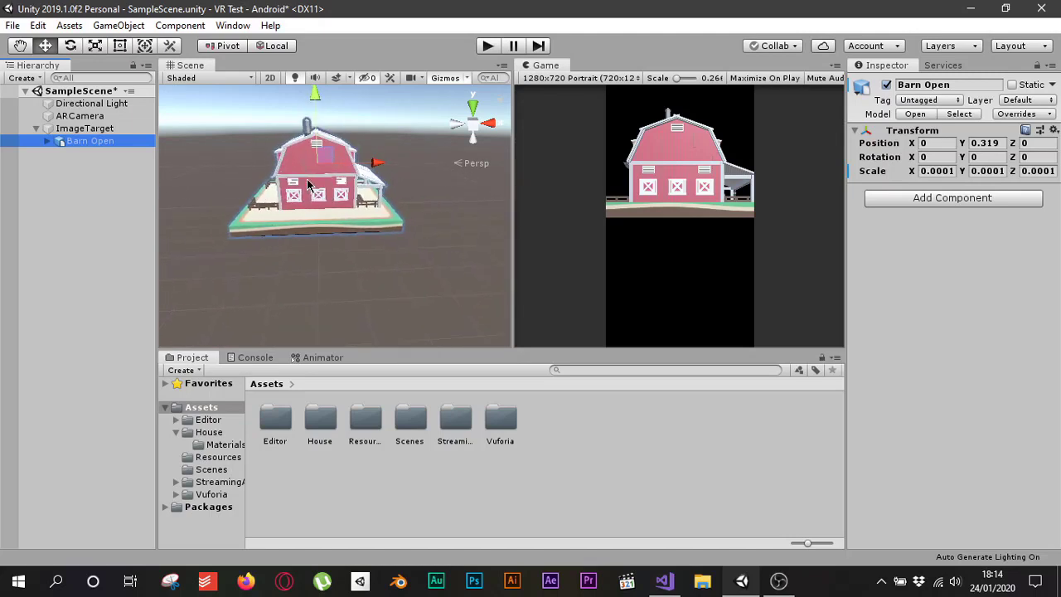
scroll(307, 184, "down", 2)
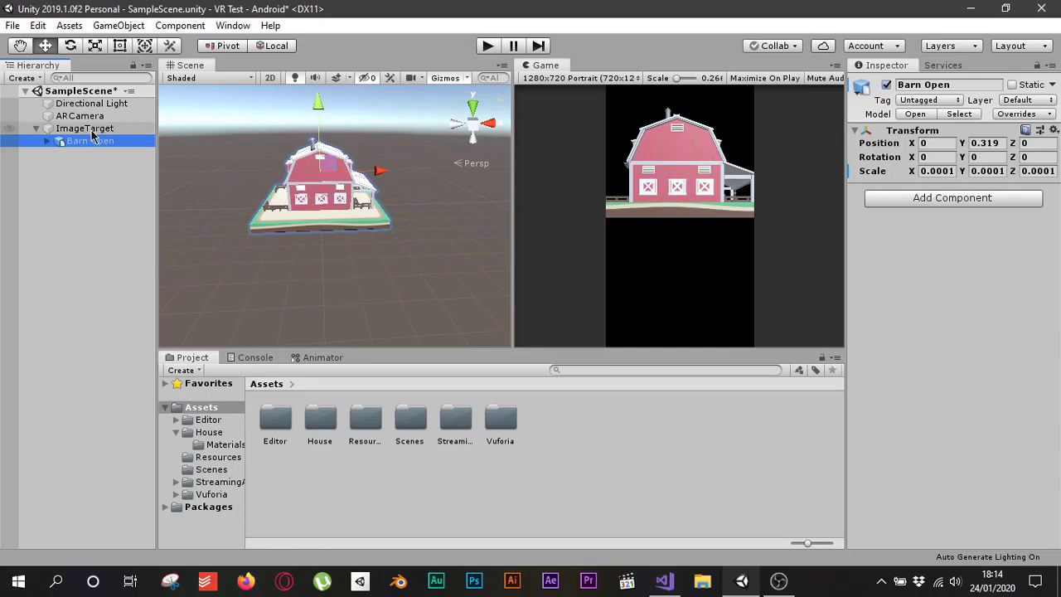
left_click_drag(92, 137, 91, 139)
left_click_drag(89, 131, 89, 132)
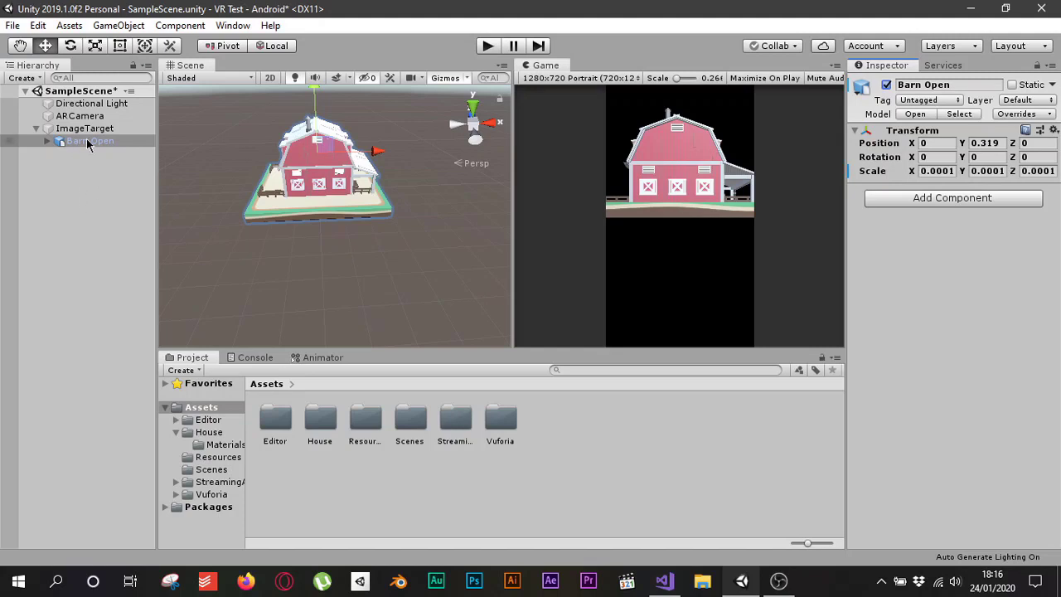
left_click(89, 189)
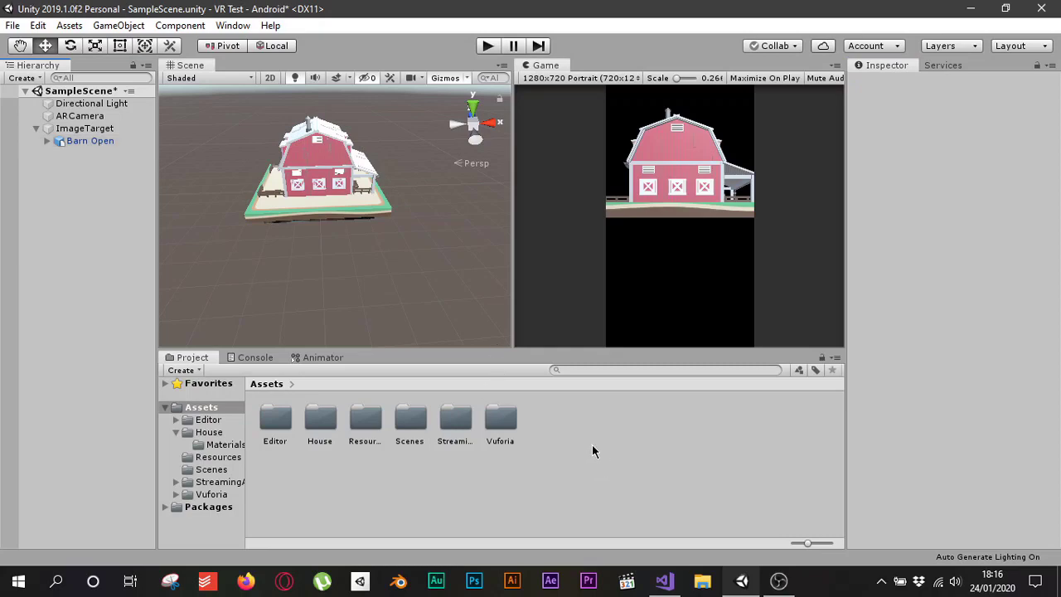
Create a folder named Animations in the project's Assets folder.
right_click(554, 430)
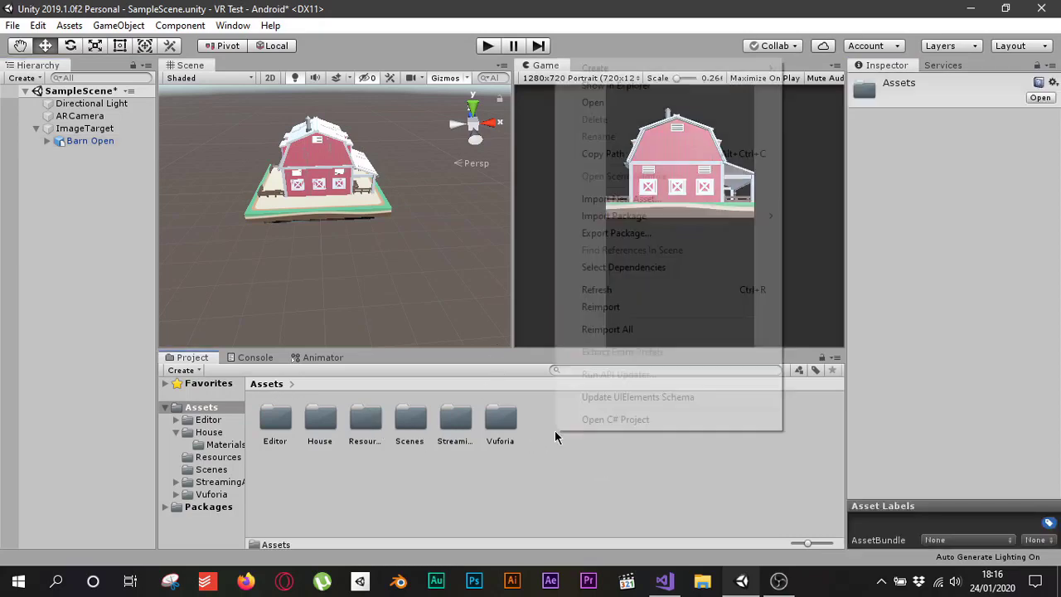
mouse_move(664, 68)
left_click(816, 31)
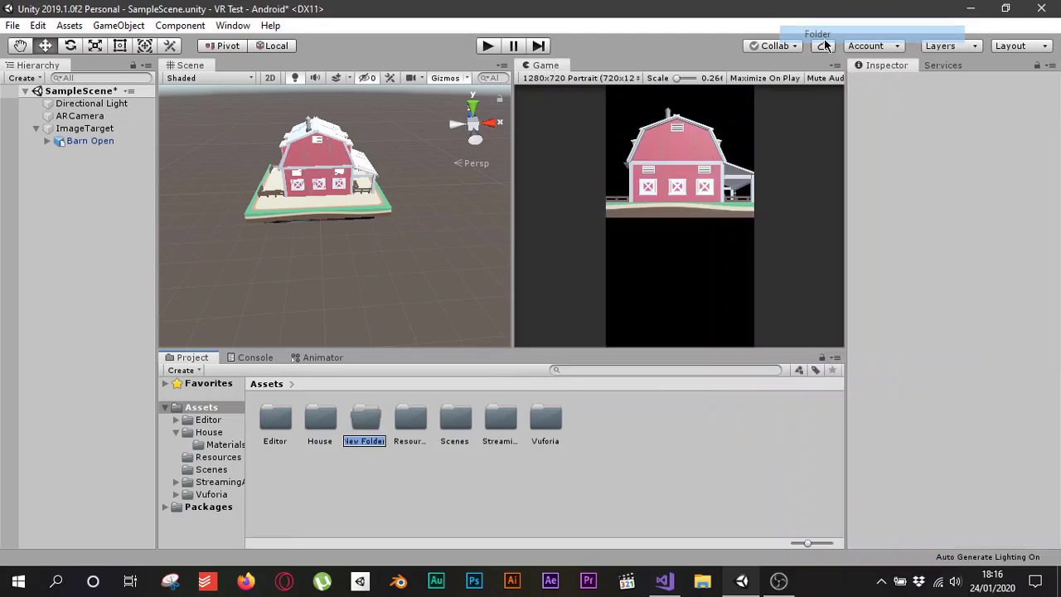
type("Ani")
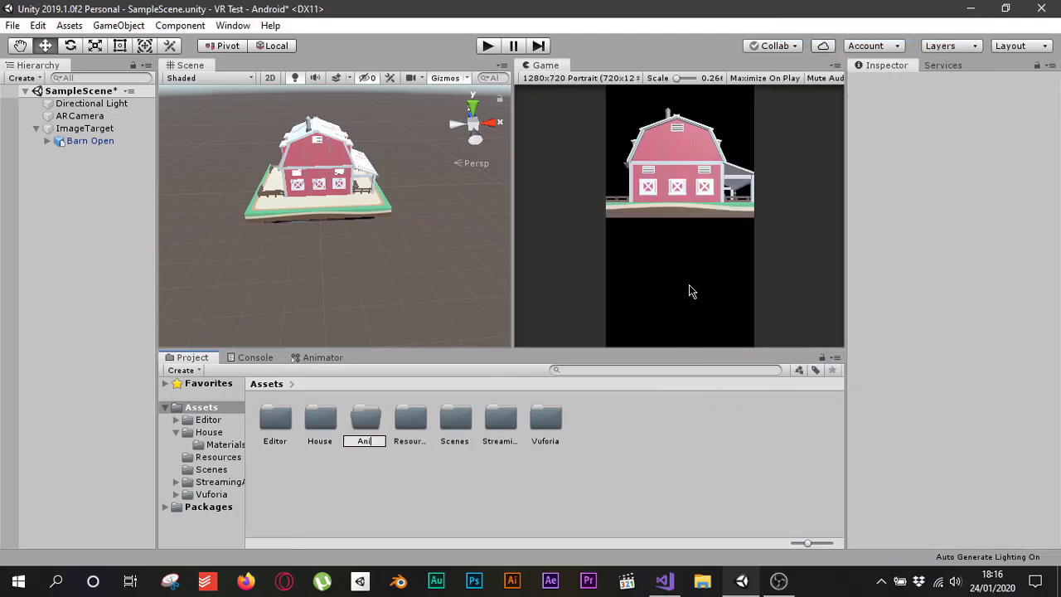
type("mations")
key("Return")
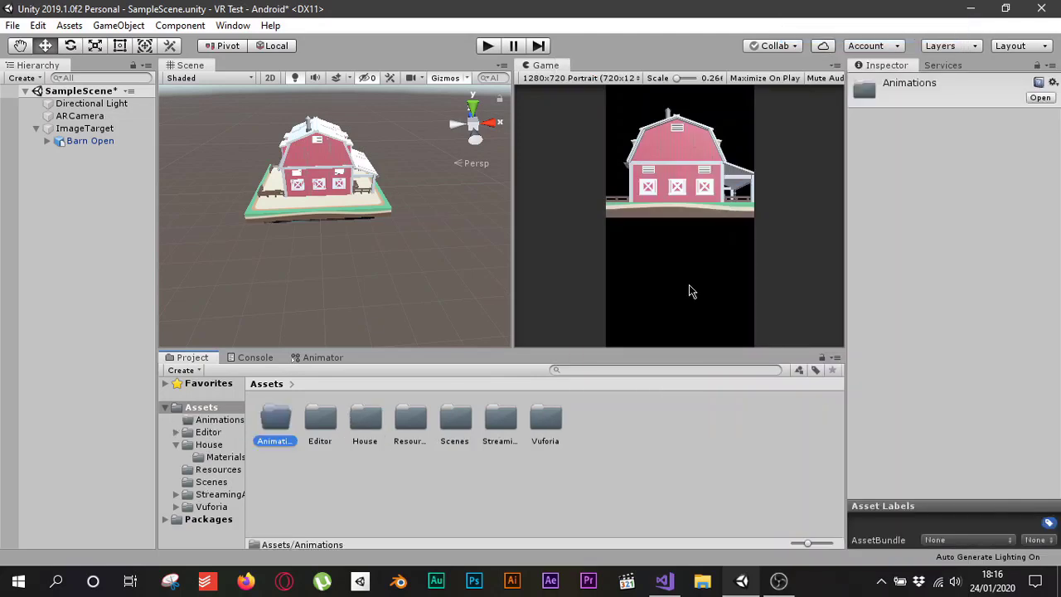
Create a folder named Scripts in the project's Assets folder.
right_click(609, 429)
mouse_move(746, 70)
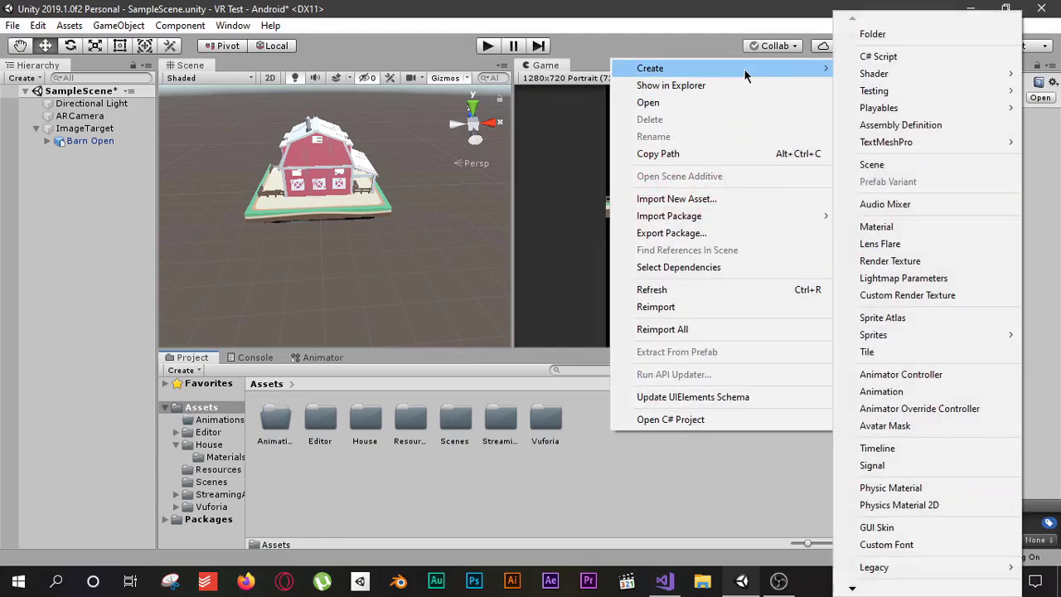
left_click(872, 34)
type("S")
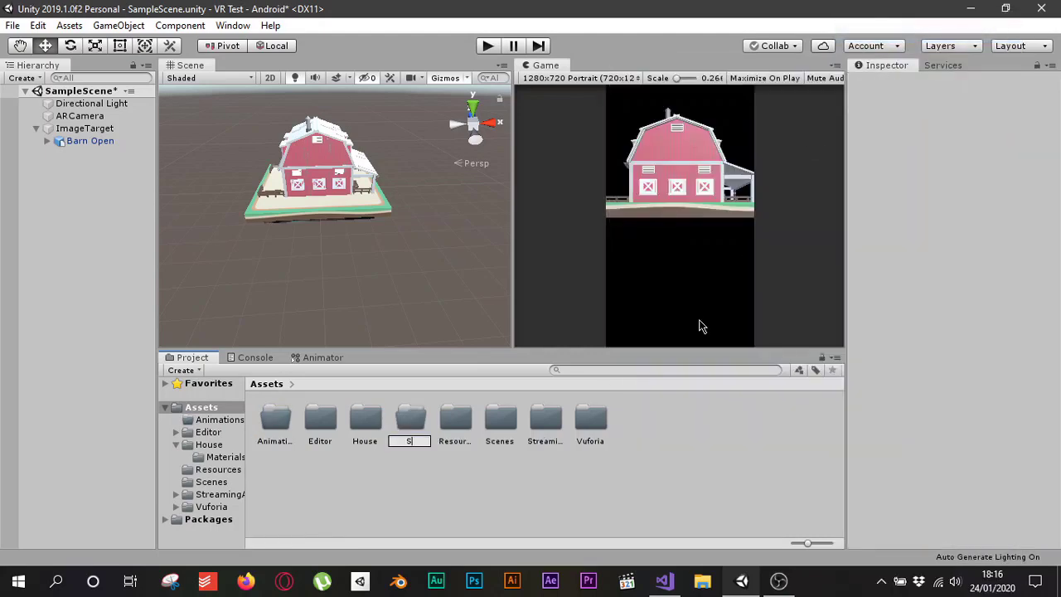
type("cripts")
key("Return")
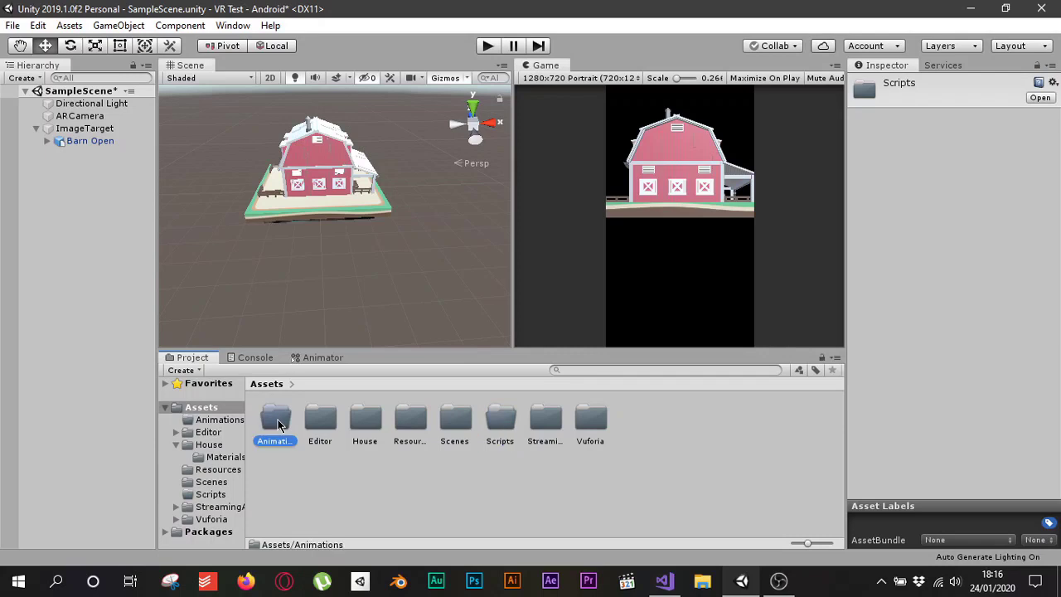
Go into the Animations folder and open the Animation window for the Barn Open object.
double_click(277, 420)
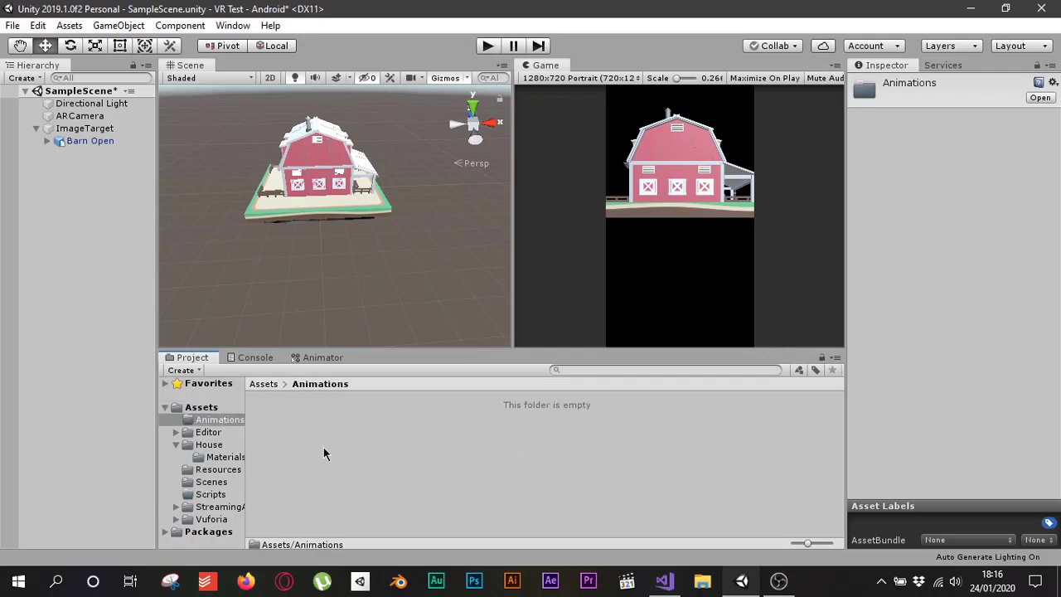
left_click(95, 142)
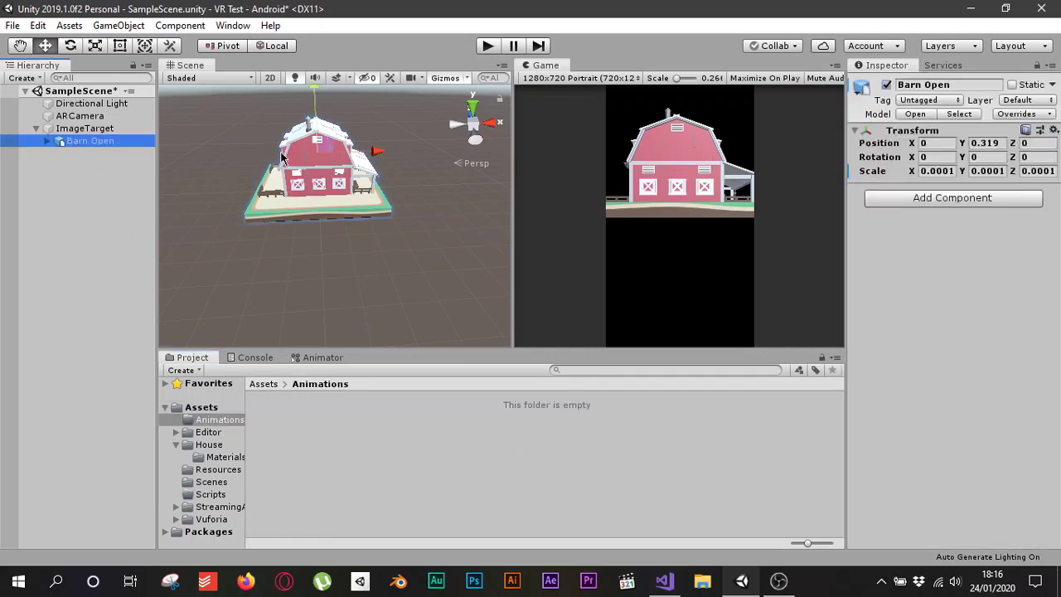
left_click(233, 25)
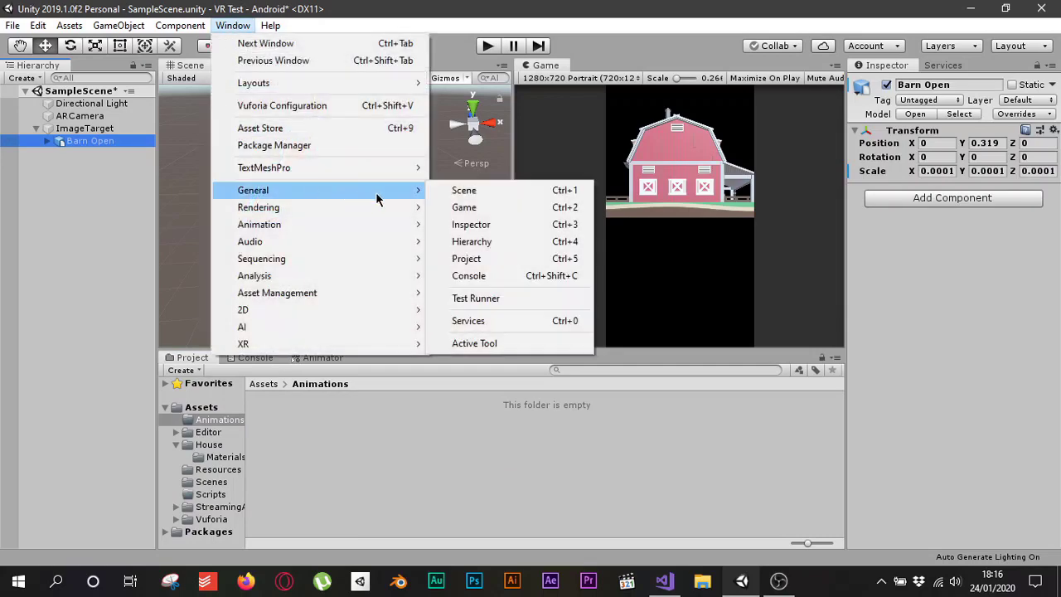
mouse_move(394, 222)
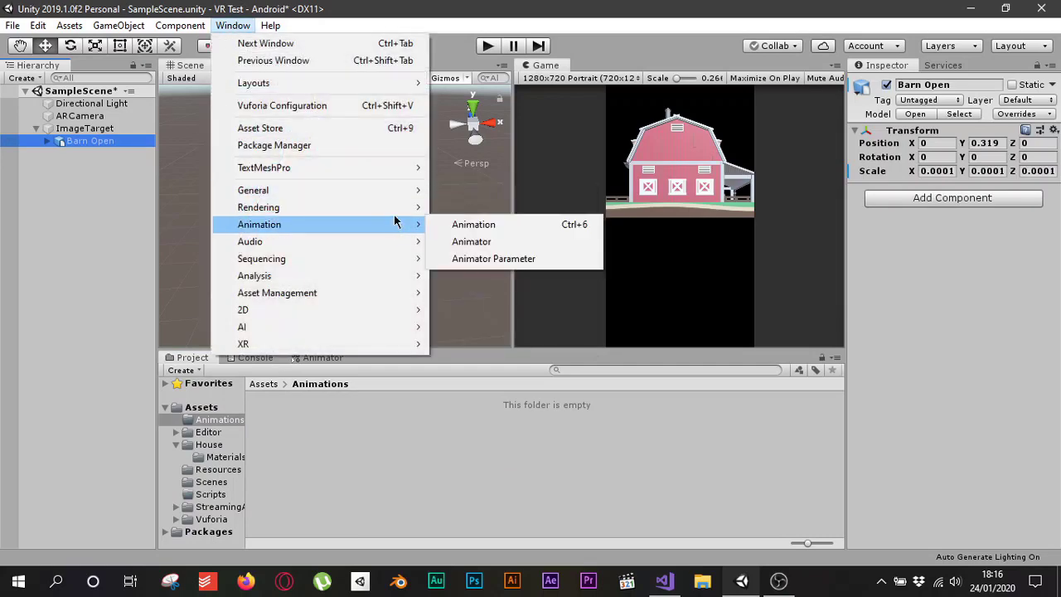
left_click(507, 225)
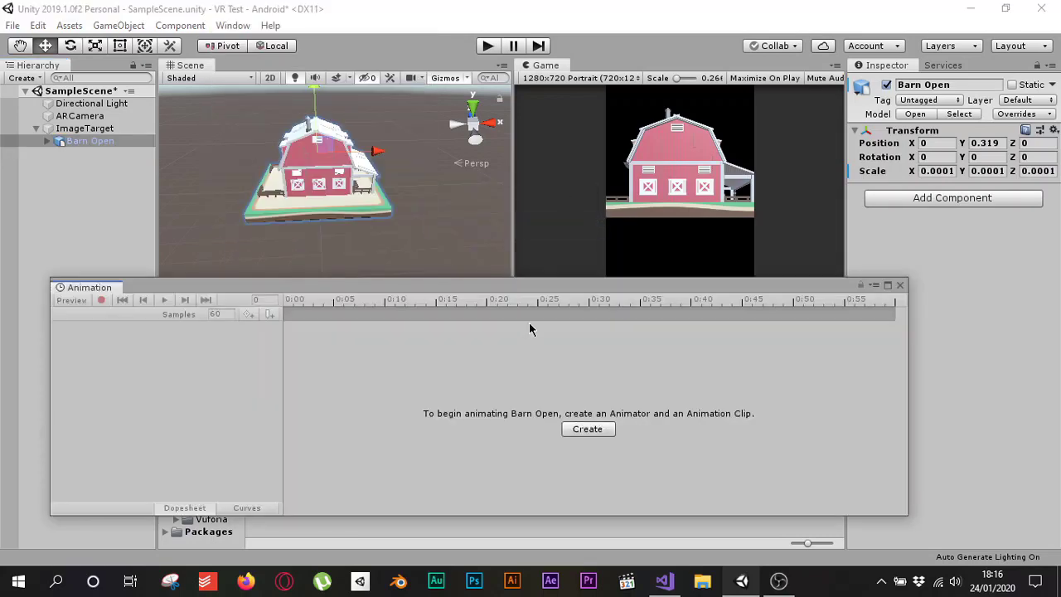
Create an animation clip named RotateAnim for Barn Open, saved in the Animations folder.
left_click(590, 429)
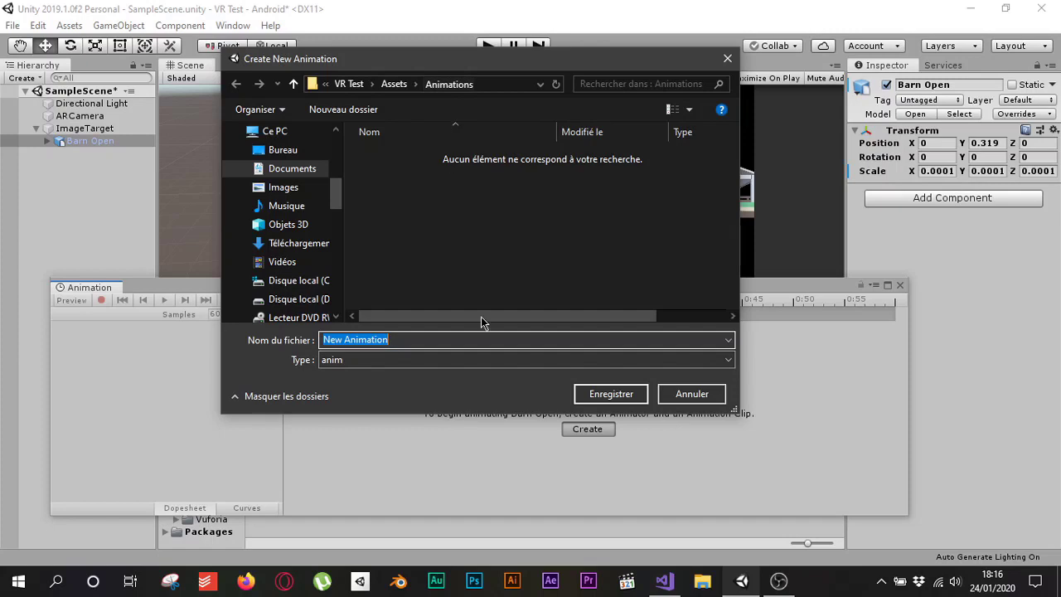
double_click(478, 339)
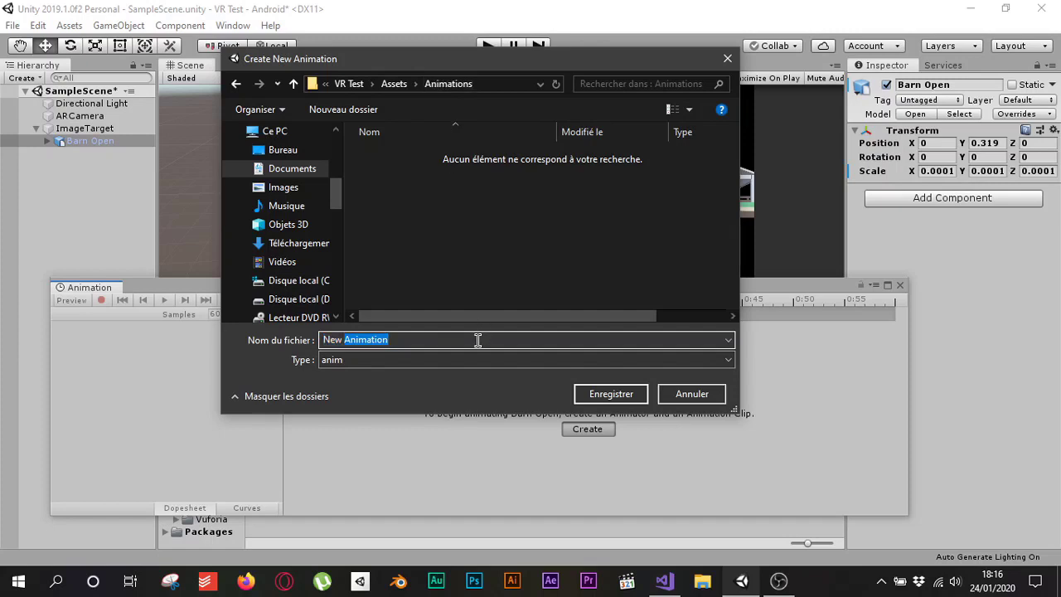
key("BackSpace")
key("BackSpace")
key("BackSpace")
key("BackSpace")
key("BackSpace")
type("RotateAnime")
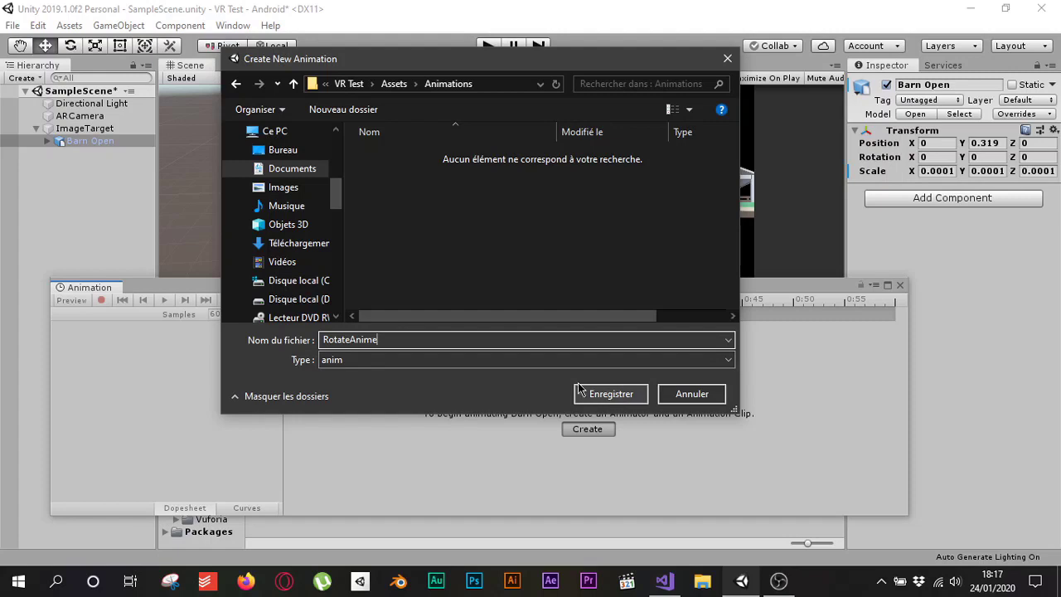
key("BackSpace")
left_click(613, 393)
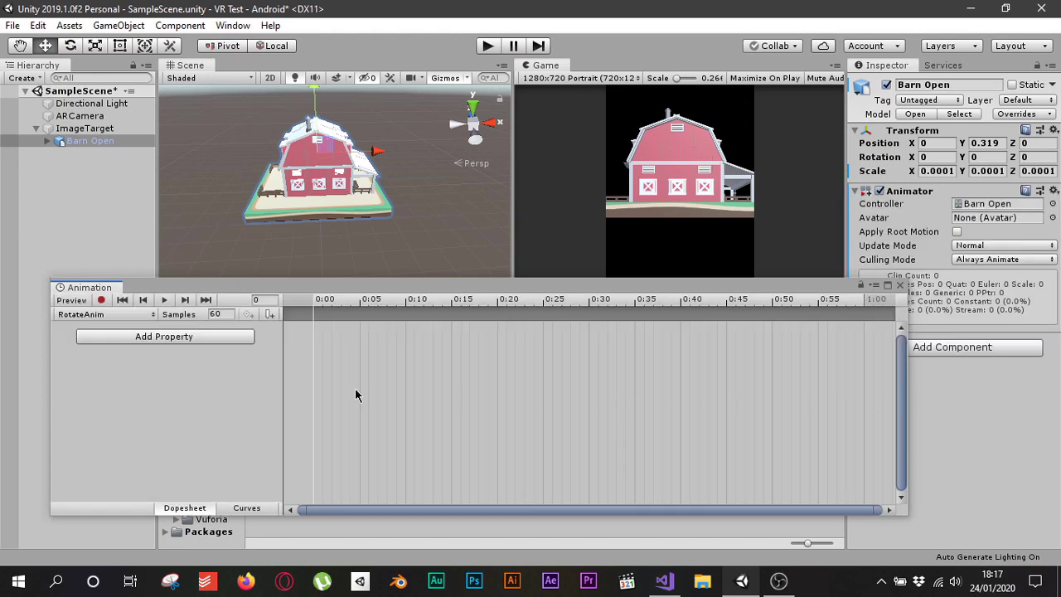
Add the Transform Rotation property of Barn Open to the RotateAnim clip.
left_click(174, 336)
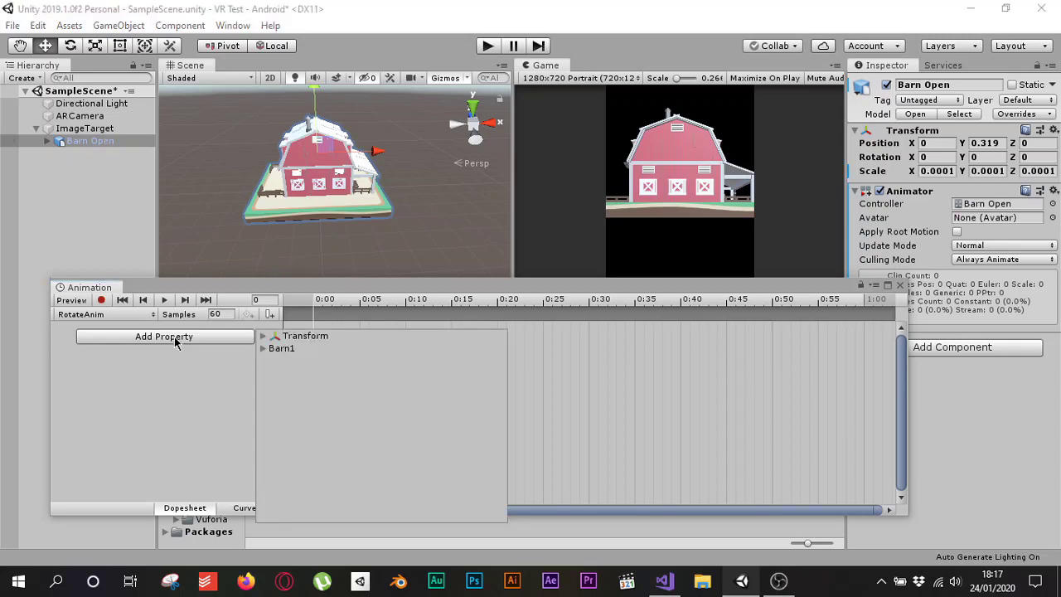
left_click(264, 337)
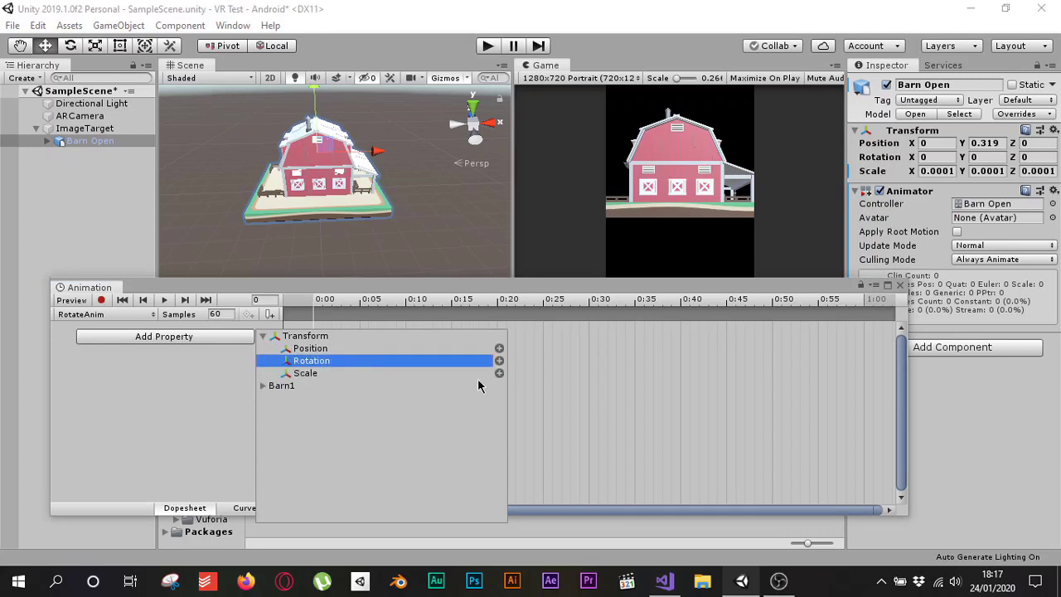
left_click(499, 361)
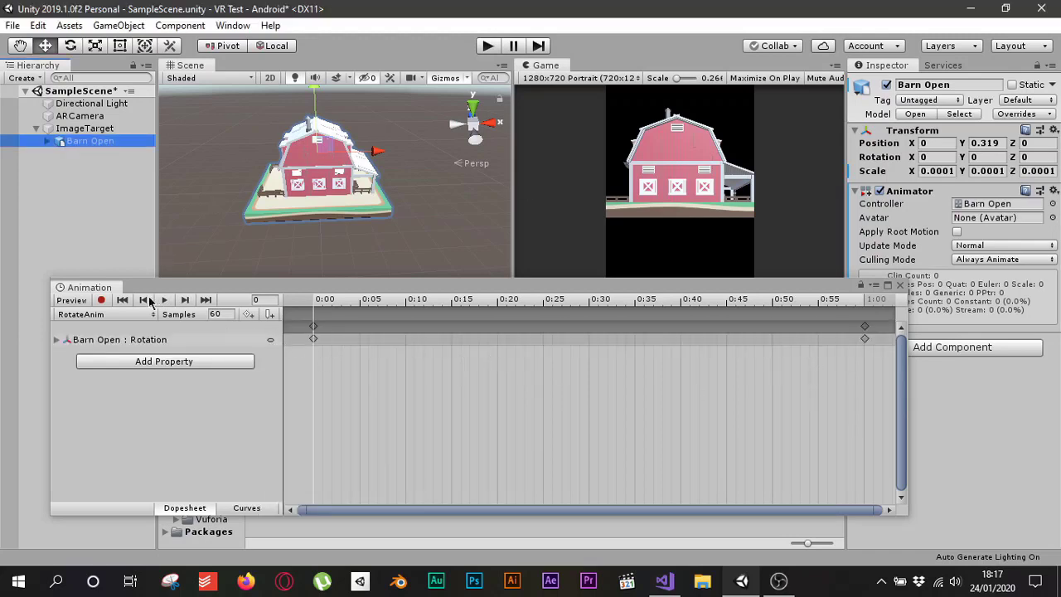
Record a Y rotation change for Barn Open between the 0:00 and 1:00 keyframes and play the clip.
left_click(101, 300)
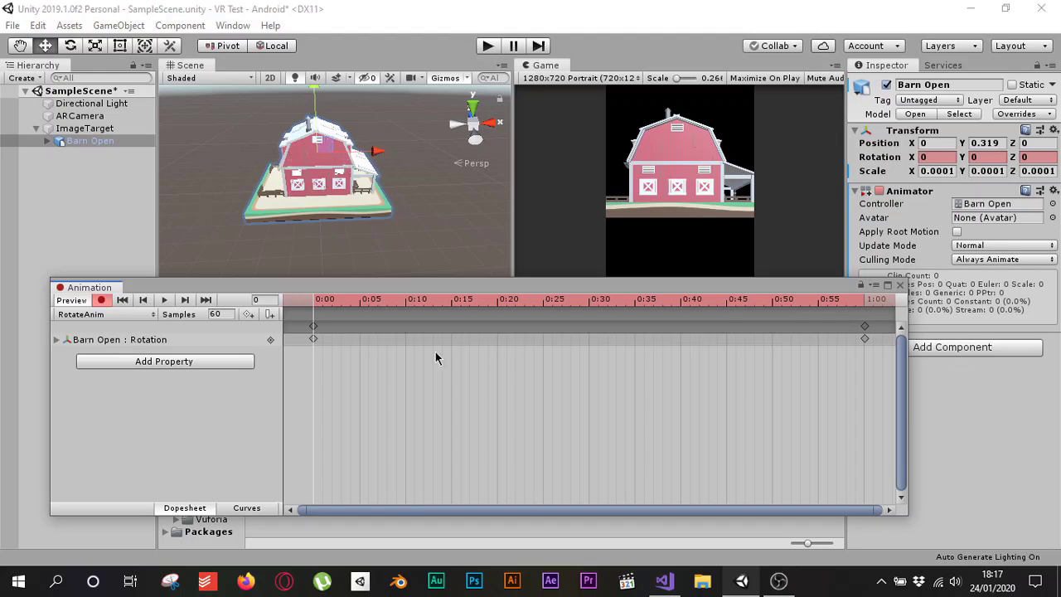
left_click(313, 339)
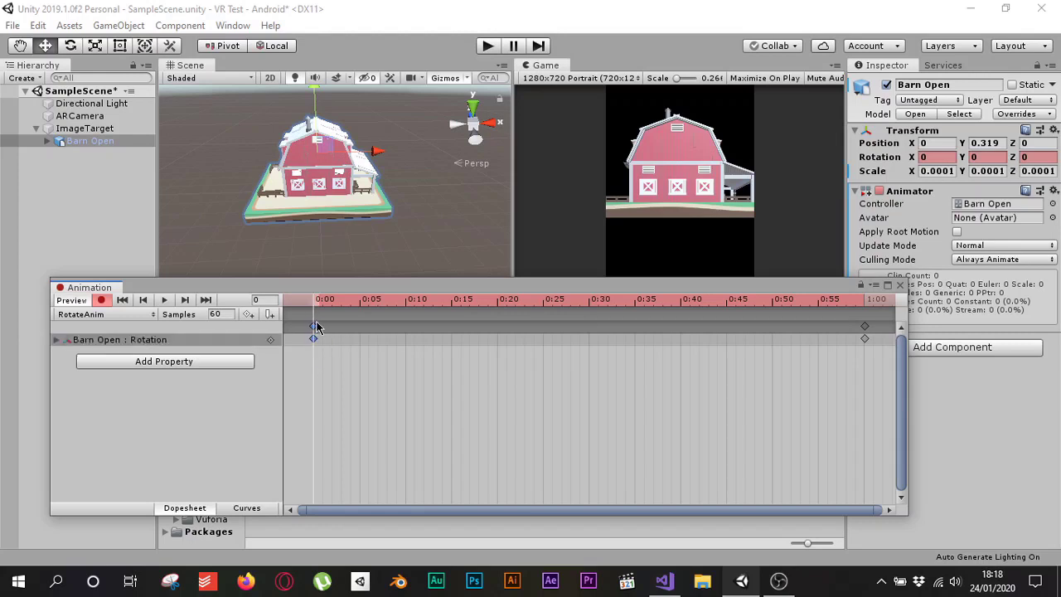
left_click(870, 358)
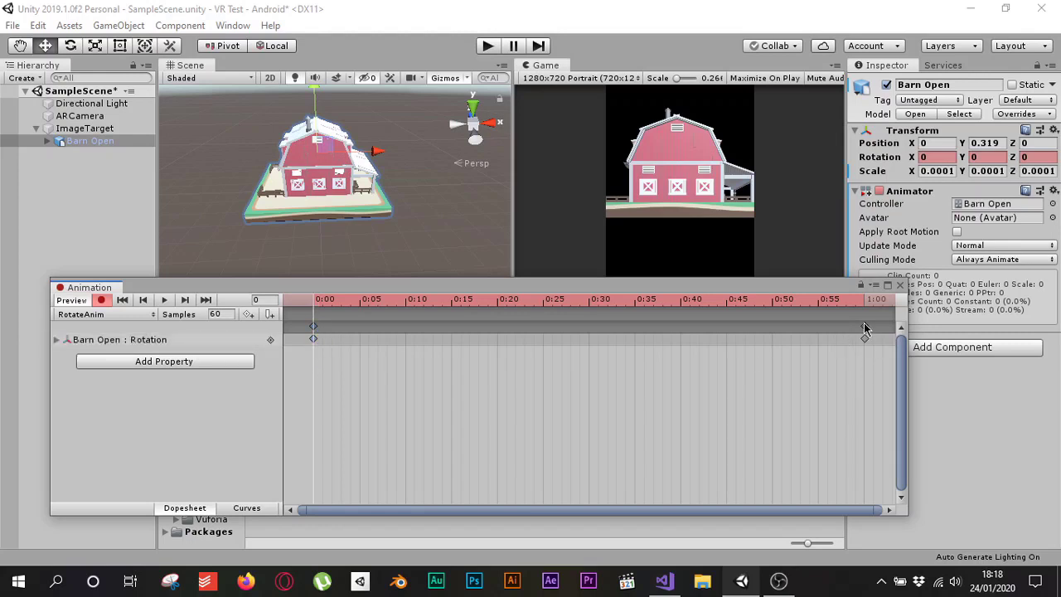
left_click_drag(866, 371, 869, 328)
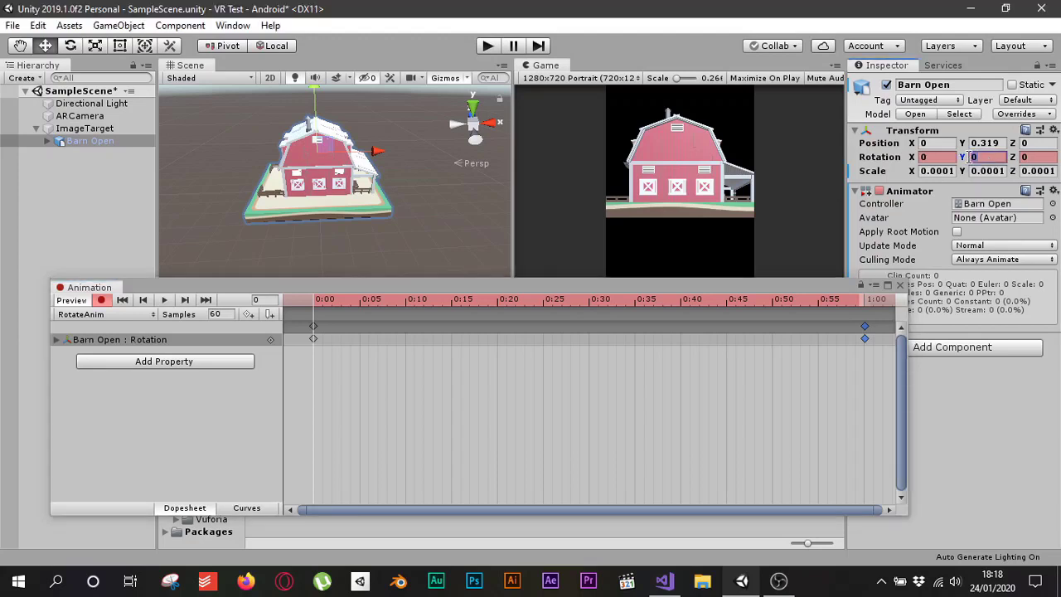
left_click_drag(967, 158, 971, 159)
type("0")
left_click(969, 159)
left_click(164, 301)
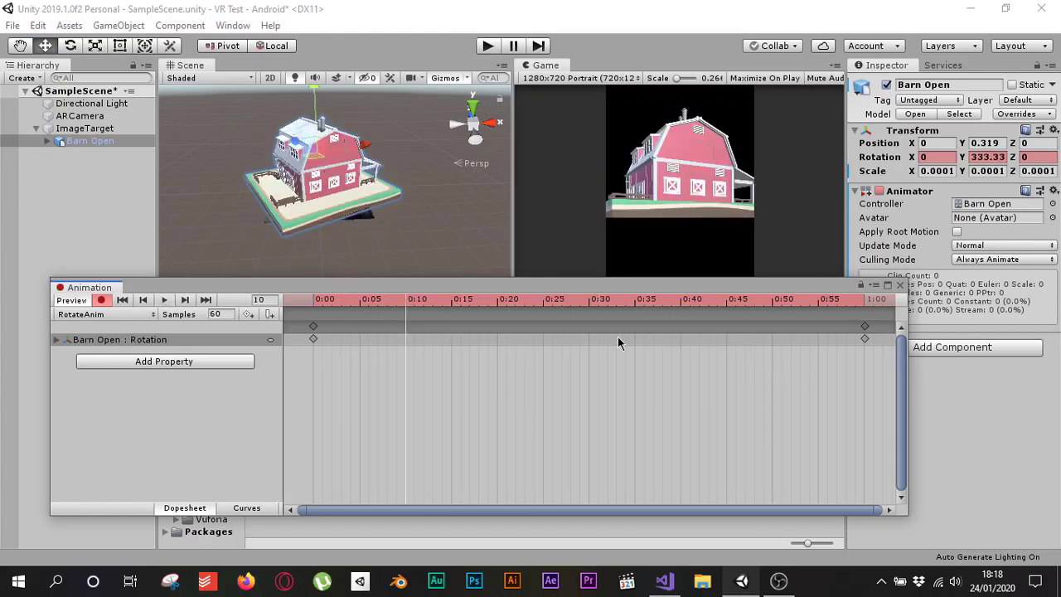
Try a sample rate of 30 for the RotateAnim clip and play it again.
left_click(225, 313)
type("30")
left_click(163, 300)
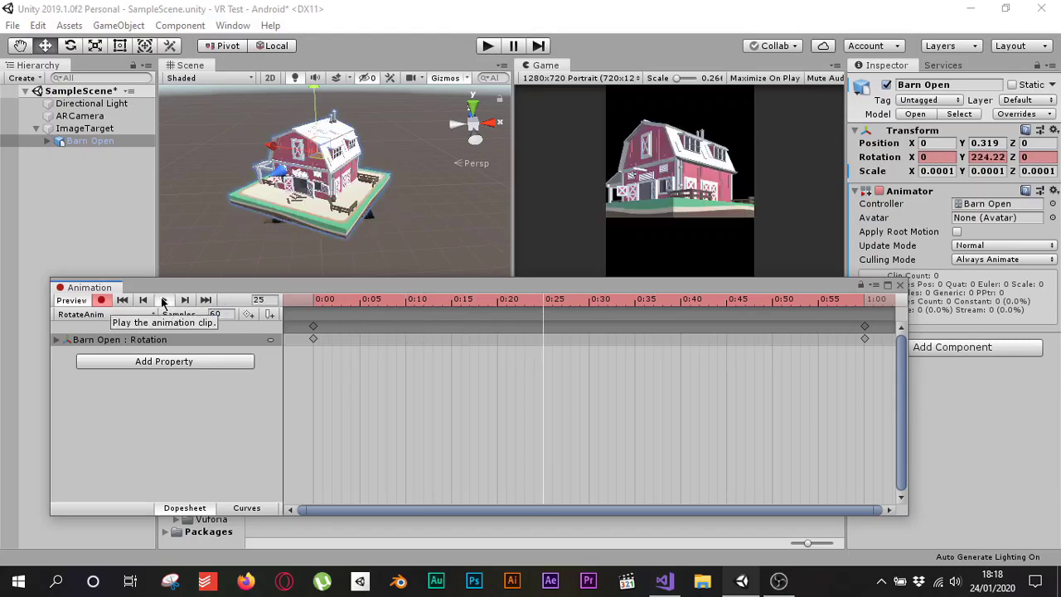
Extend the RotateAnim clip by moving its final Barn Open rotation keyframe to 2:00.
left_click(163, 300)
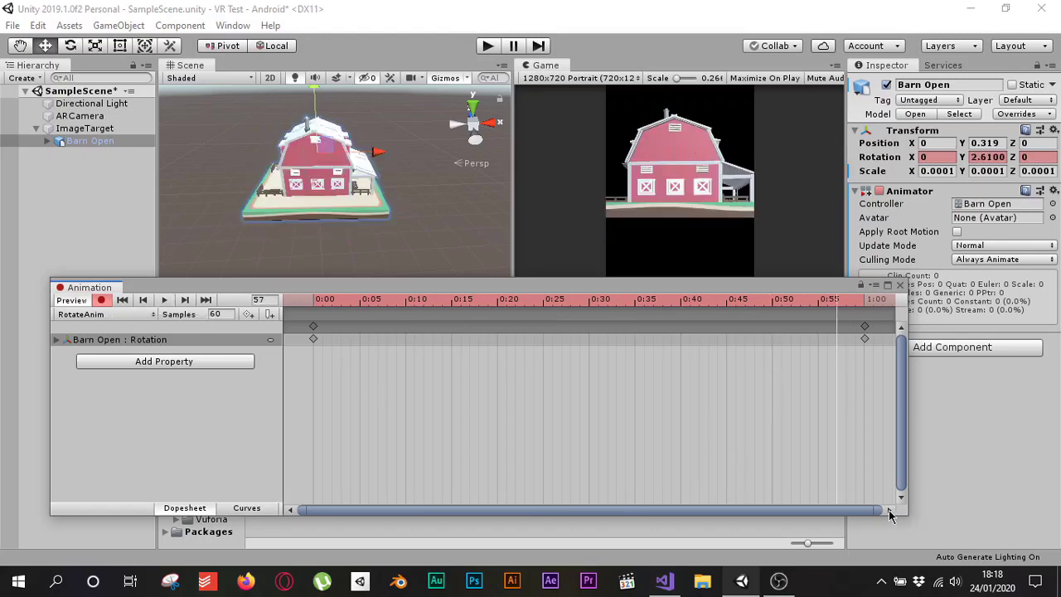
left_click_drag(890, 509, 889, 514)
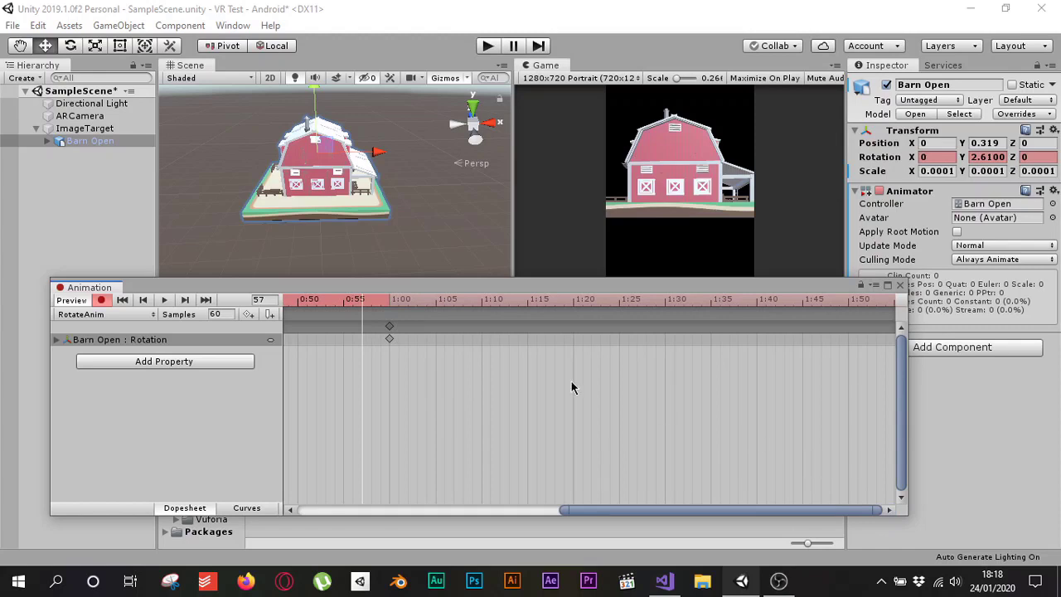
left_click(389, 327)
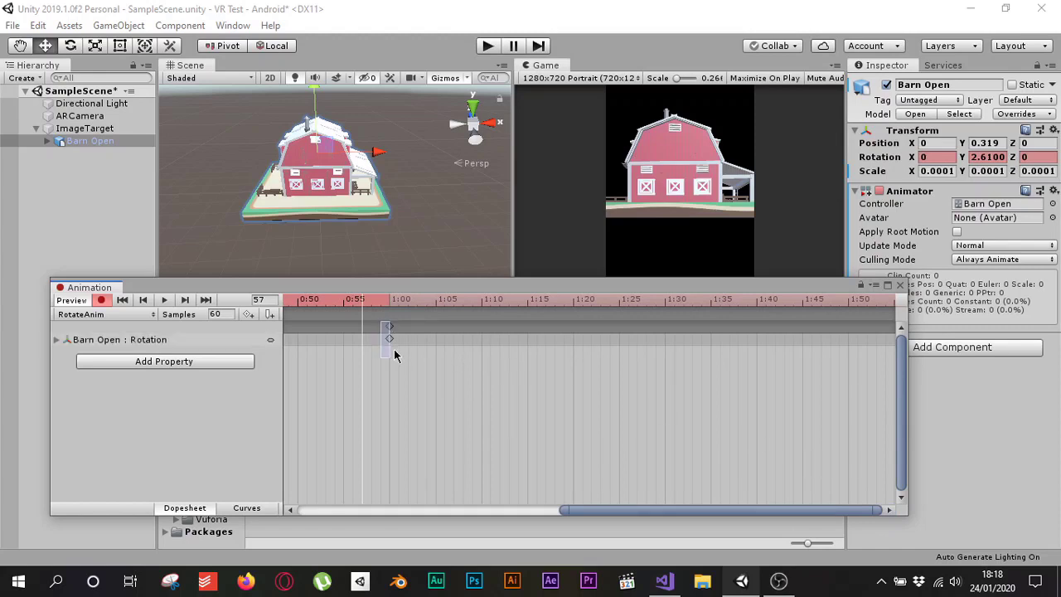
left_click_drag(387, 341, 847, 365)
left_click_drag(890, 510, 889, 510)
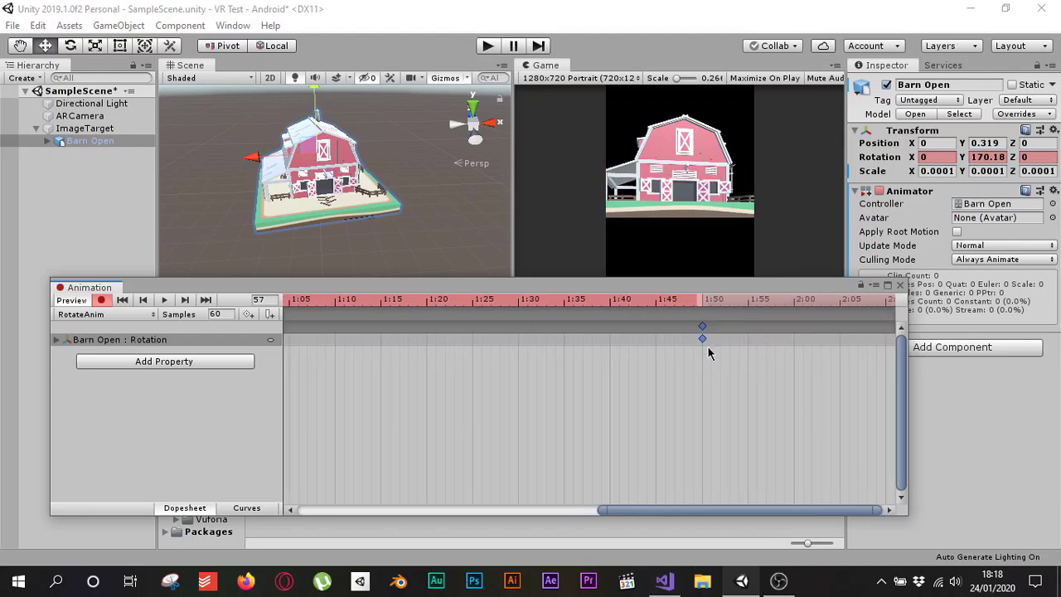
left_click_drag(703, 340, 798, 338)
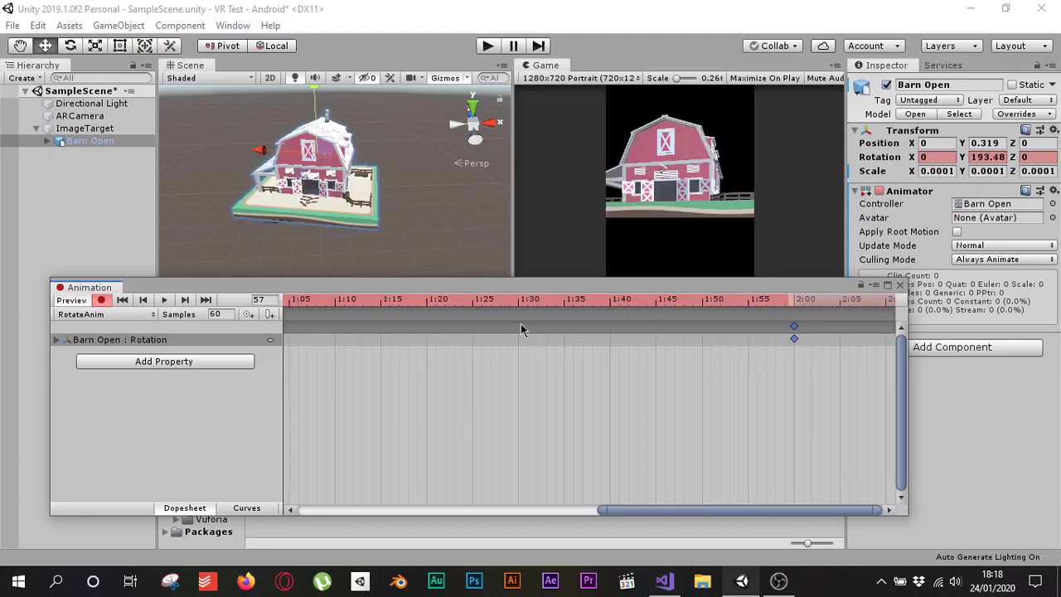
Preview the lengthened RotateAnim clip, end keyframe recording and close the Animation window.
left_click(165, 302)
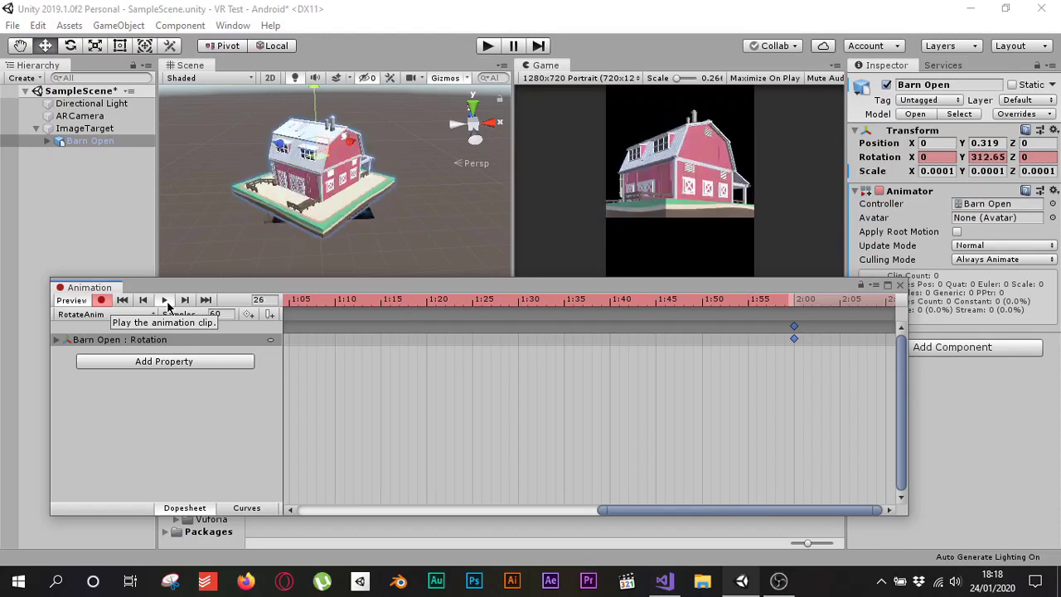
left_click(164, 301)
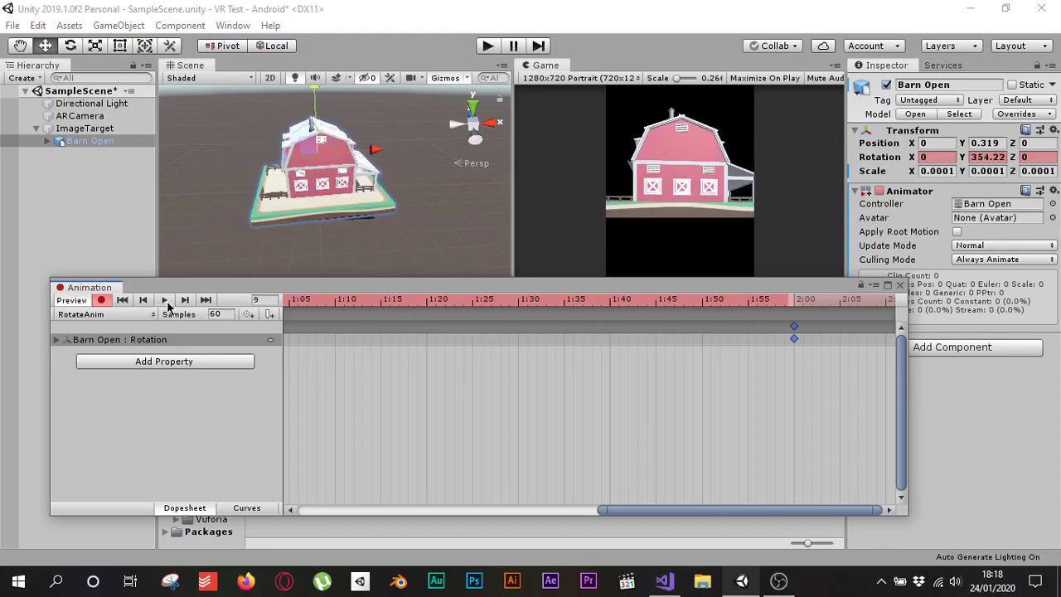
left_click(101, 300)
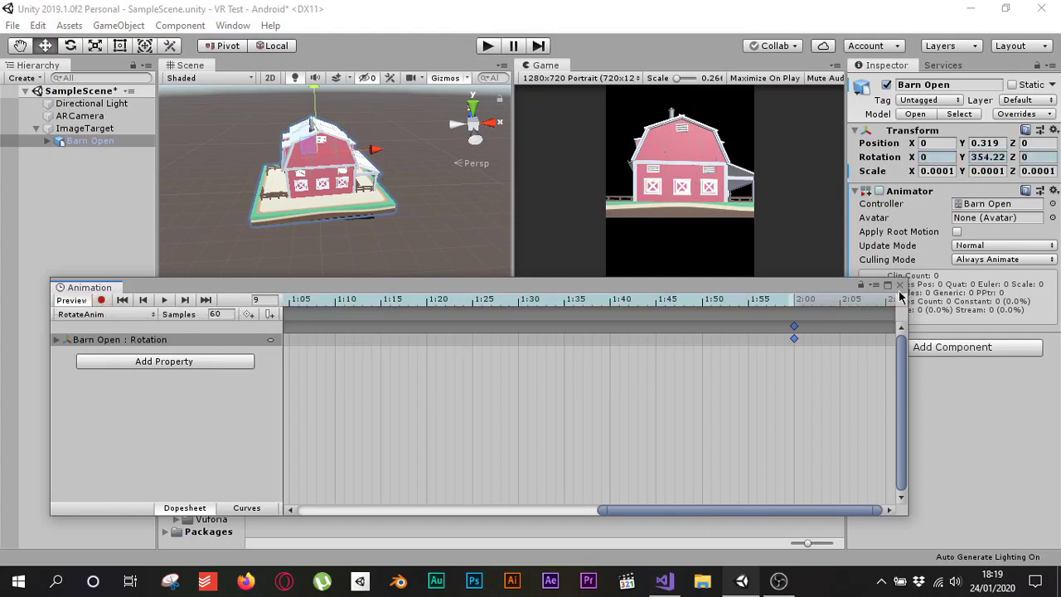
left_click(900, 285)
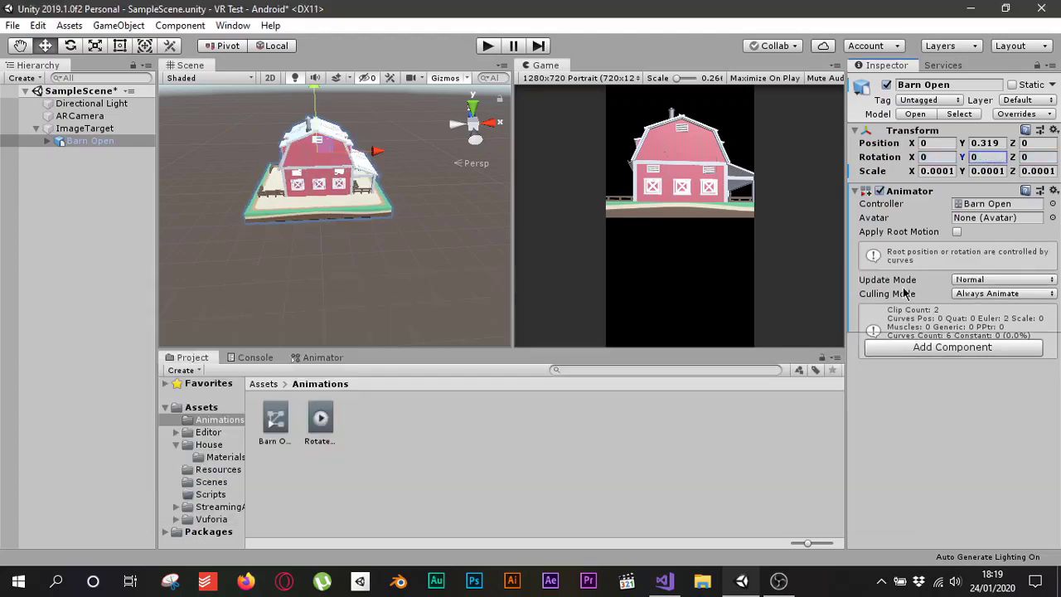
Inspect the Barn Open controller and RotateAnim clip in the Animations folder, and the Animator component on the Barn Open object.
left_click(380, 461)
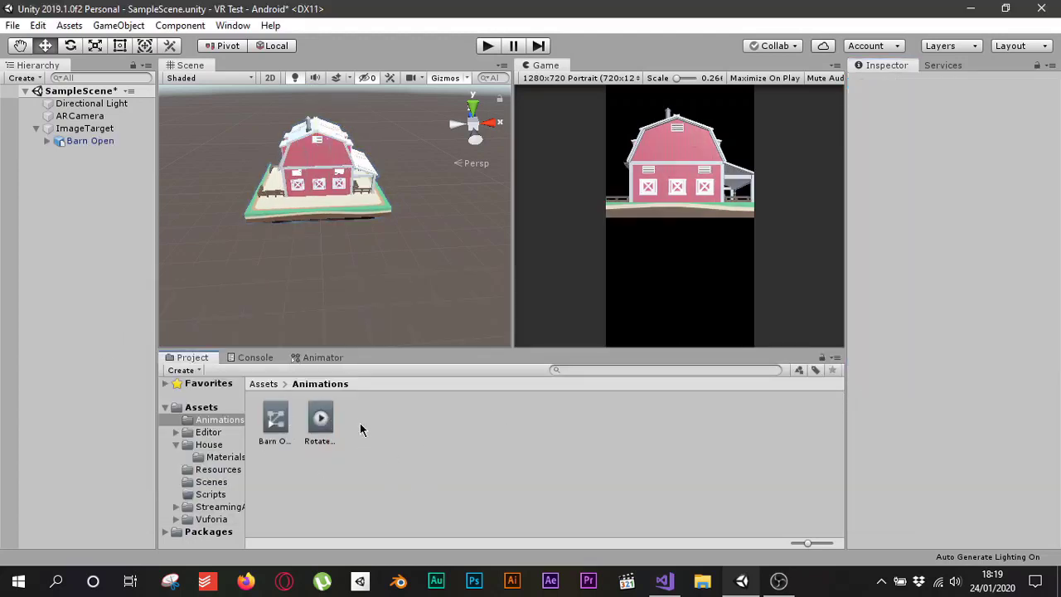
left_click(275, 435)
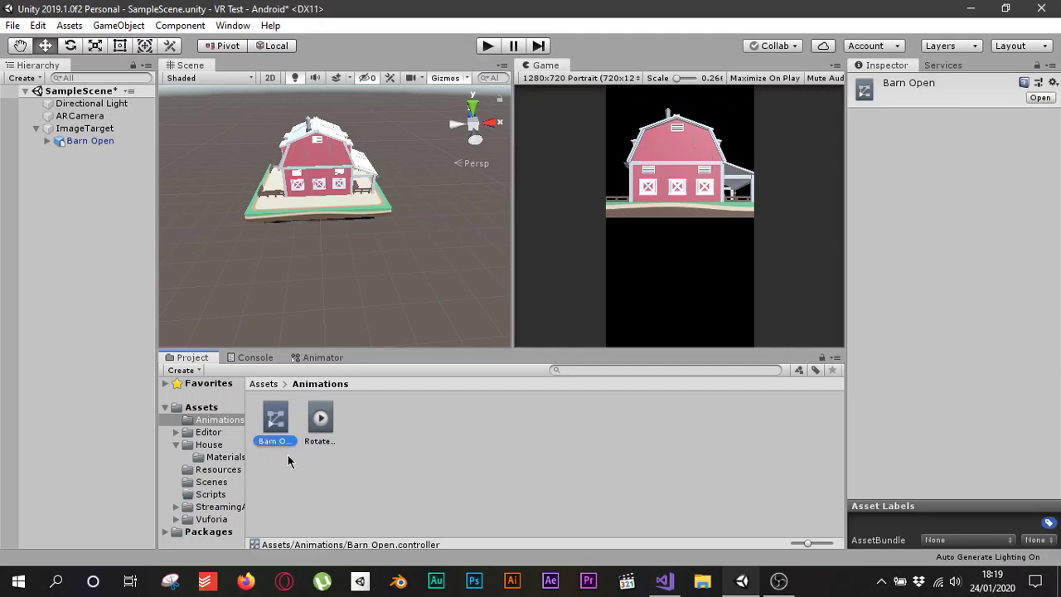
left_click(319, 432)
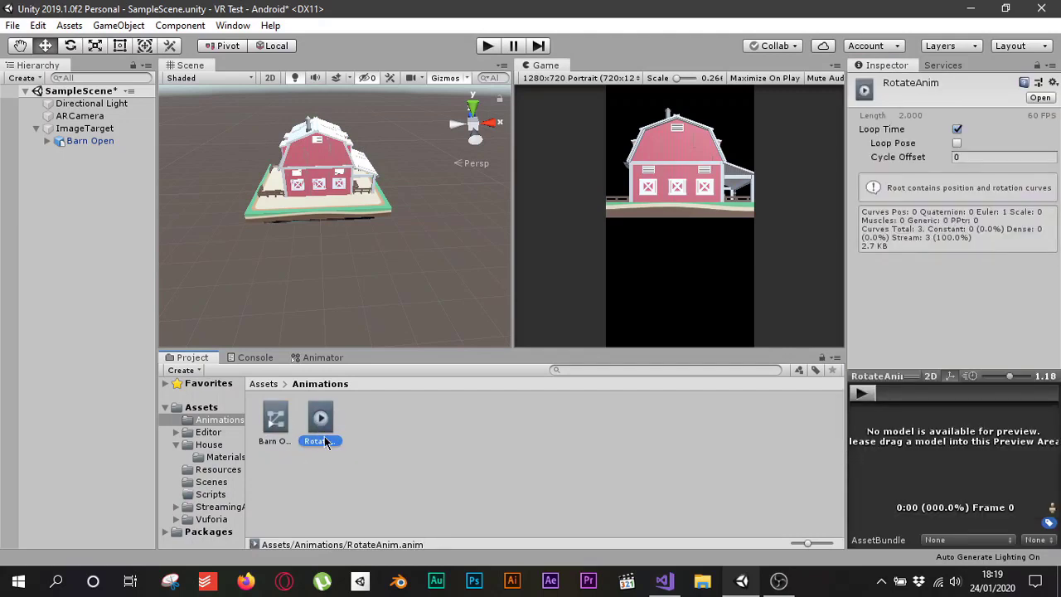
left_click(90, 140)
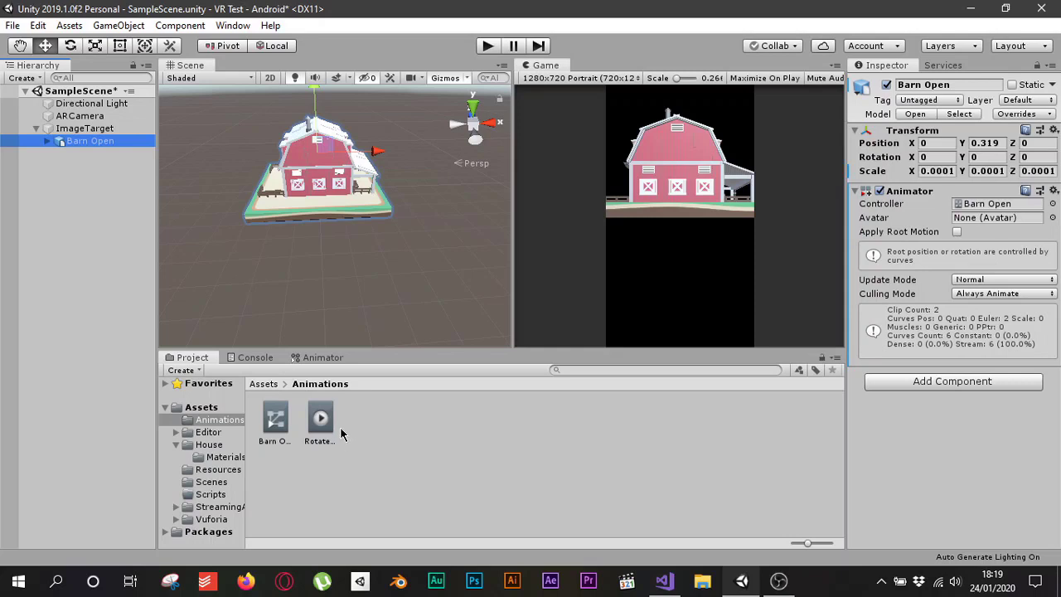
Open the Animator state graph for the Barn Open object.
left_click(80, 229)
left_click(89, 142)
left_click(311, 358)
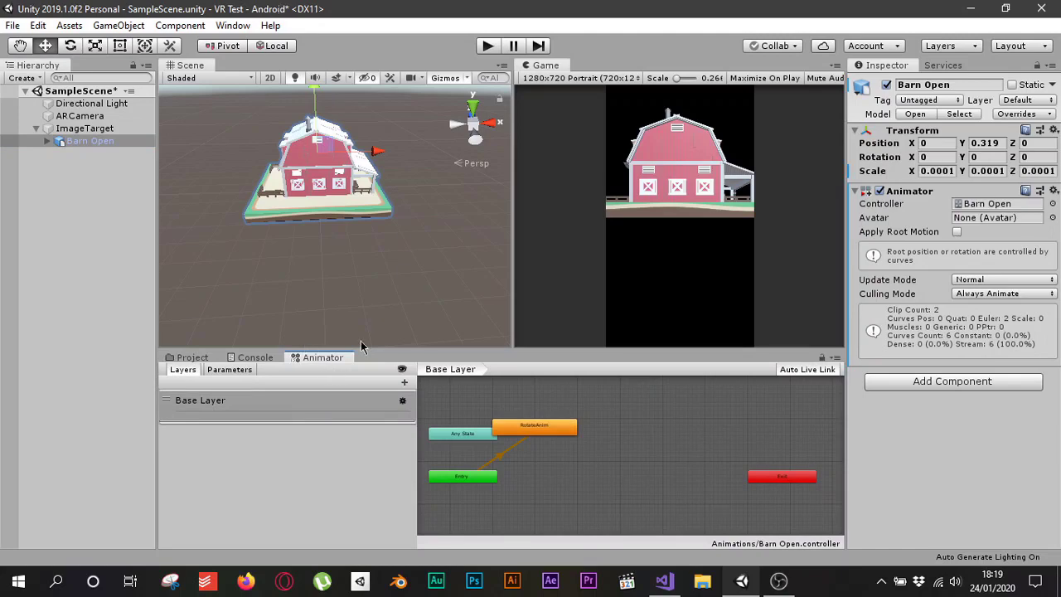
left_click(233, 25)
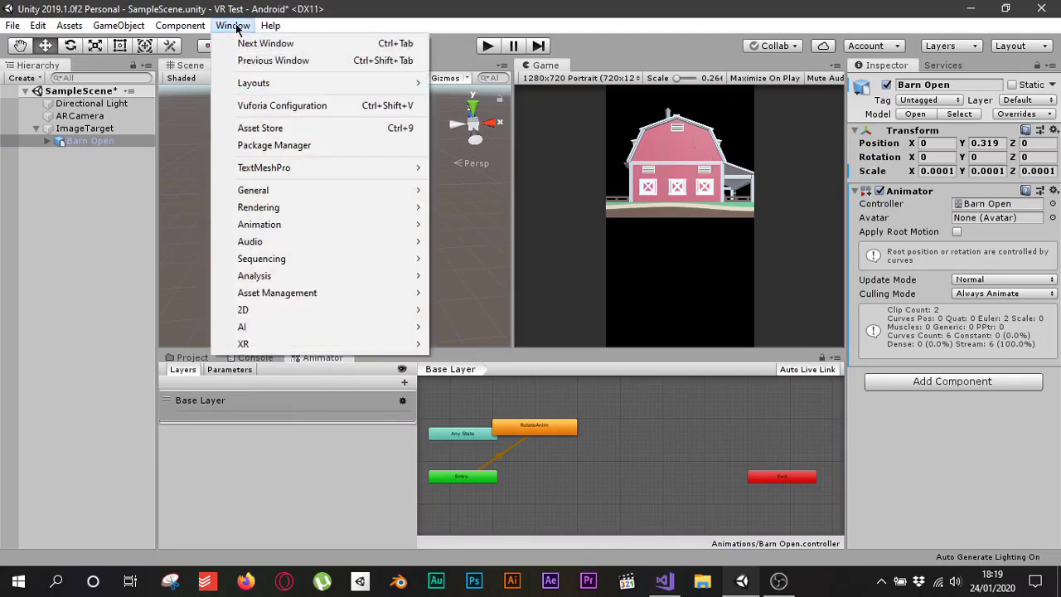
mouse_move(360, 221)
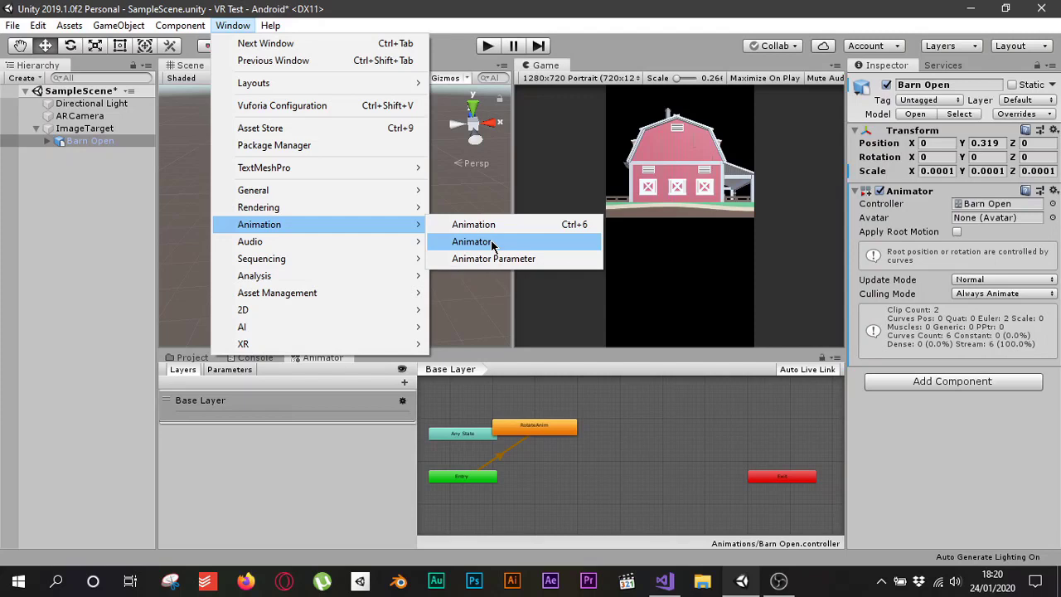
left_click(542, 454)
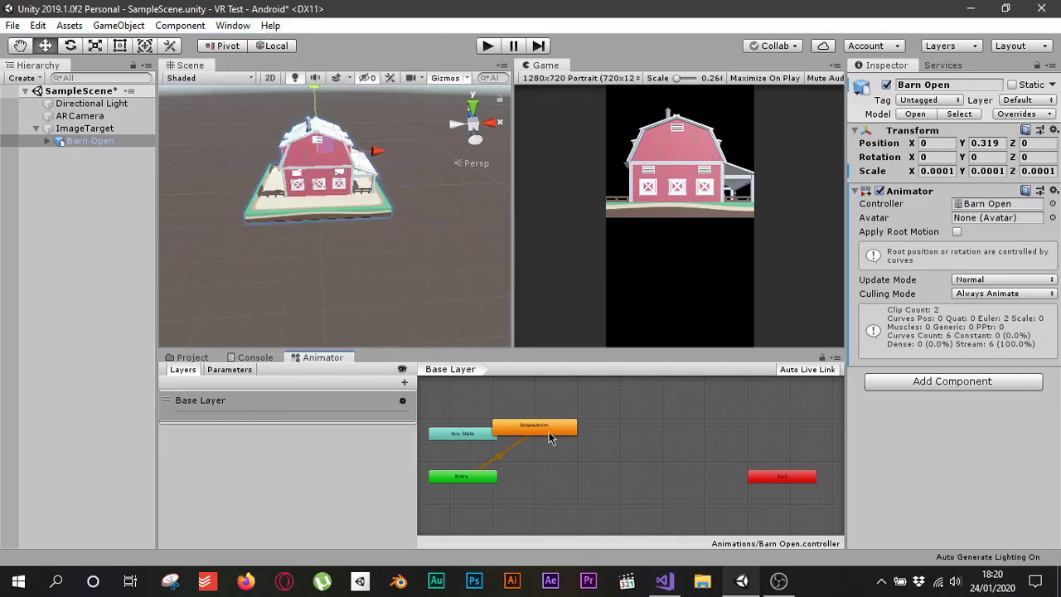
Move the RotateAnim state clear of the Any State node in the Base Layer graph.
left_click_drag(549, 432, 580, 426)
scroll(570, 458, "up", 4)
scroll(571, 457, "down", 3)
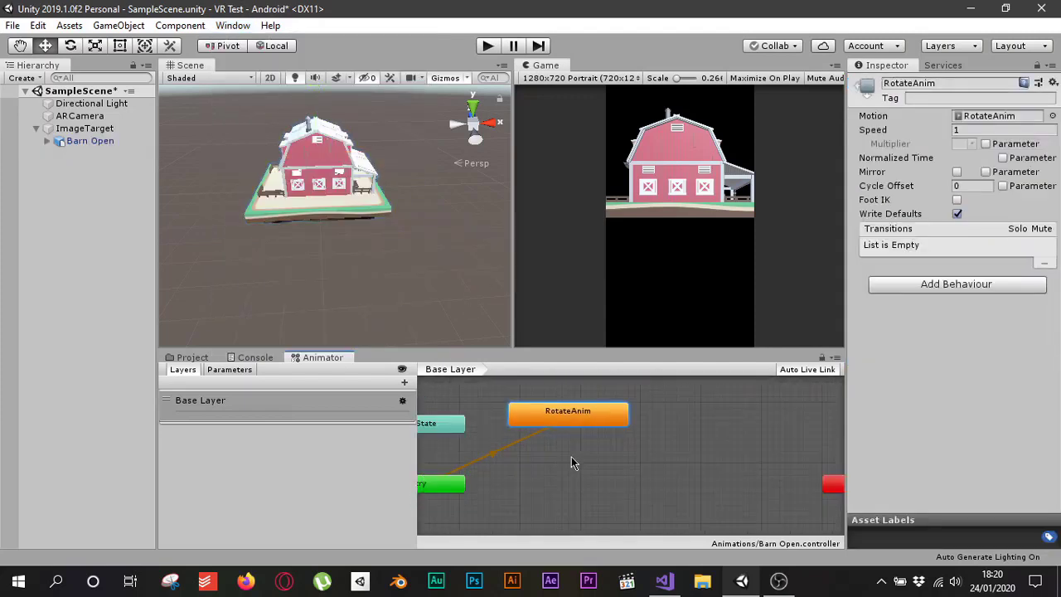
scroll(561, 438, "up", 3)
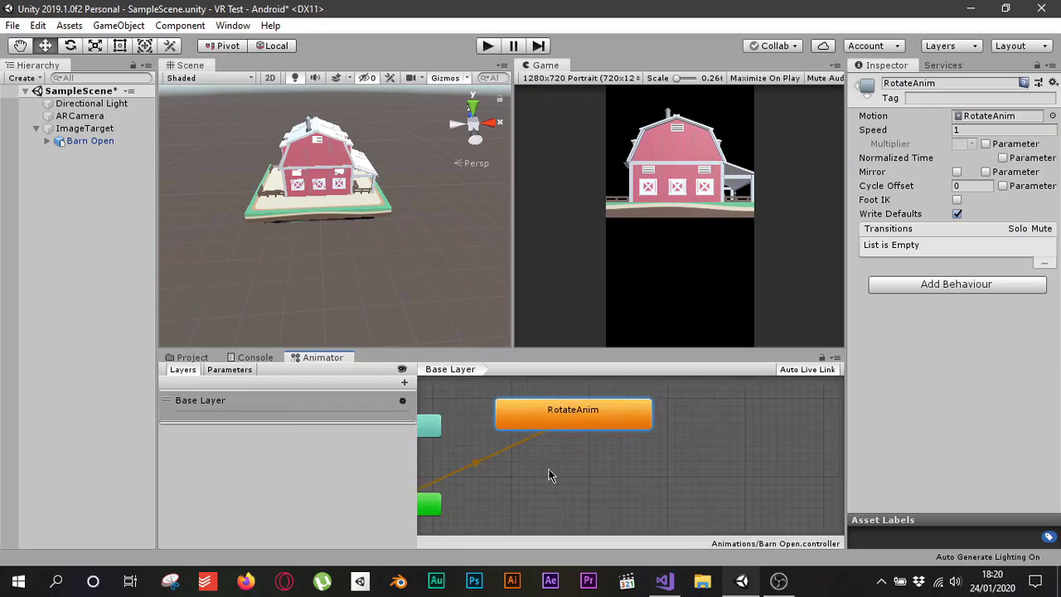
middle_click_drag(549, 469, 627, 464)
scroll(627, 464, "down", 2)
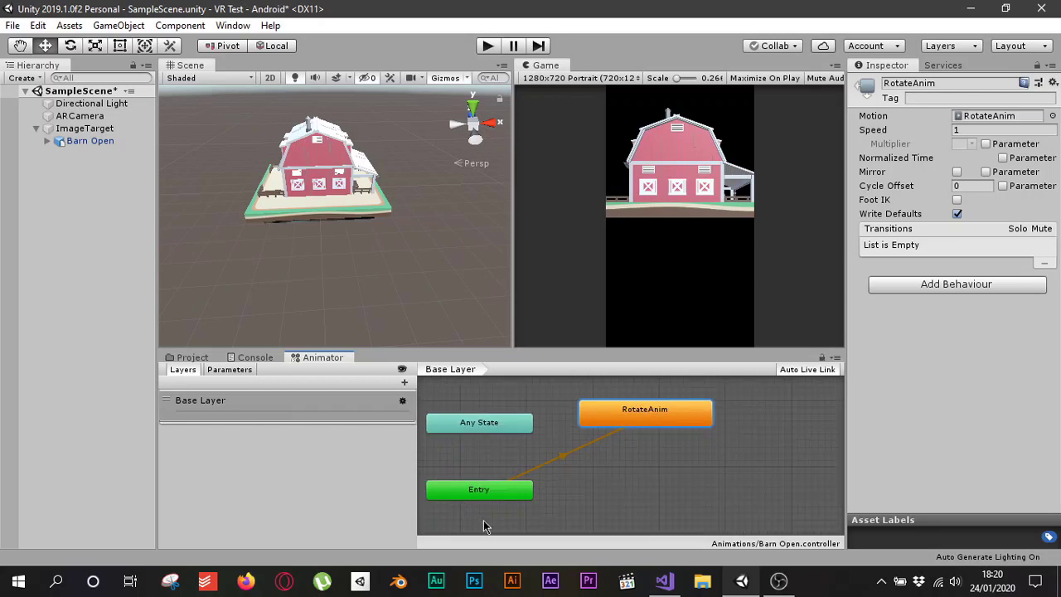
scroll(473, 509, "up", 1)
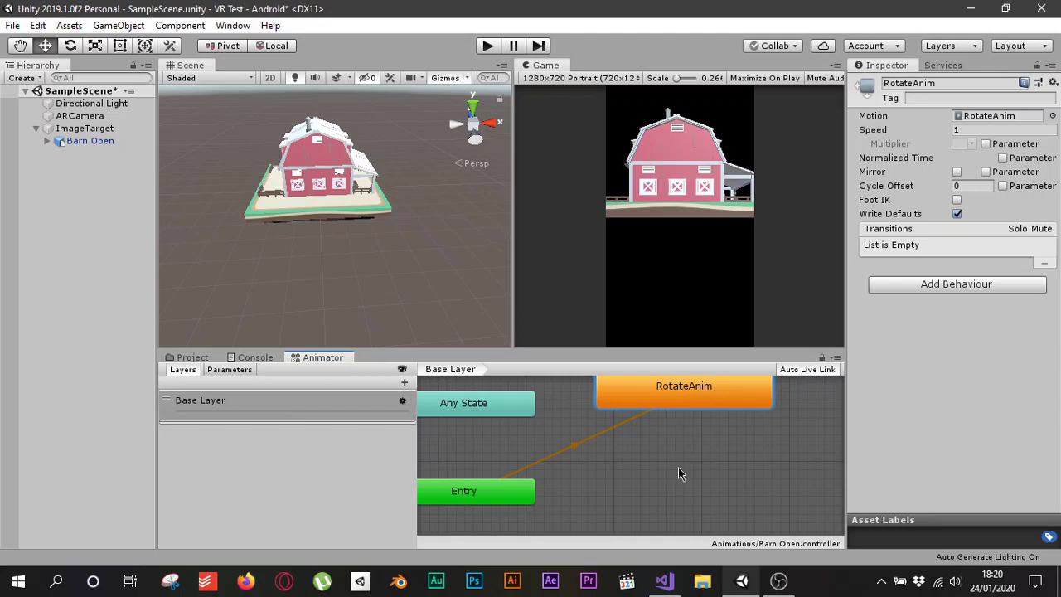
Create an empty state in the Base Layer below RotateAnim and name it Idle.
left_click(633, 479)
right_click(632, 472)
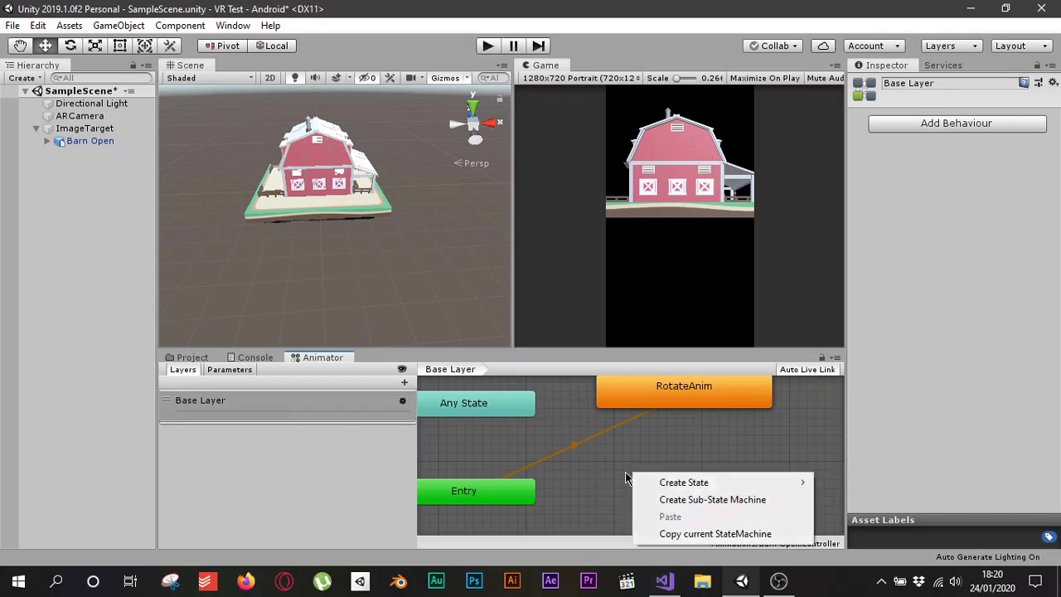
mouse_move(712, 481)
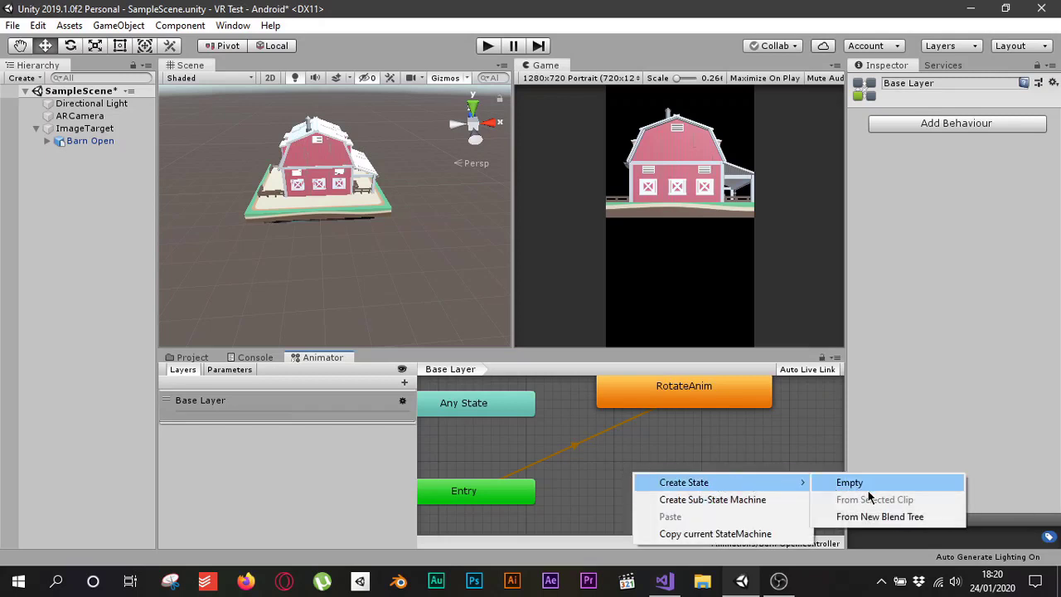
left_click(876, 483)
left_click(745, 491)
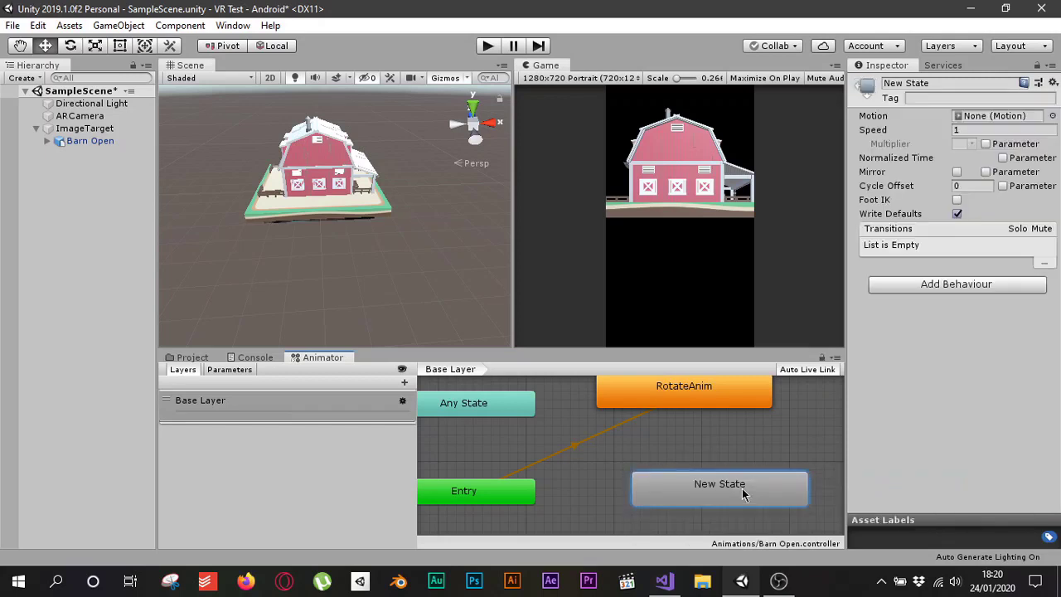
left_click(933, 83)
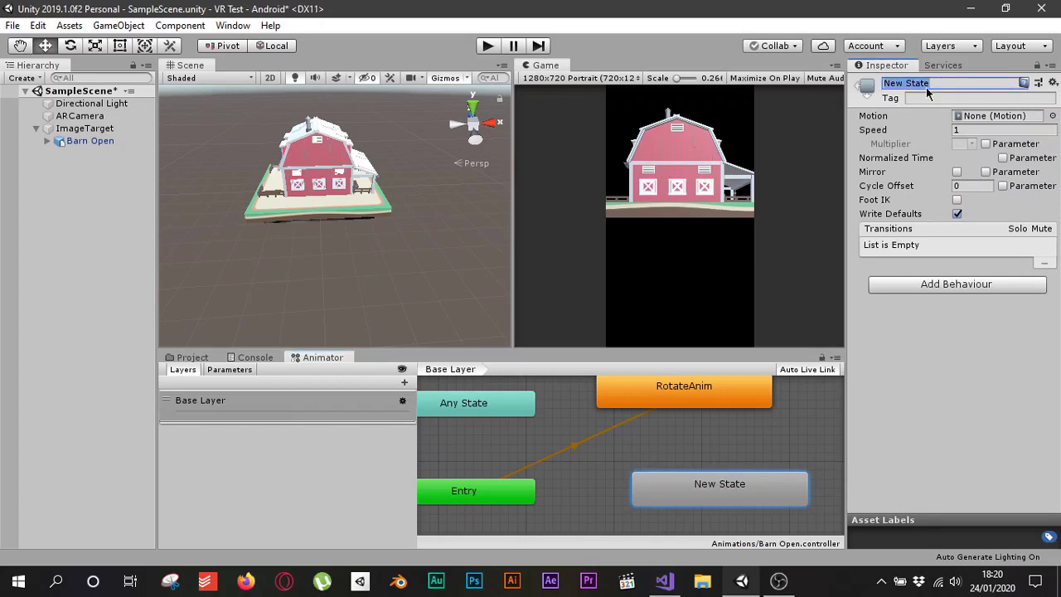
type("Idle")
left_click(790, 431)
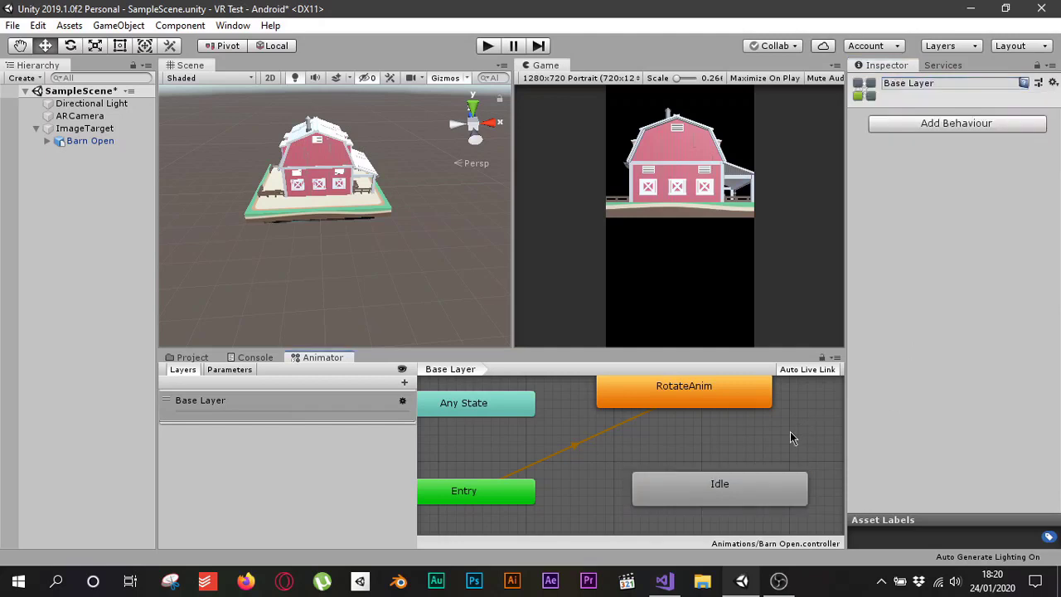
Make Idle the layer default state and shift the RotateAnim state slightly down.
left_click(746, 491)
right_click(730, 493)
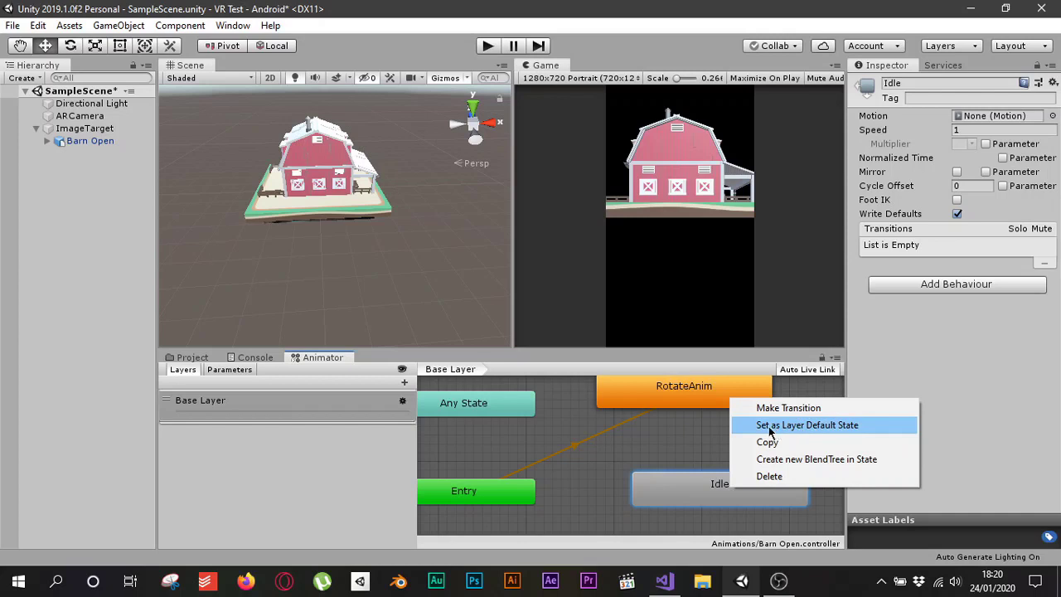
left_click(823, 427)
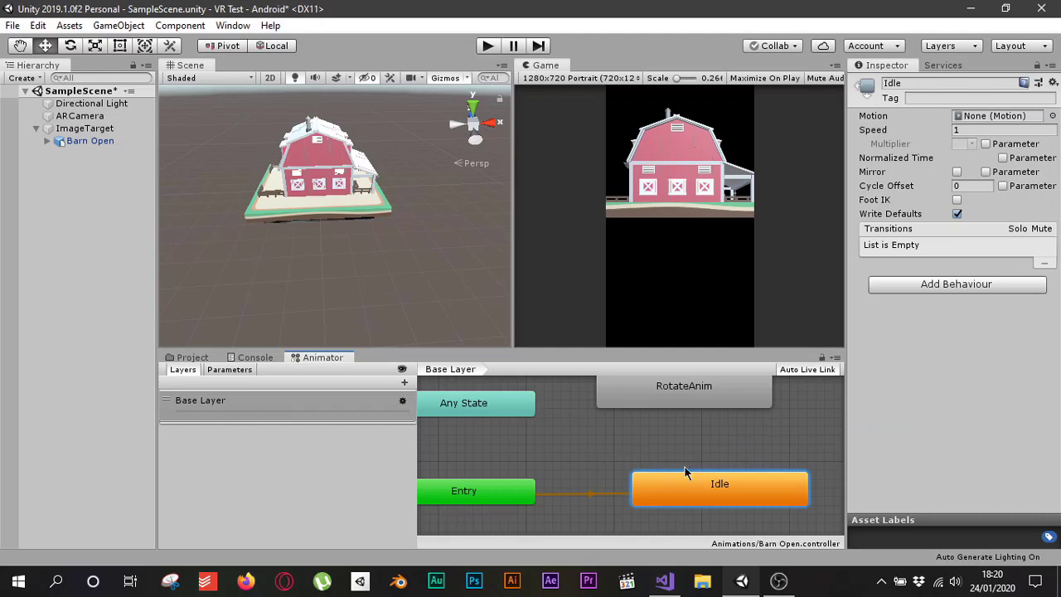
left_click_drag(671, 396, 681, 404)
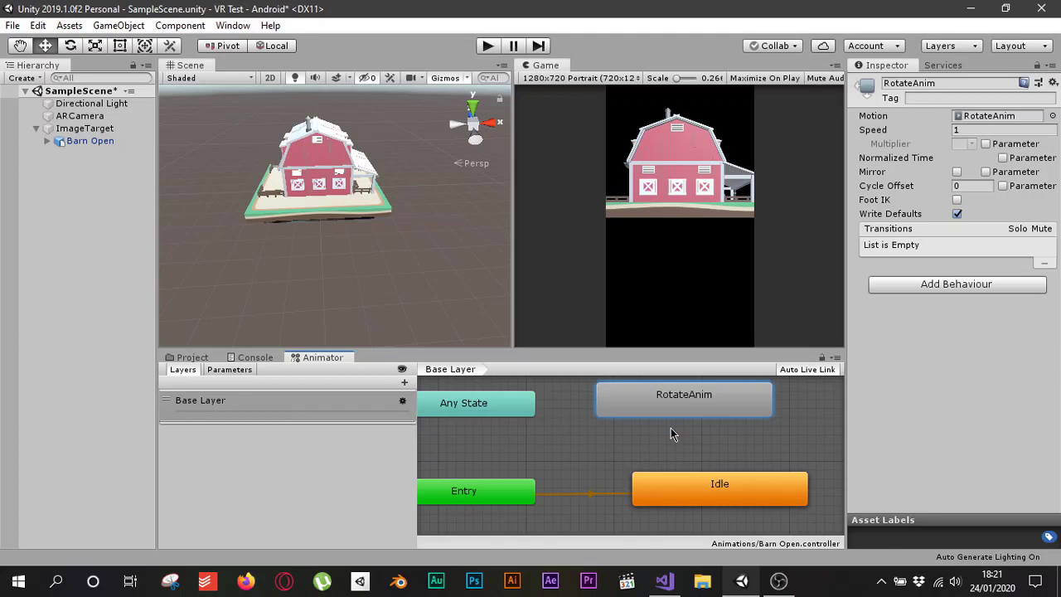
Add a UI Button as a child of ARCamera.
left_click(85, 215)
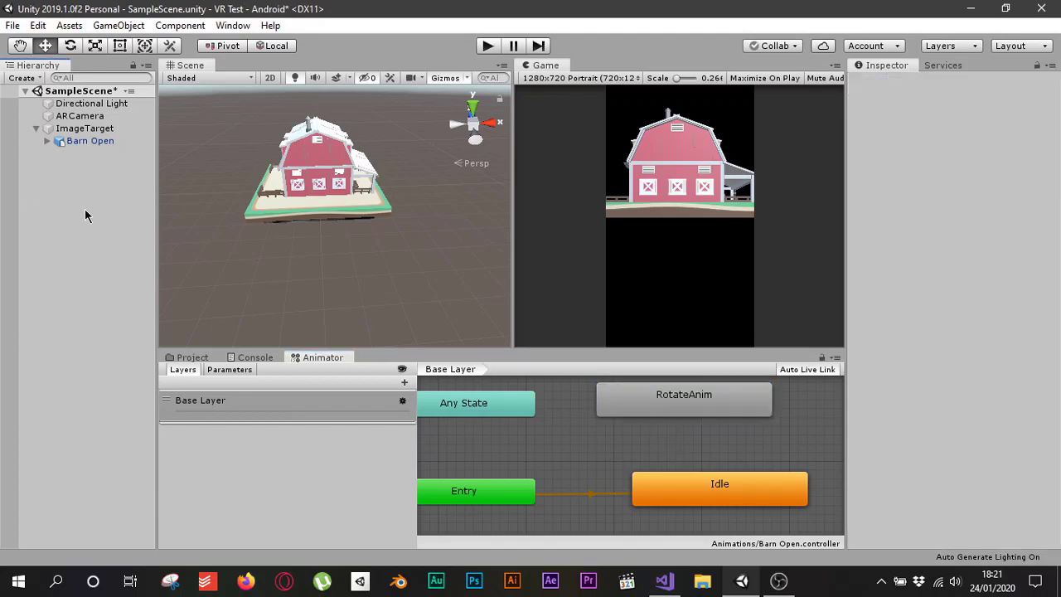
left_click(196, 362)
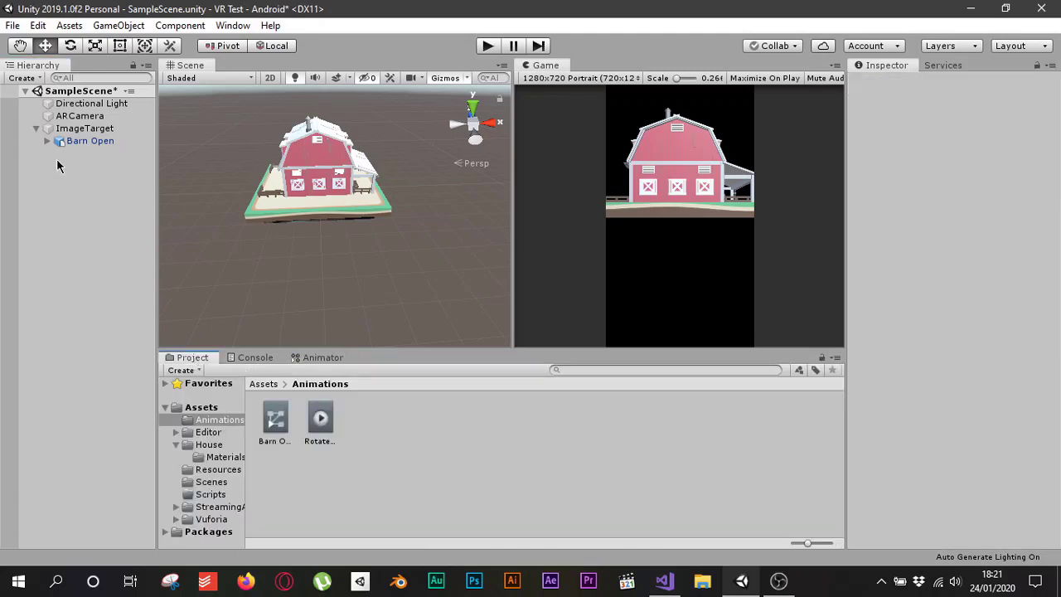
left_click(80, 116)
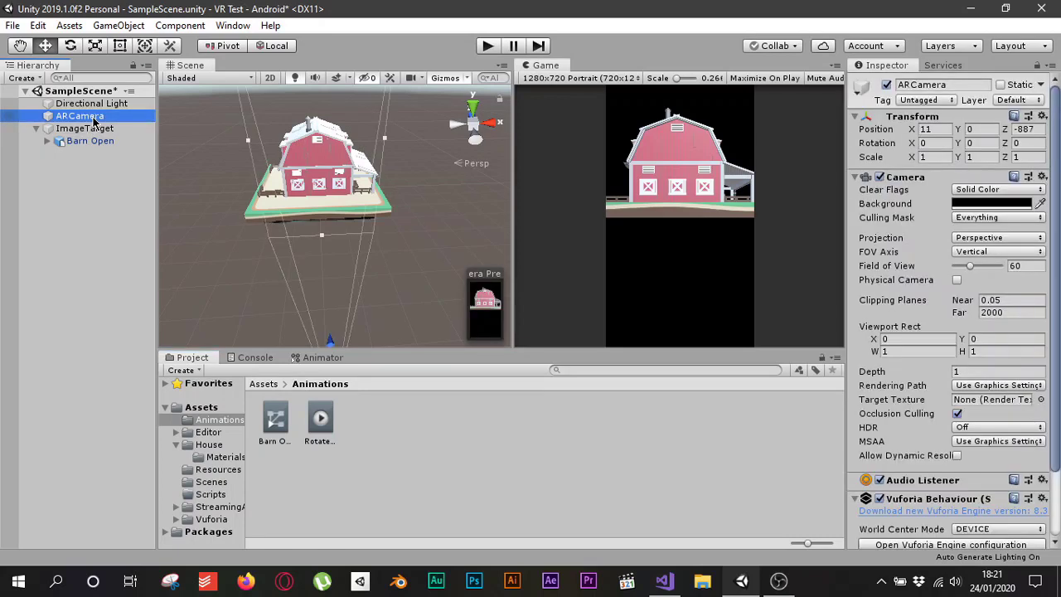
left_click(89, 174)
left_click(85, 116)
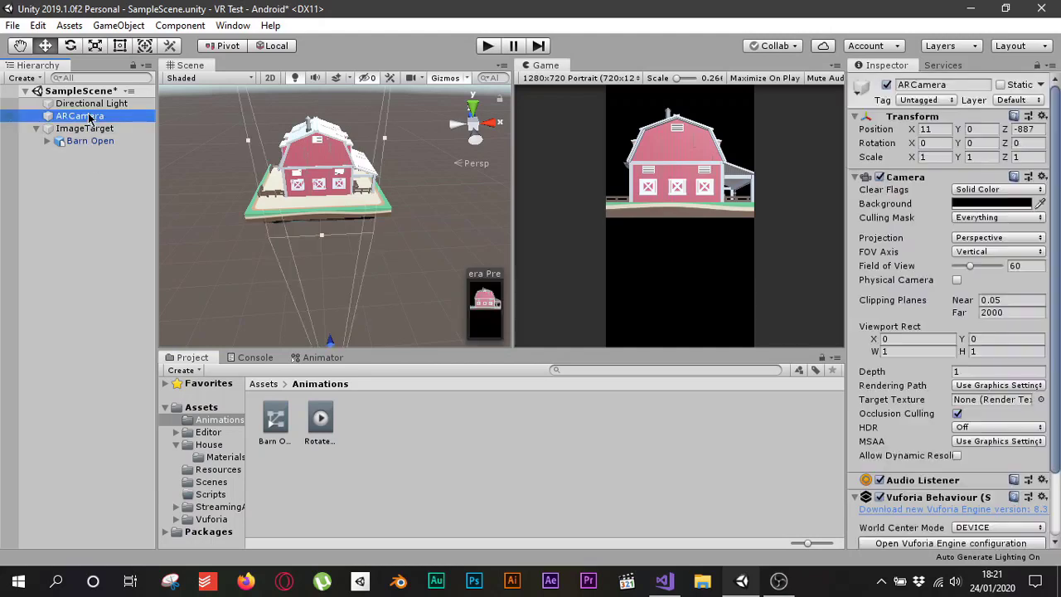
right_click(75, 118)
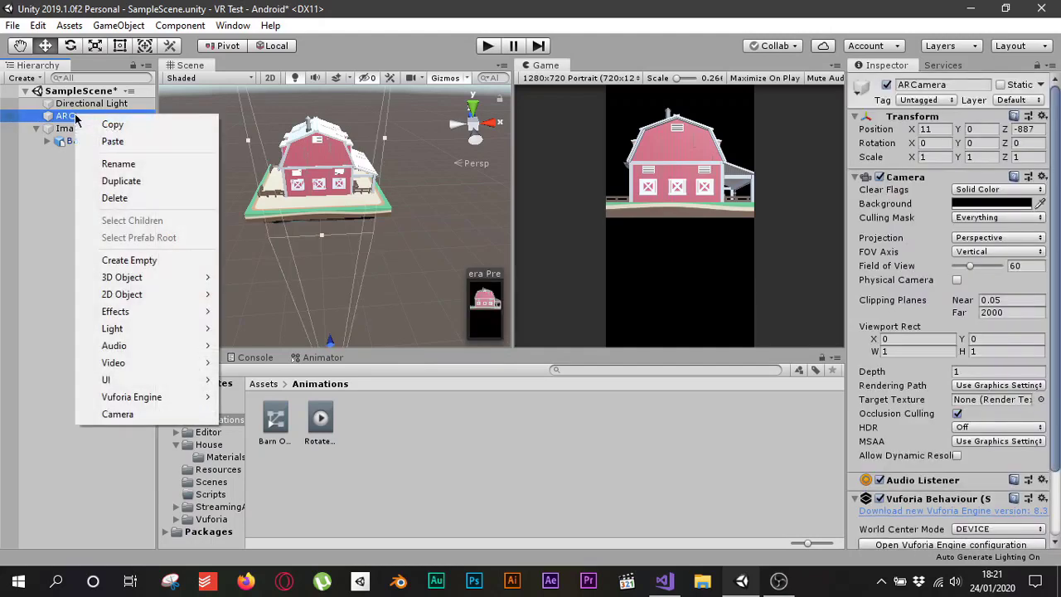
mouse_move(149, 382)
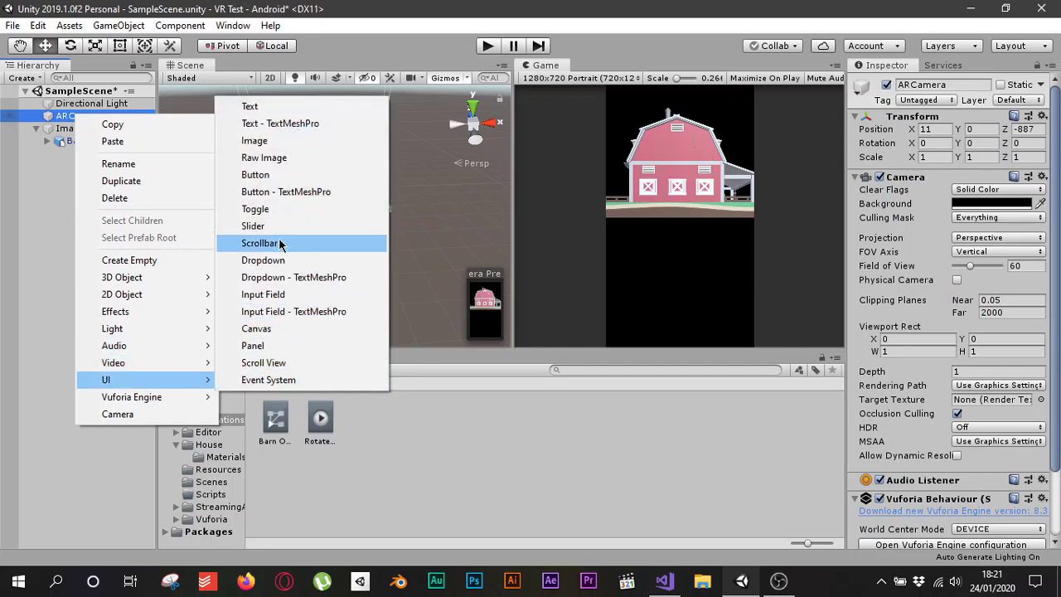
left_click(278, 177)
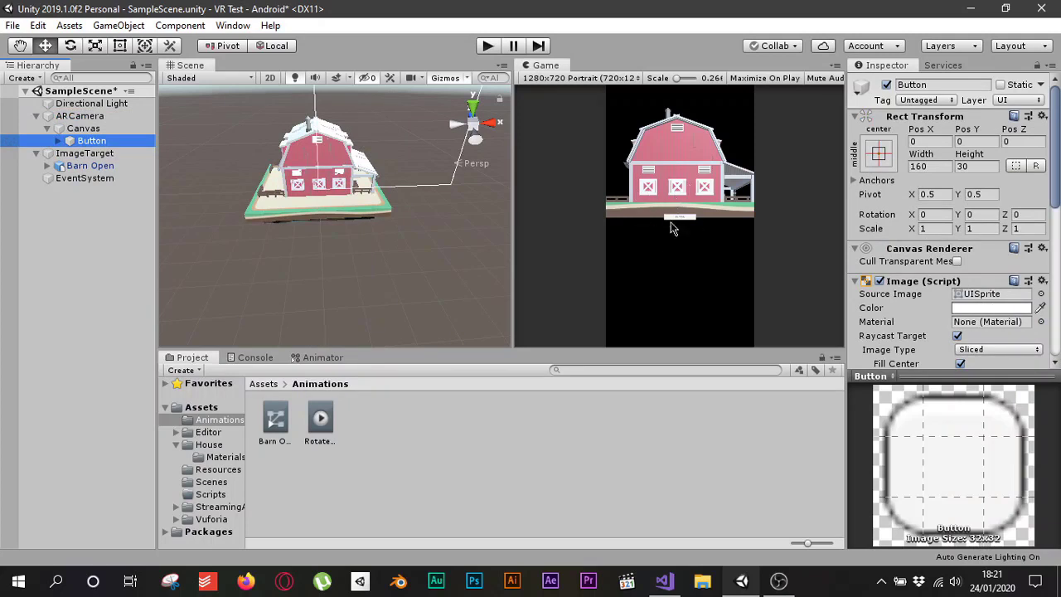
Move the new button down the canvas to about Pos Y -503.
left_click_drag(511, 220, 481, 226)
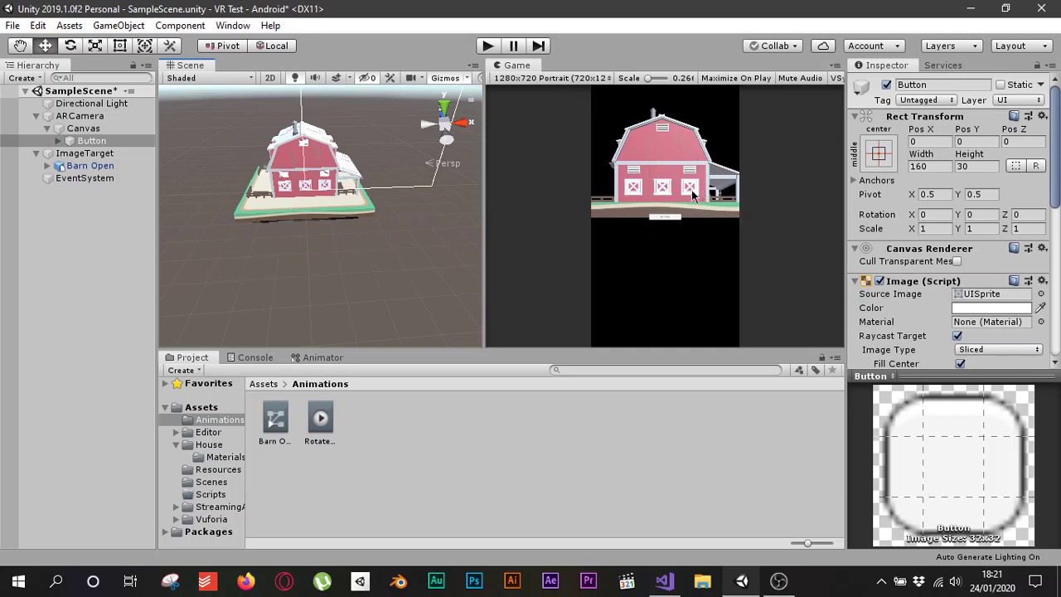
left_click_drag(389, 157, 323, 183, "alt")
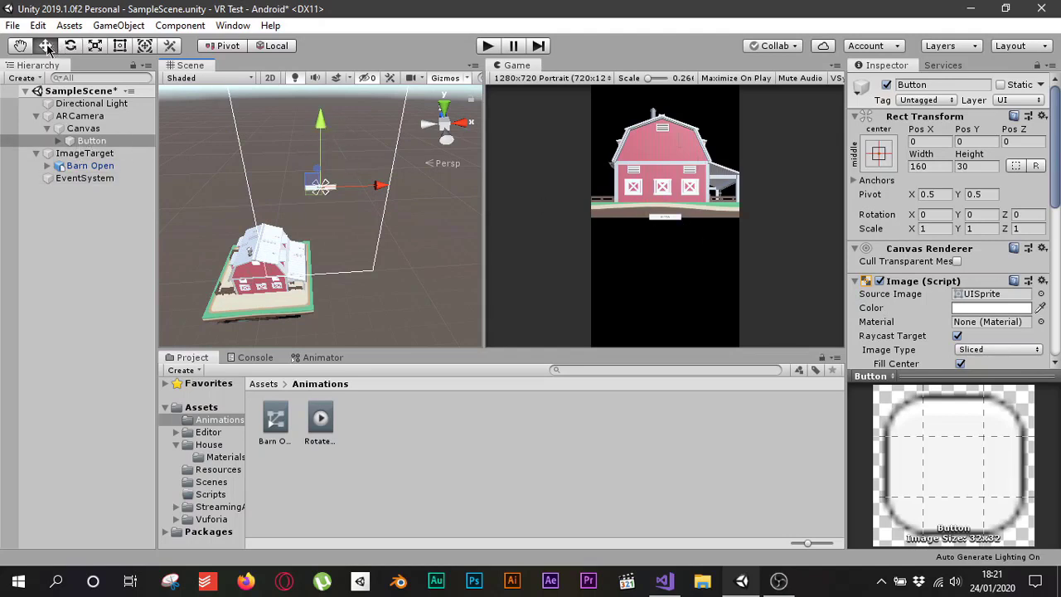
left_click_drag(322, 124, 322, 216)
Try the full-stretch anchor preset on the button, and return it to the canvas centre with the middle-center preset.
left_click(877, 153)
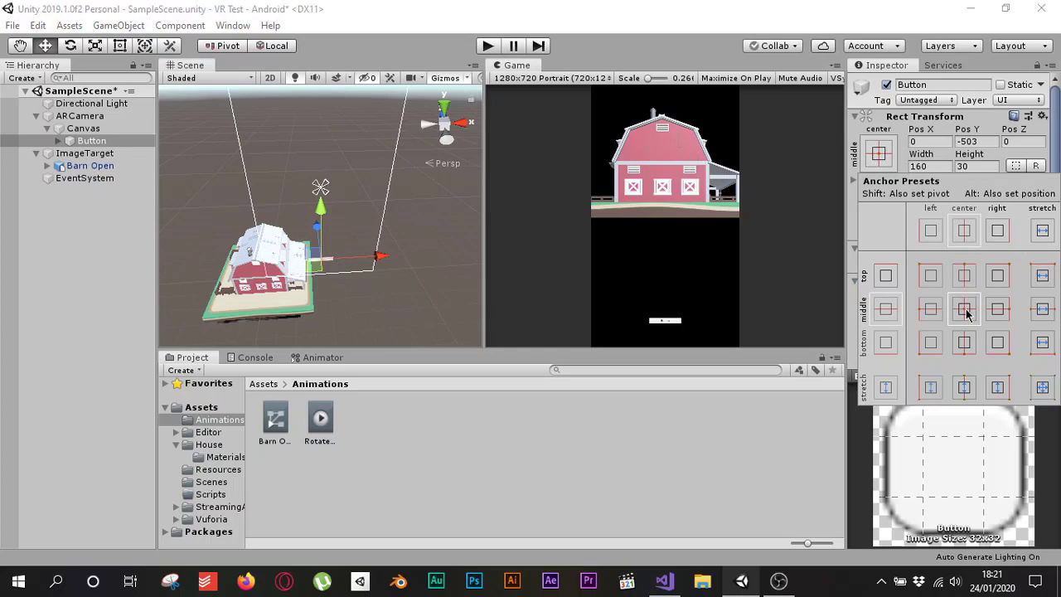
left_click(1044, 387)
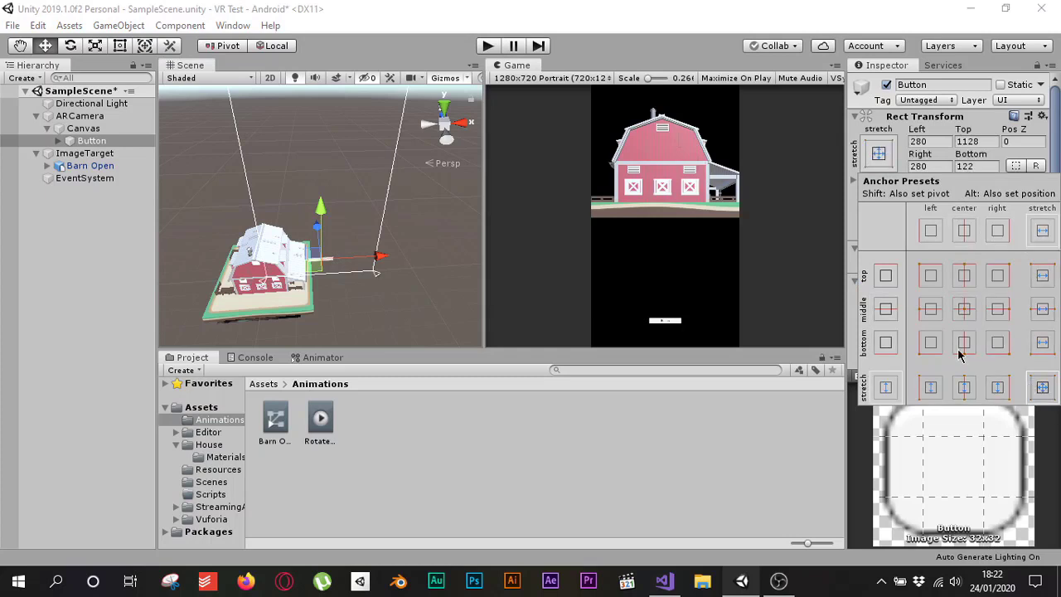
left_click(963, 310, "alt")
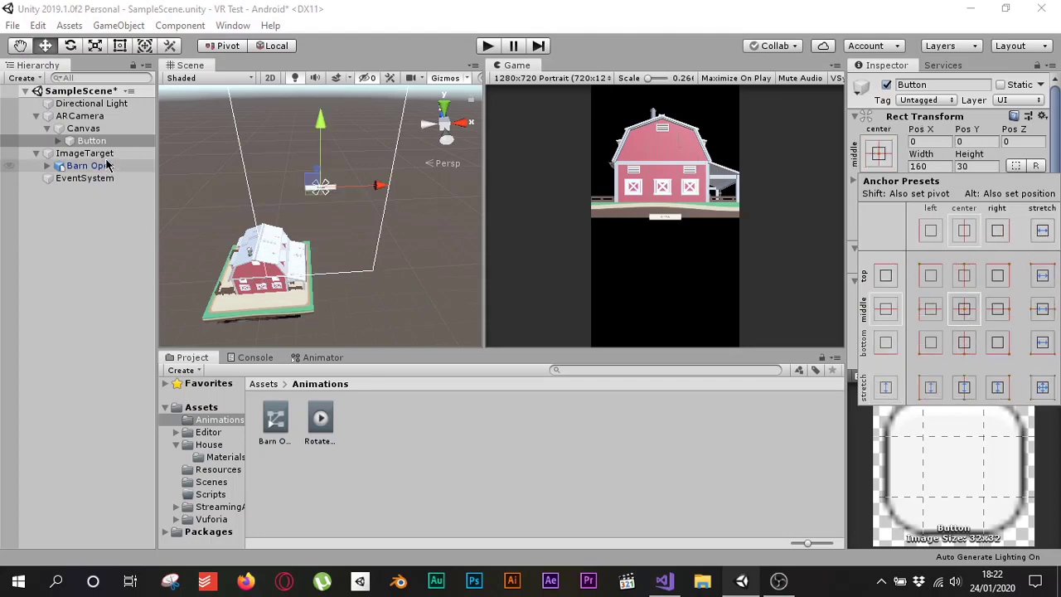
left_click(128, 53)
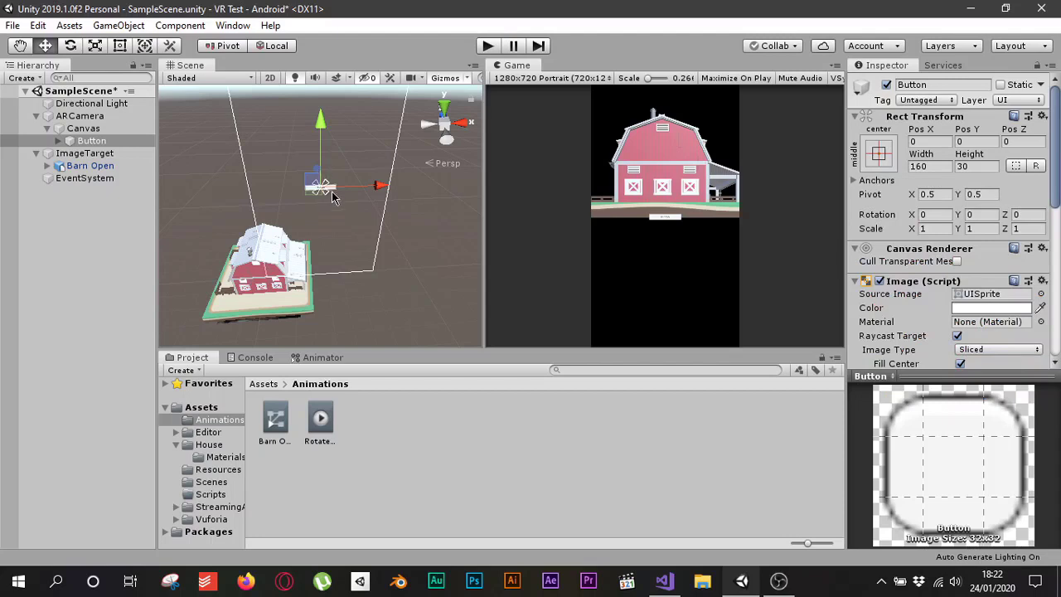
Enlarge the button to the full canvas width, about 720 by 205, and move it down to about Pos Y -290.
scroll(330, 196, "up", 5)
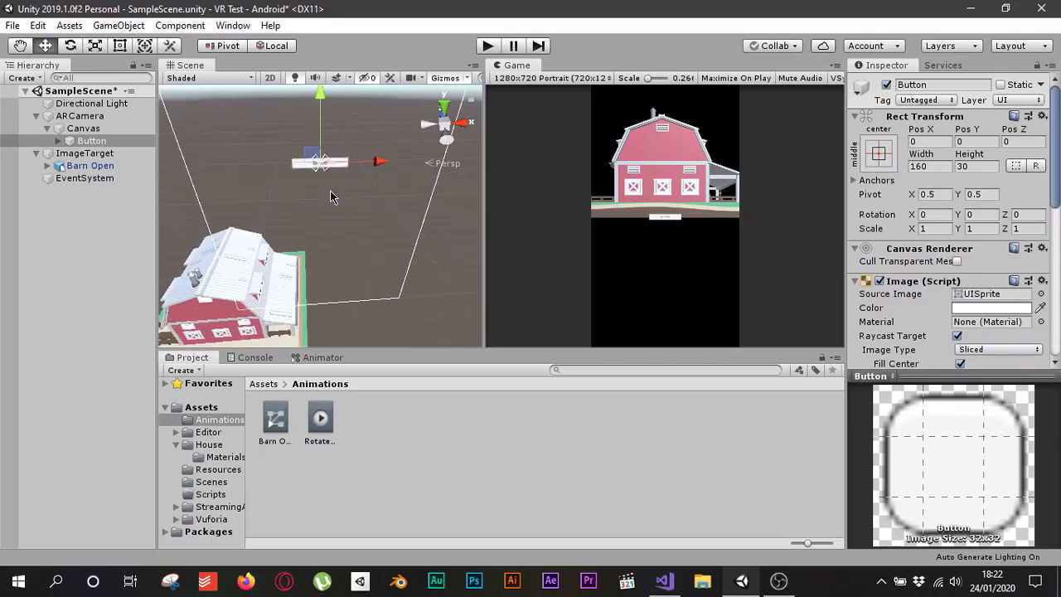
left_click(119, 45)
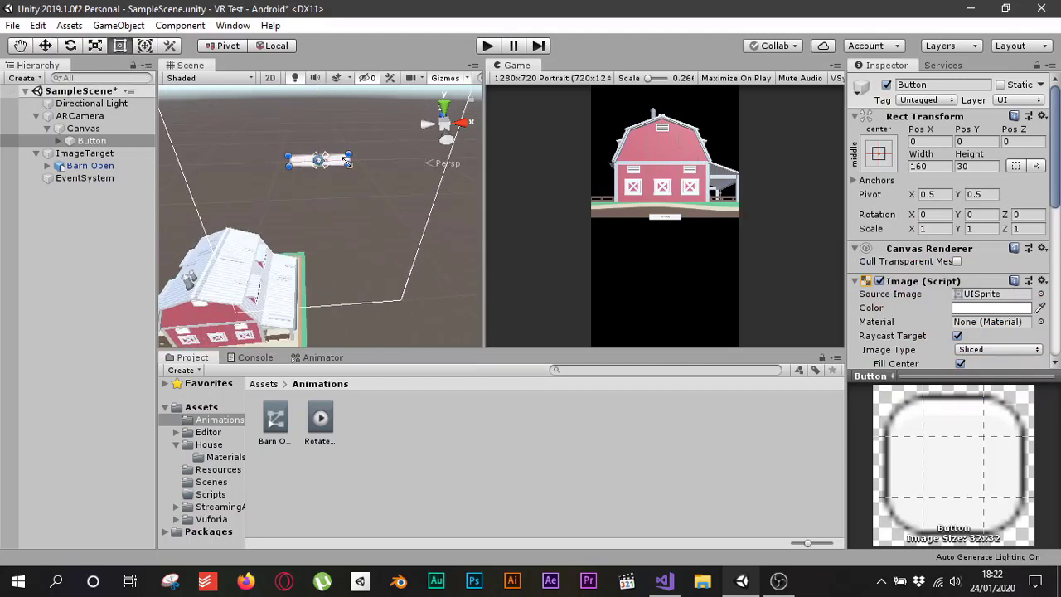
left_click_drag(351, 168, 447, 198)
left_click_drag(358, 192, 356, 196)
left_click_drag(292, 200, 197, 226)
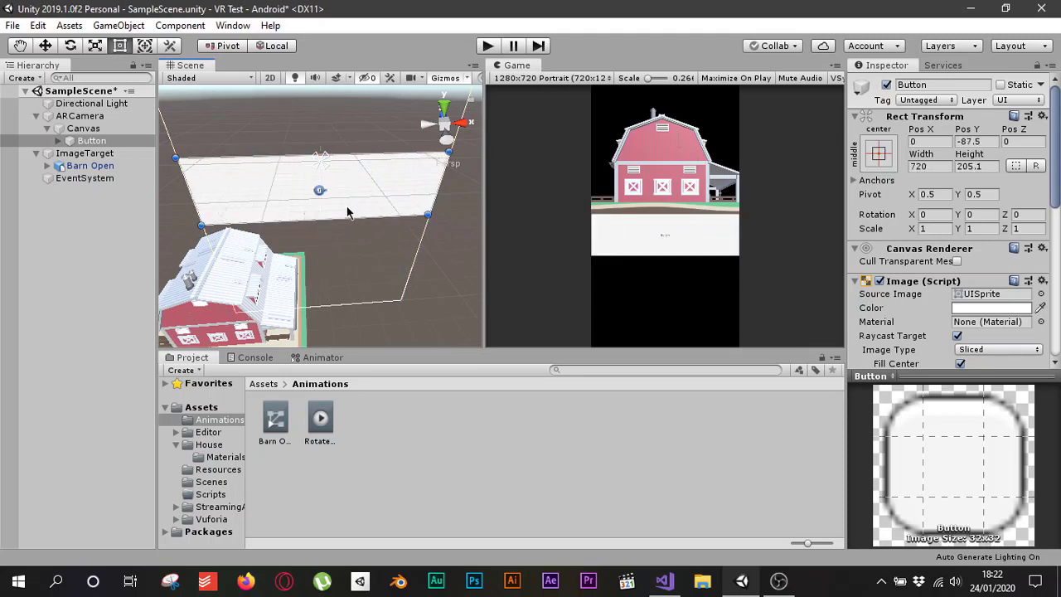
left_click_drag(351, 203, 347, 258)
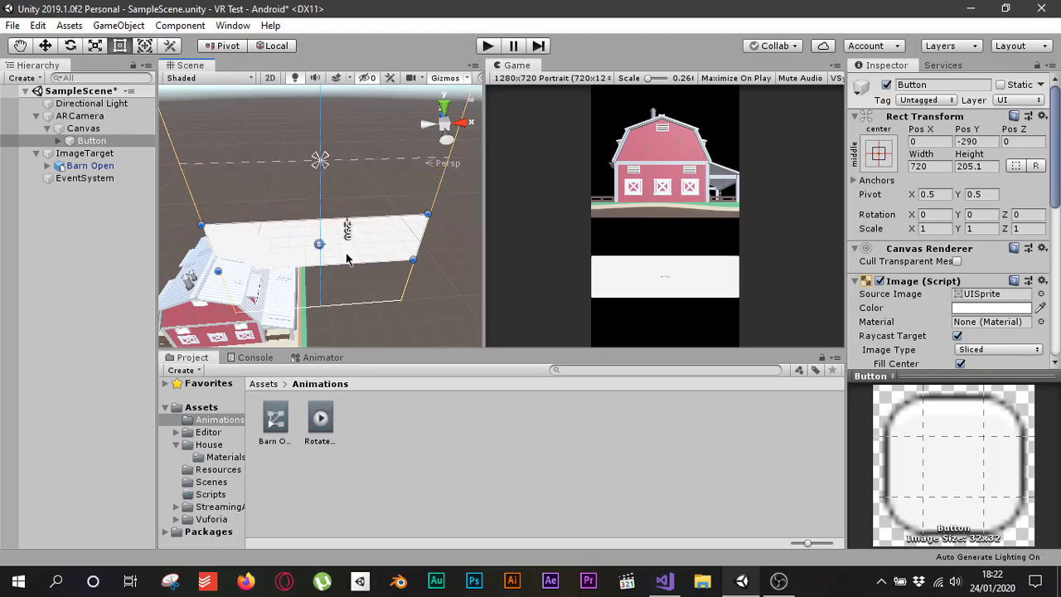
Rename the Button object under Canvas as Play.
left_click(89, 143)
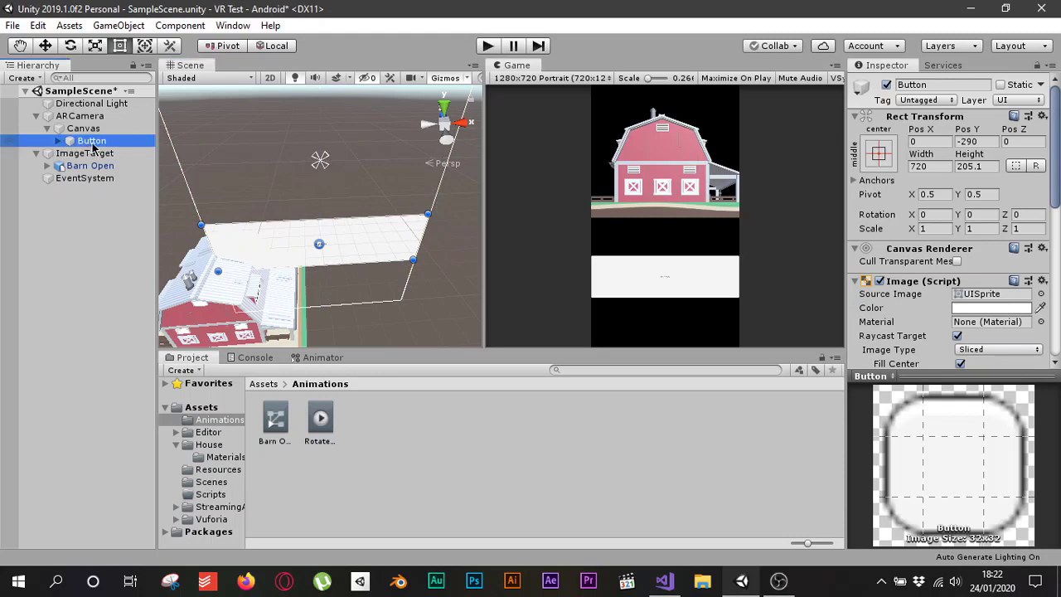
left_click(93, 145)
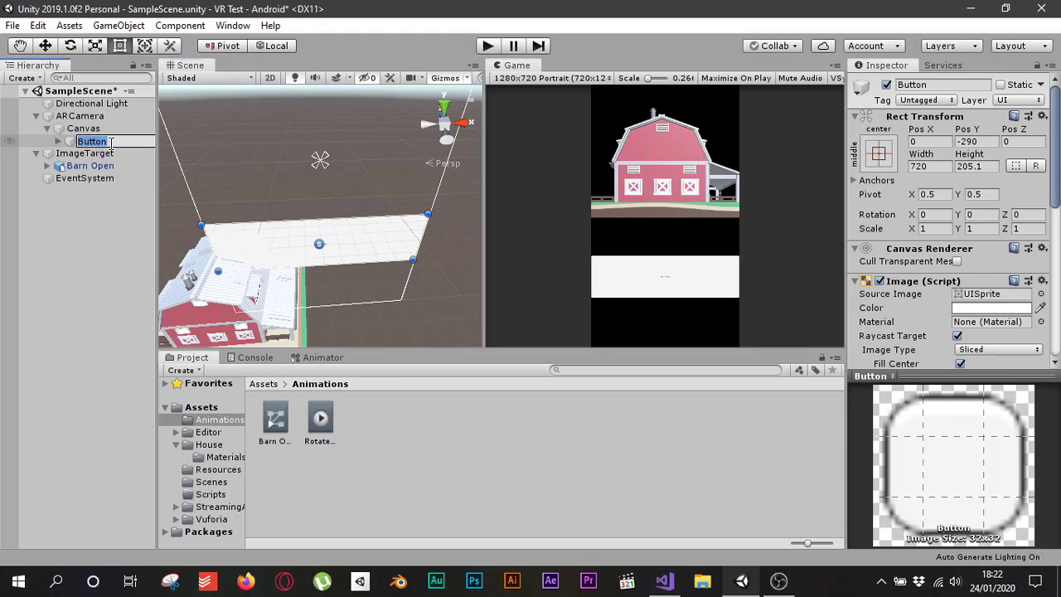
type("Play")
key("Return")
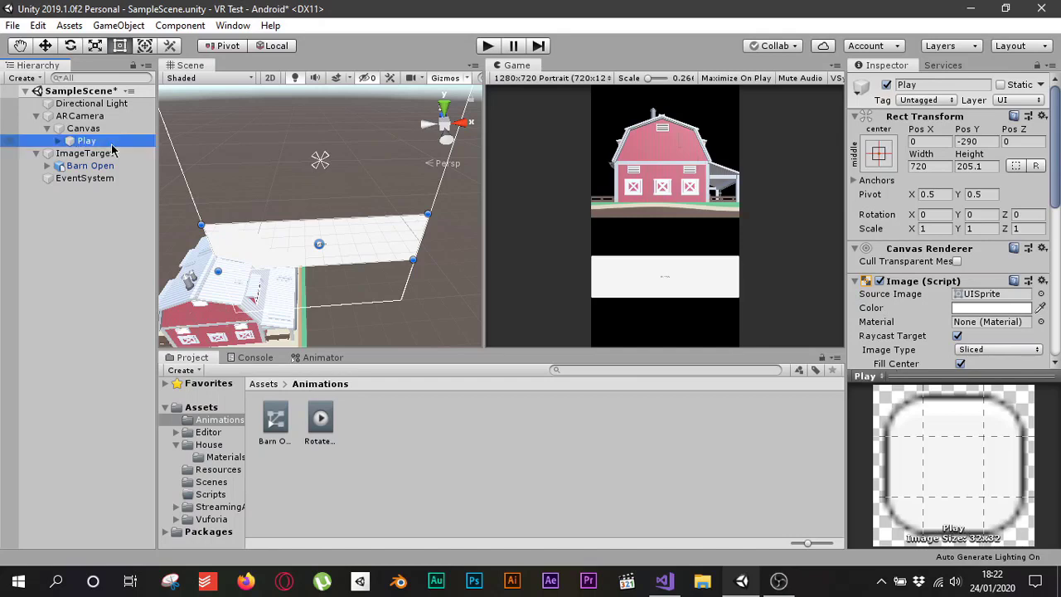
Set the text of the Play button's label to PLAY.
left_click(58, 142)
left_click(104, 154)
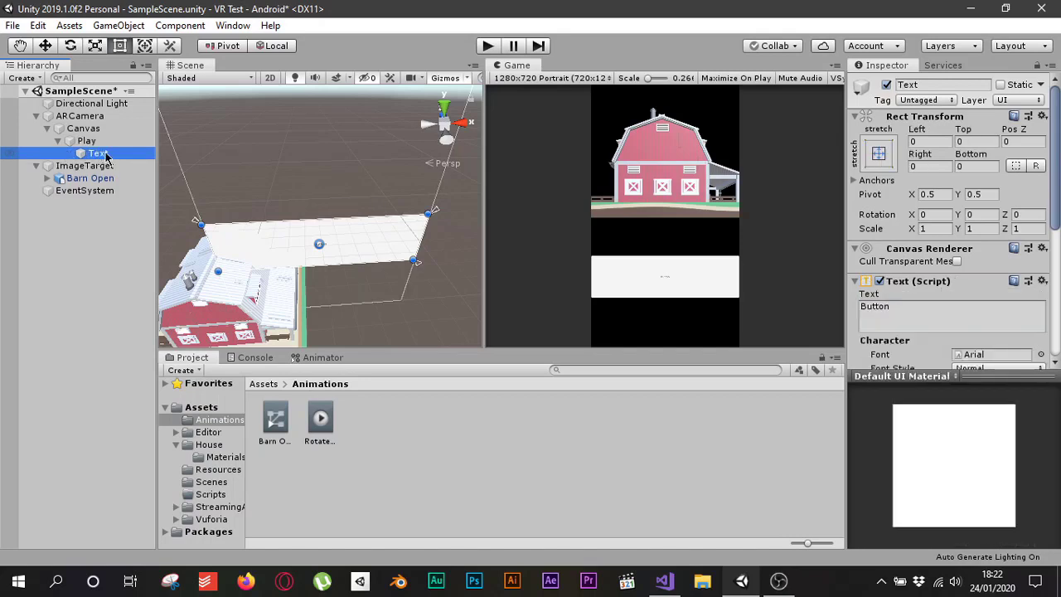
left_click(902, 310)
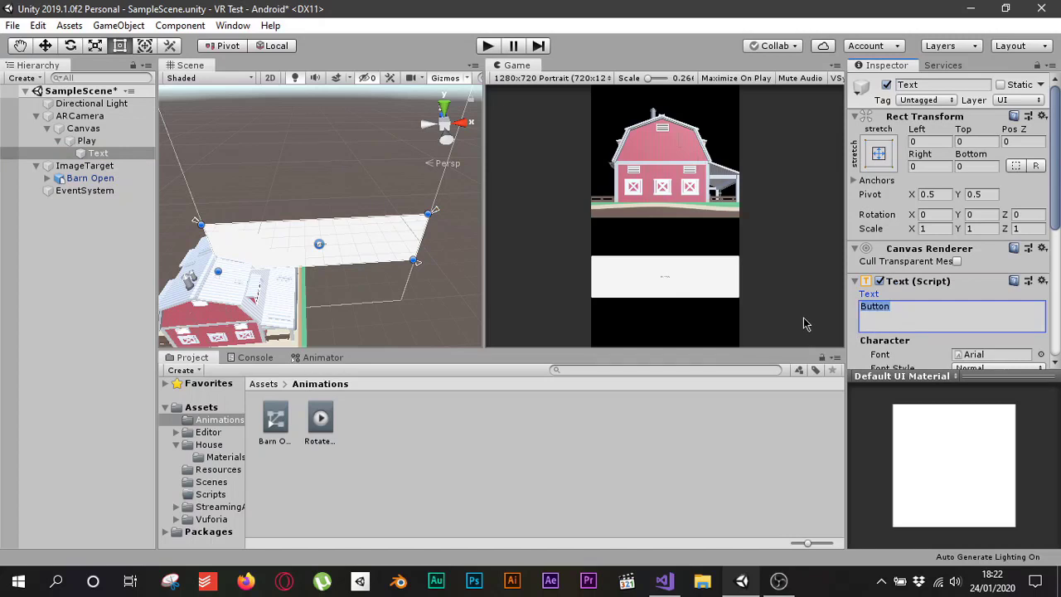
type("PLAY")
Increase the font size of the Play button's label to 80.
scroll(1031, 273, "down", 5)
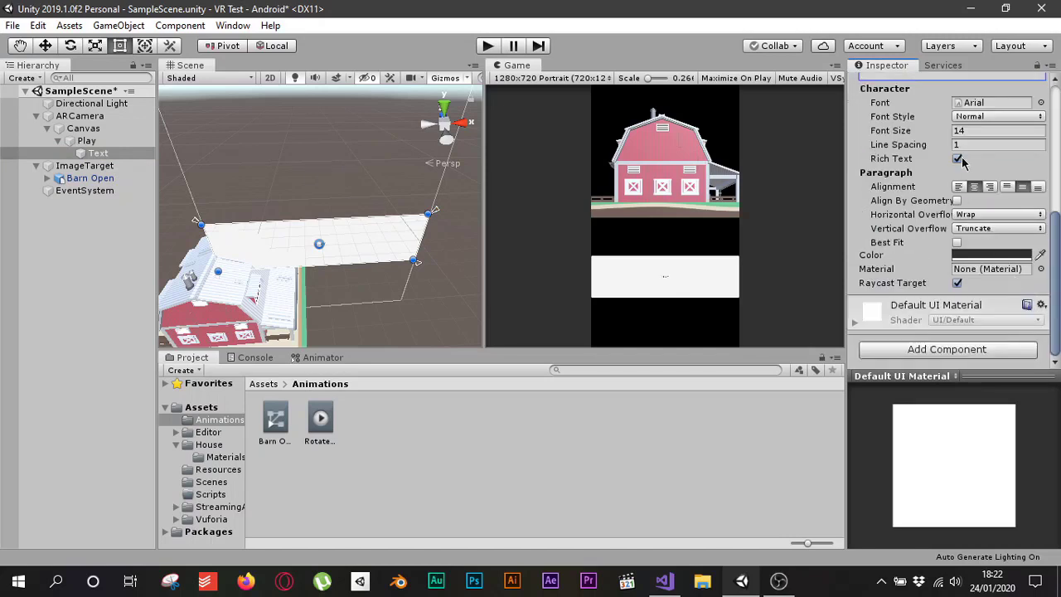
left_click(953, 130)
type("45")
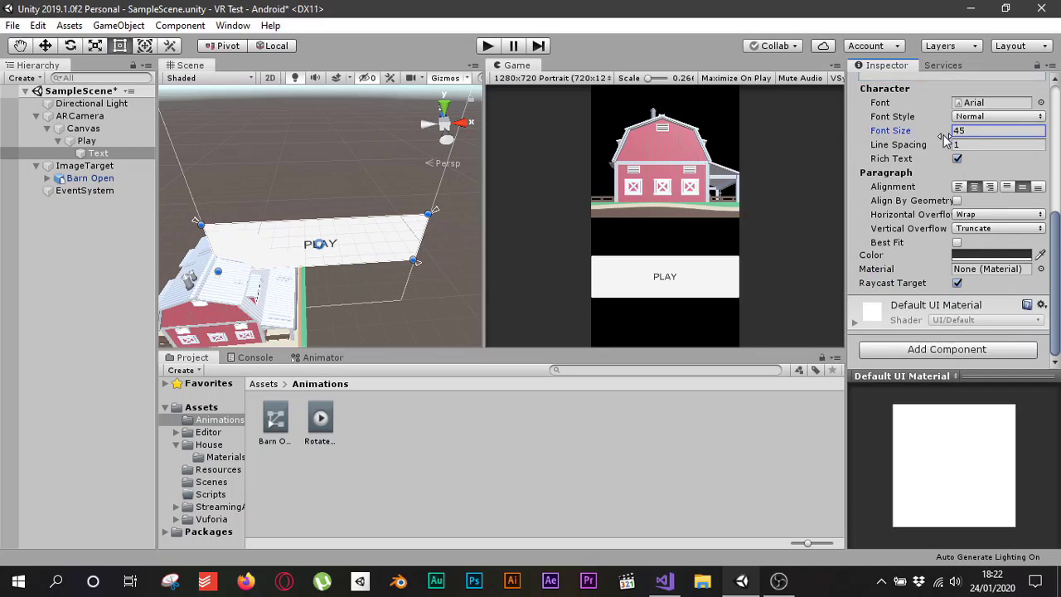
left_click_drag(944, 139, 975, 139)
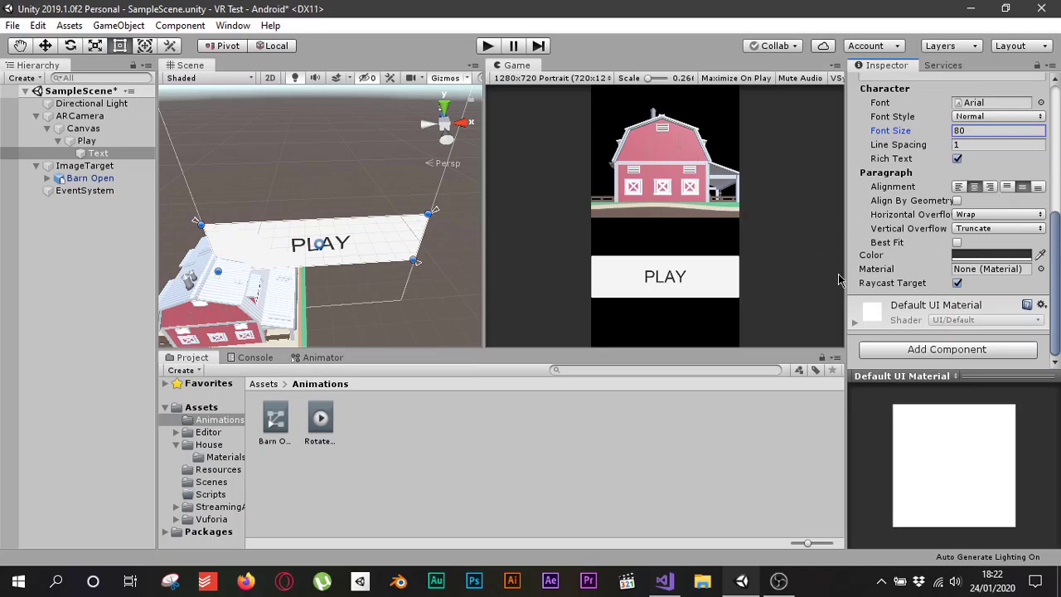
left_click(73, 232)
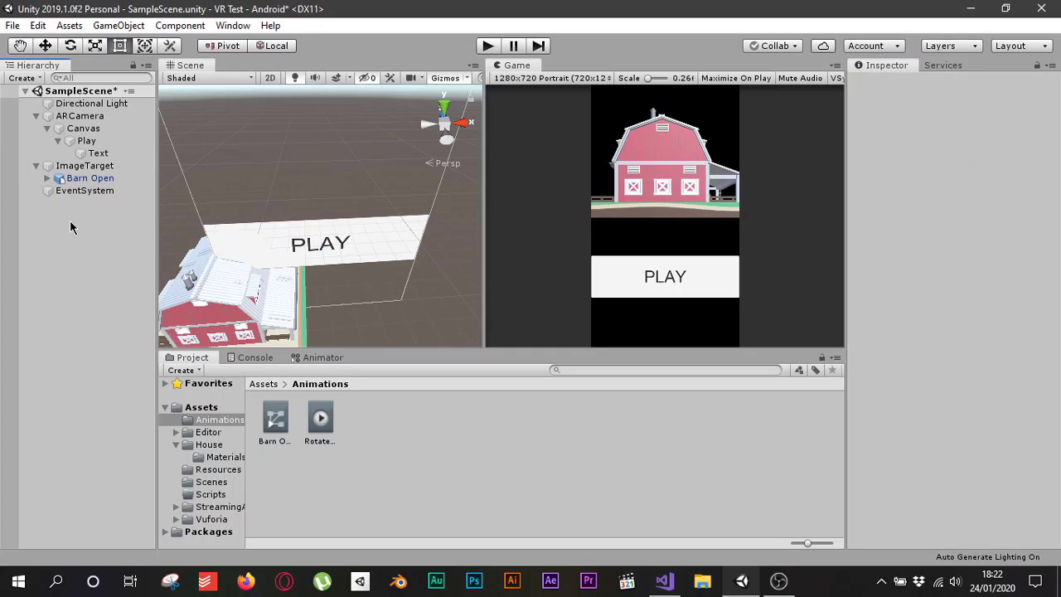
Duplicate the Play button within the Canvas and rename the copy as Stop.
left_click(83, 142)
left_click(63, 142)
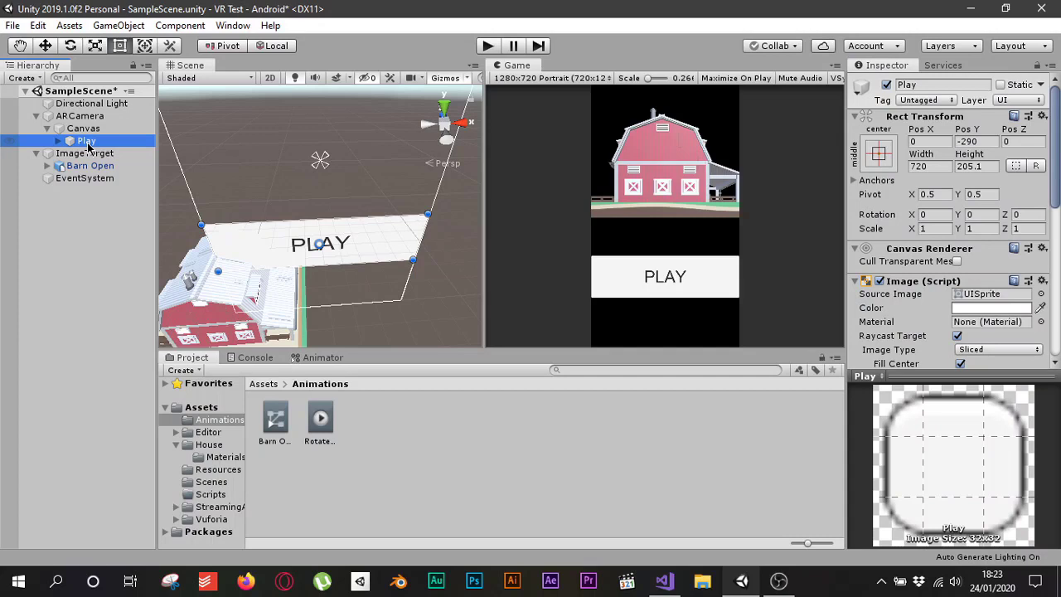
key("ctrl+d")
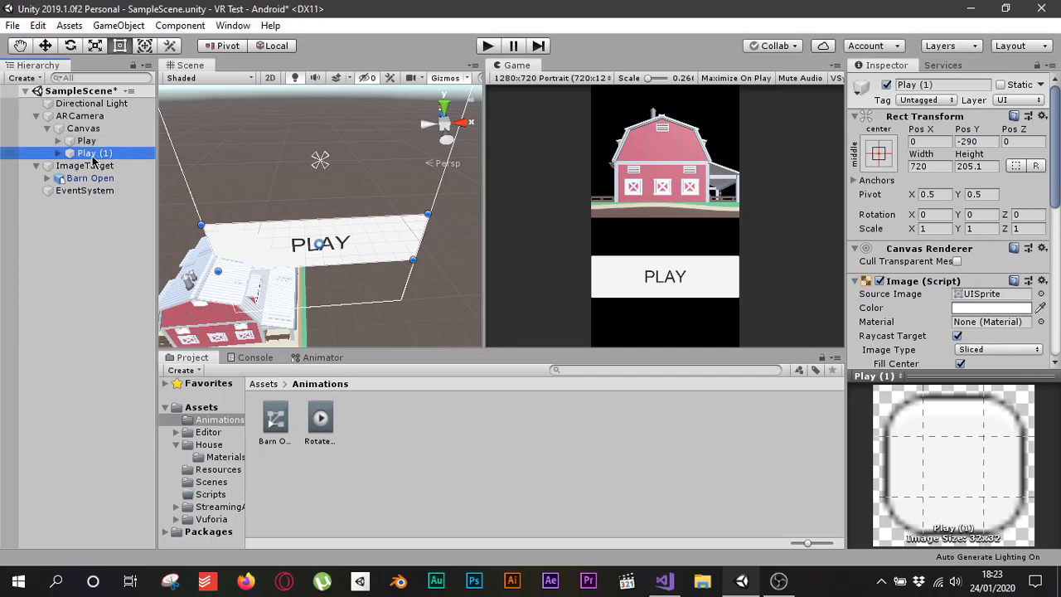
left_click(91, 157)
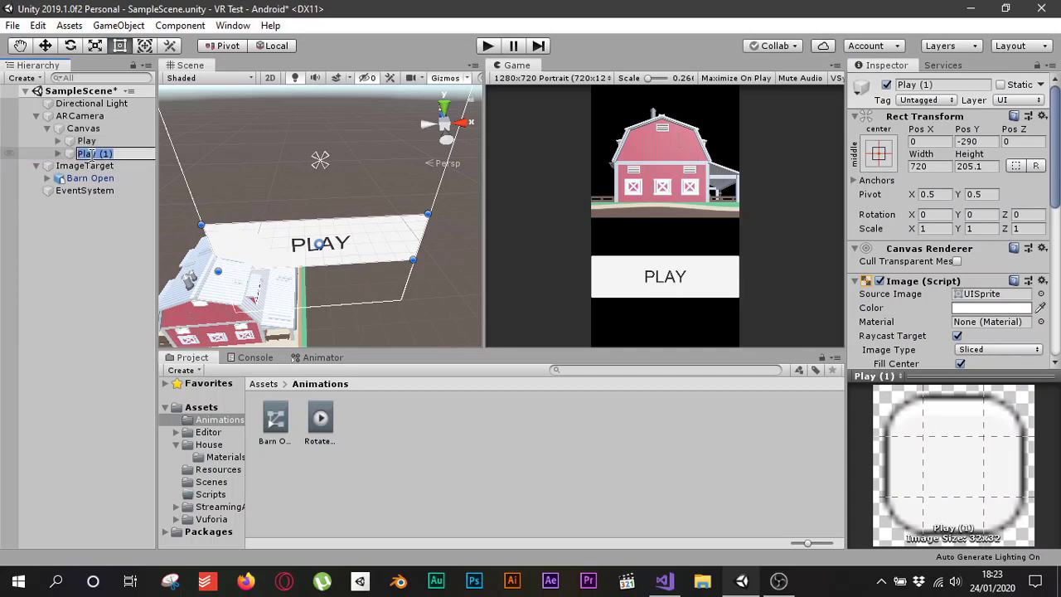
type("Dt")
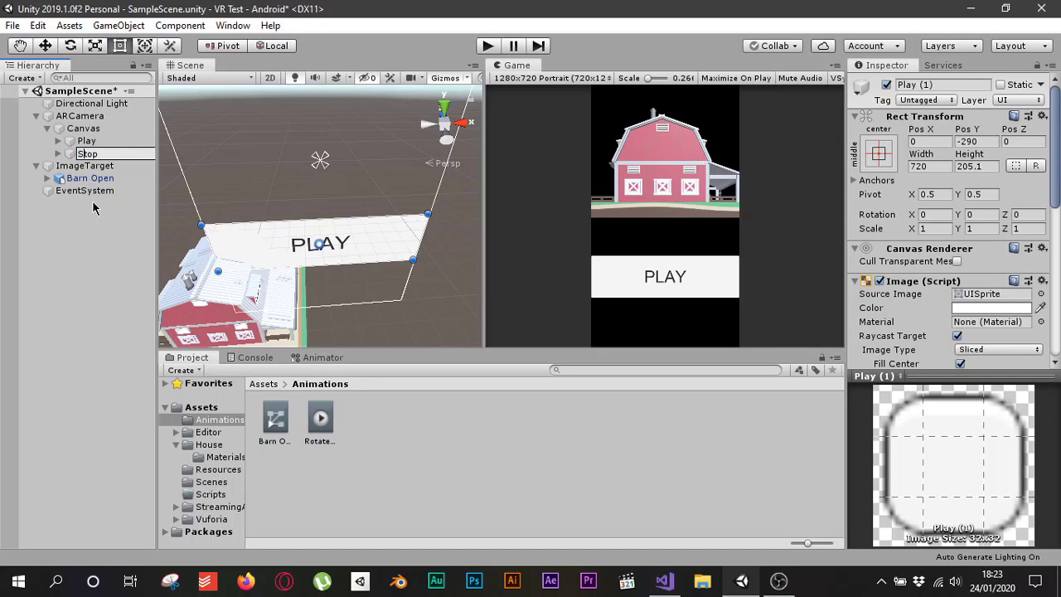
left_click(95, 274)
Move the Stop button down to about Pos Y -515, just below the Play button.
left_click(87, 155)
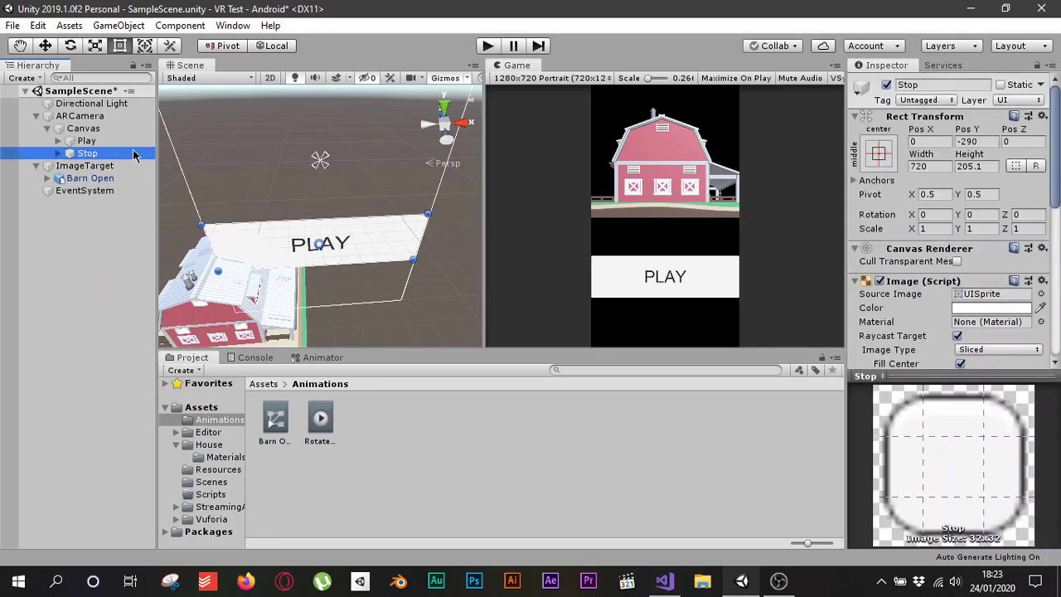
left_click(43, 47)
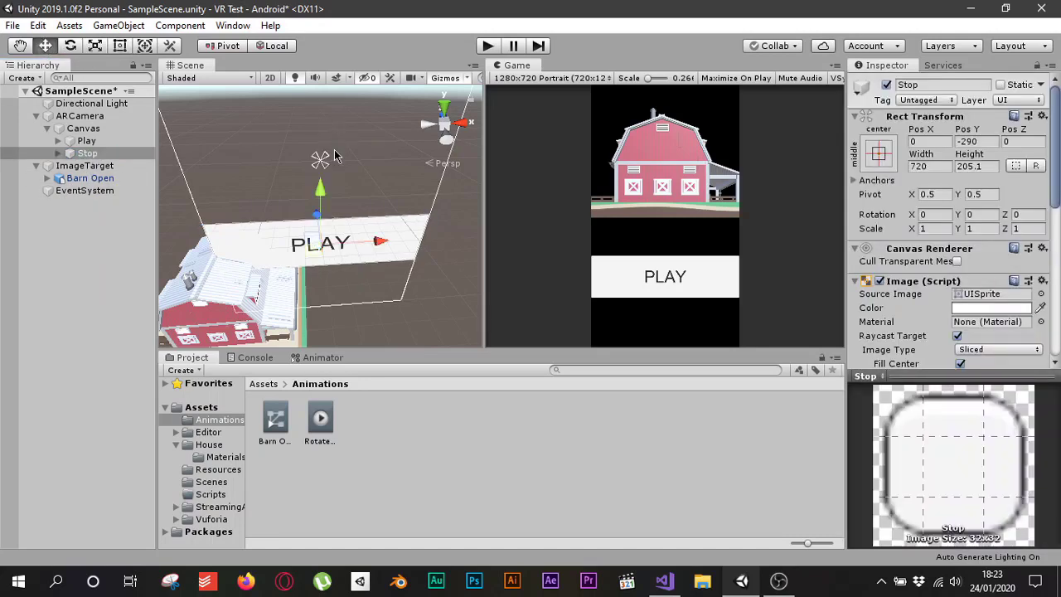
left_click_drag(323, 198, 323, 241)
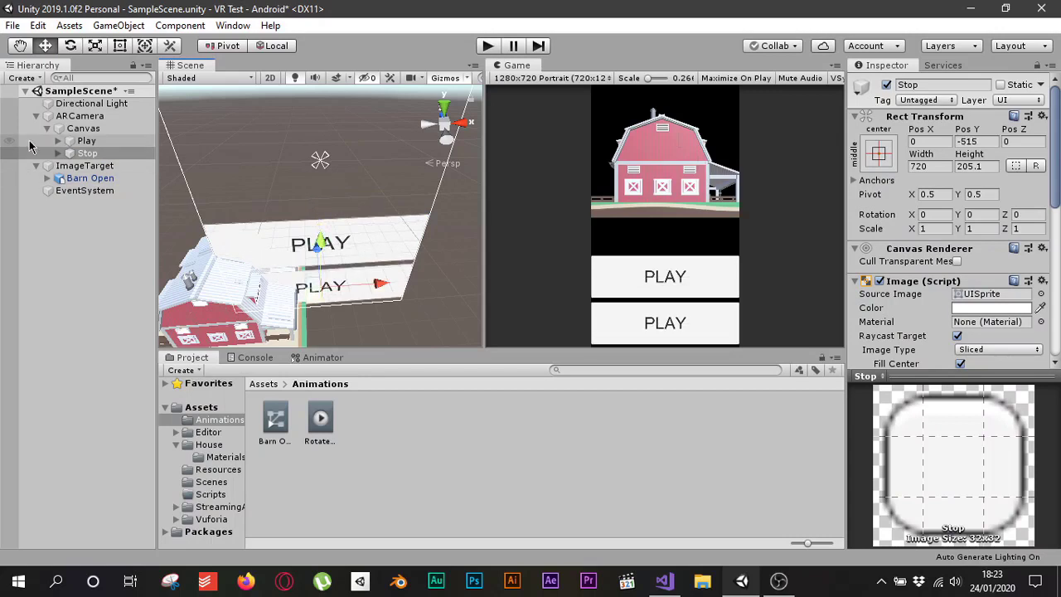
Set the text of the Stop button's label to STOP.
left_click(58, 154)
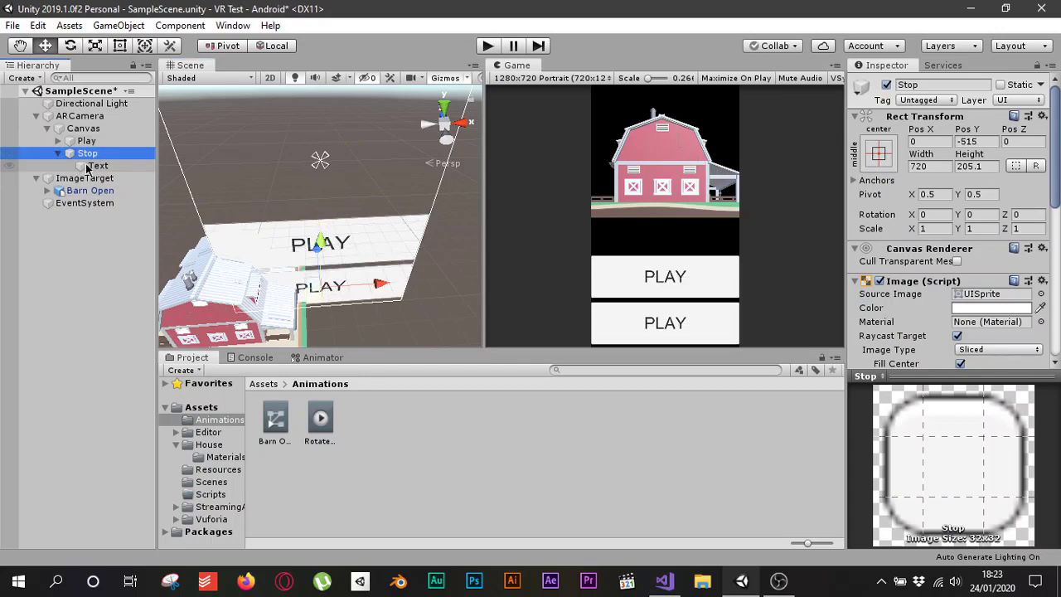
left_click(95, 166)
left_click(898, 313)
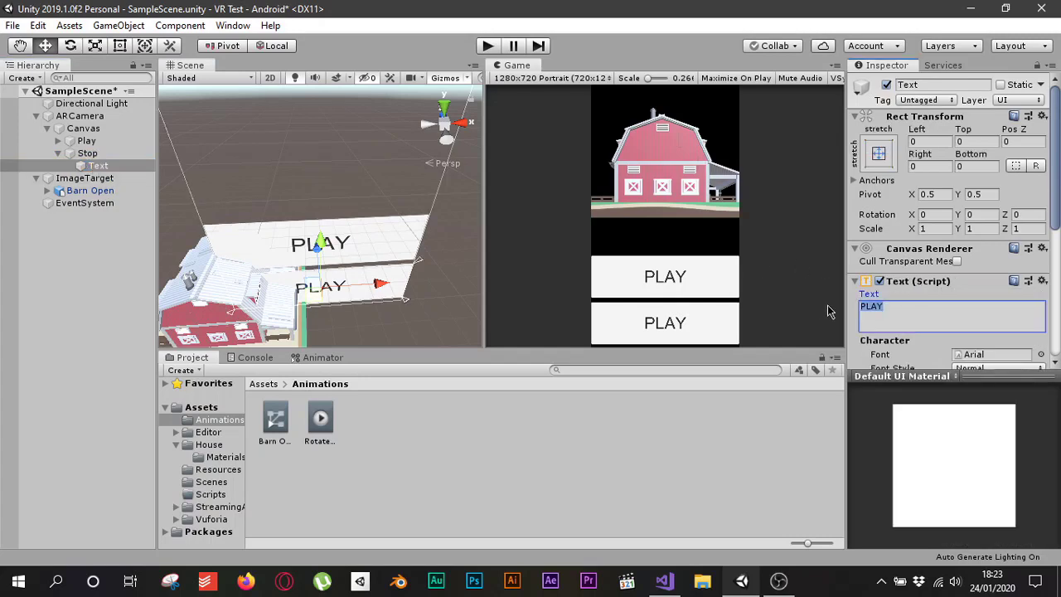
type("STOP")
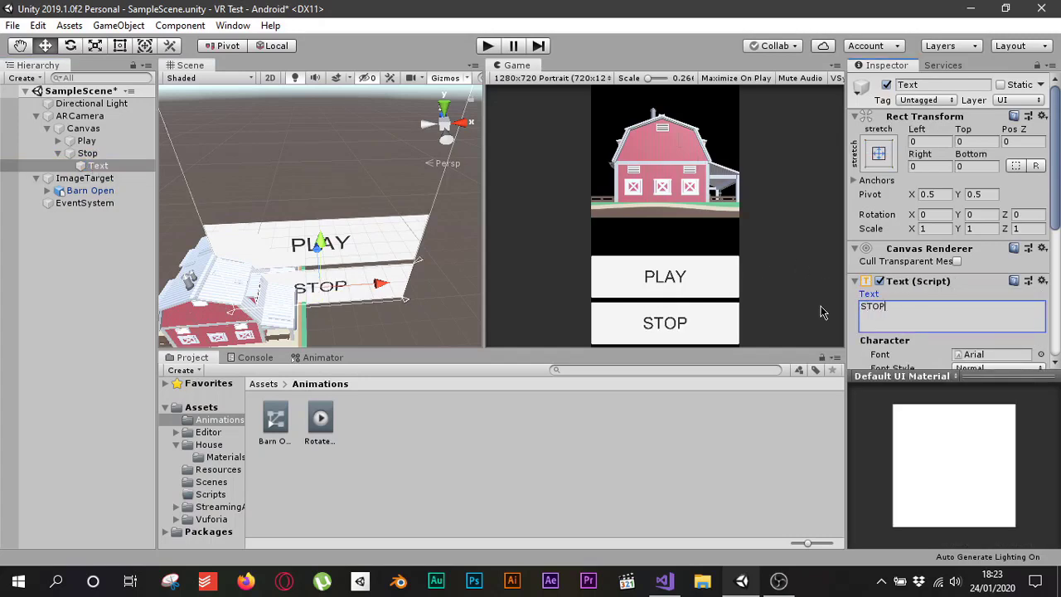
left_click(113, 371)
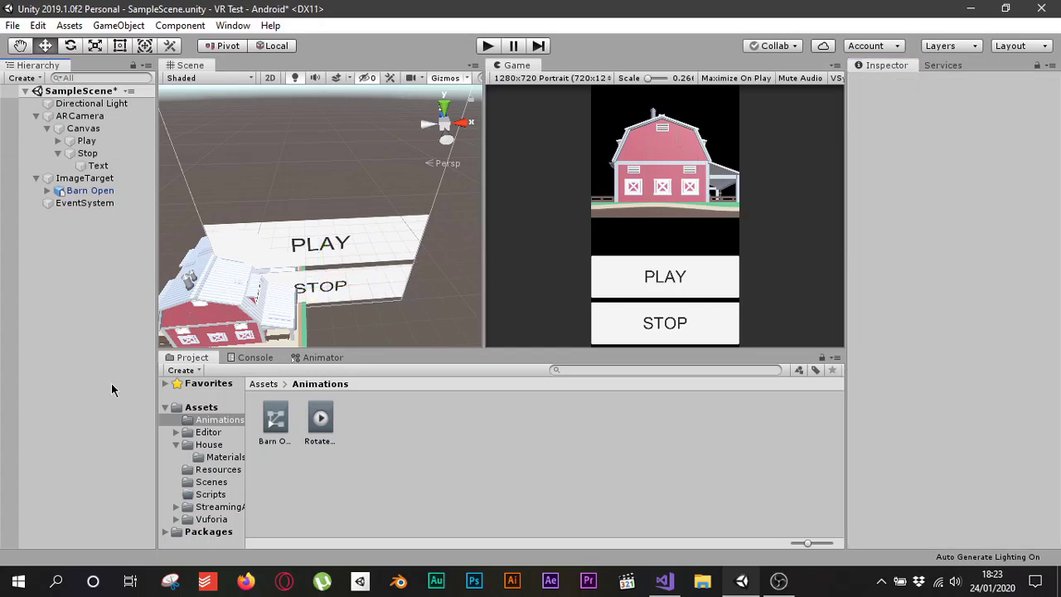
Select ARCamera in the scene and go to the end of its component list.
left_click(85, 116)
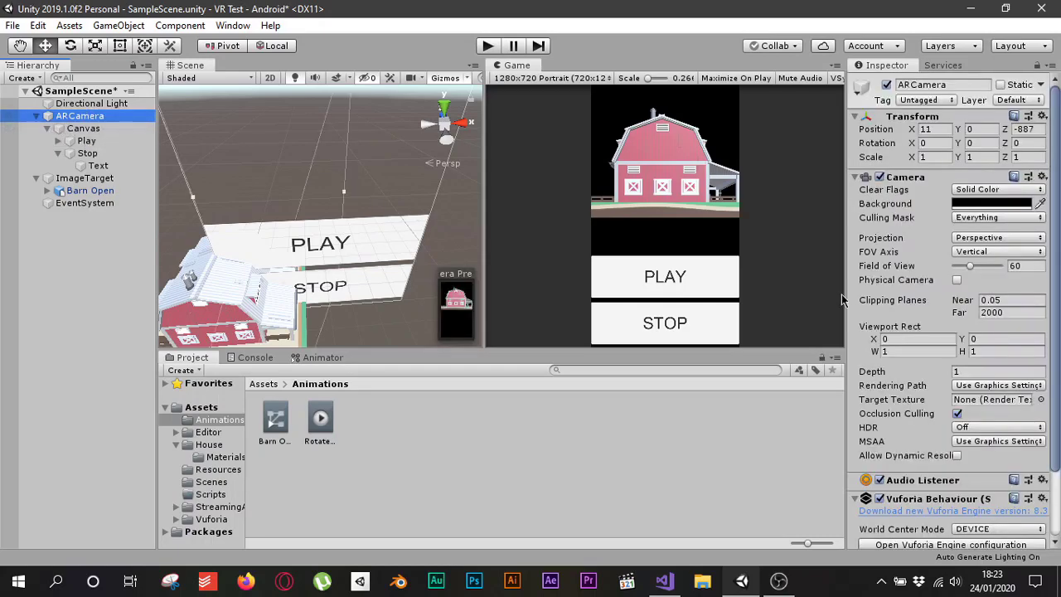
scroll(1007, 400, "down", 3)
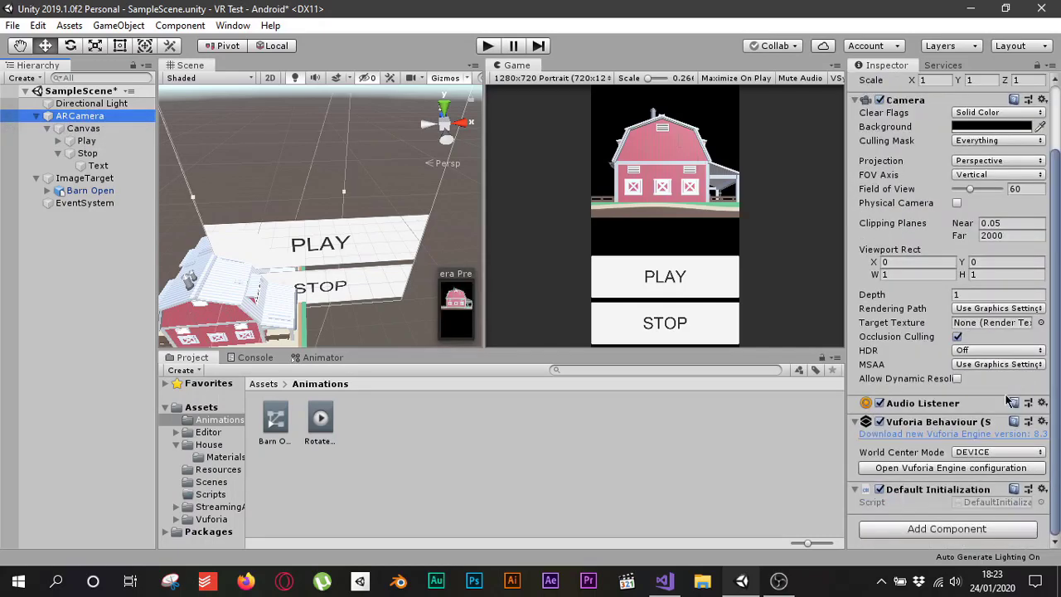
left_click(950, 530)
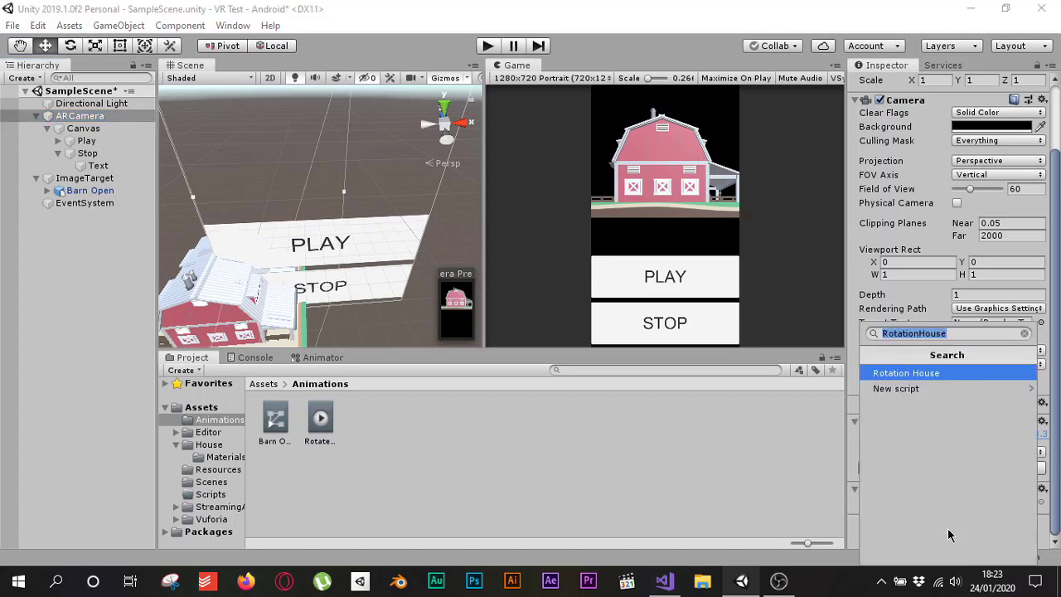
left_click(973, 337)
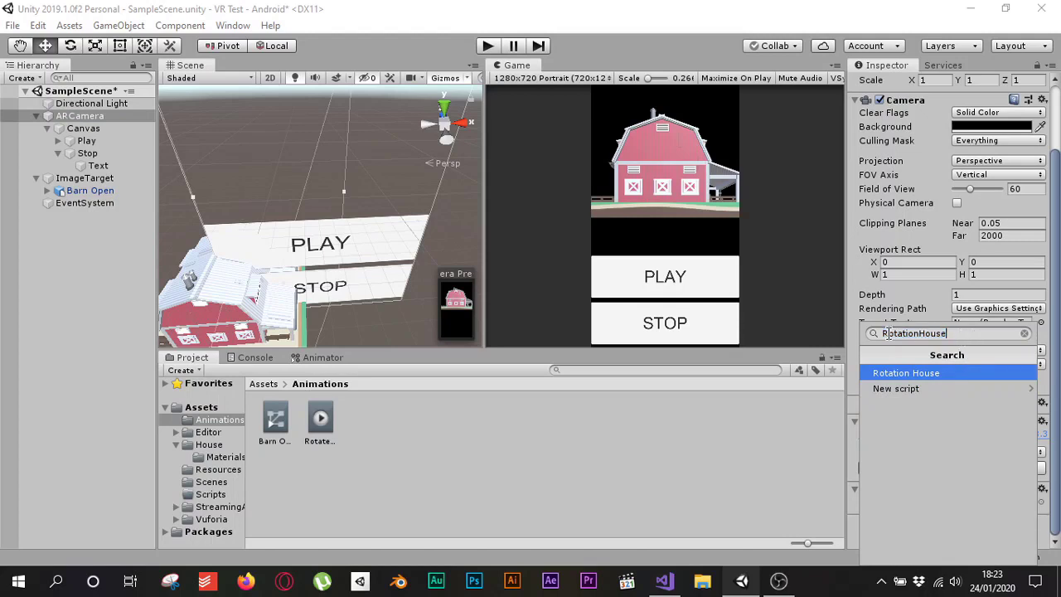
double_click(961, 340)
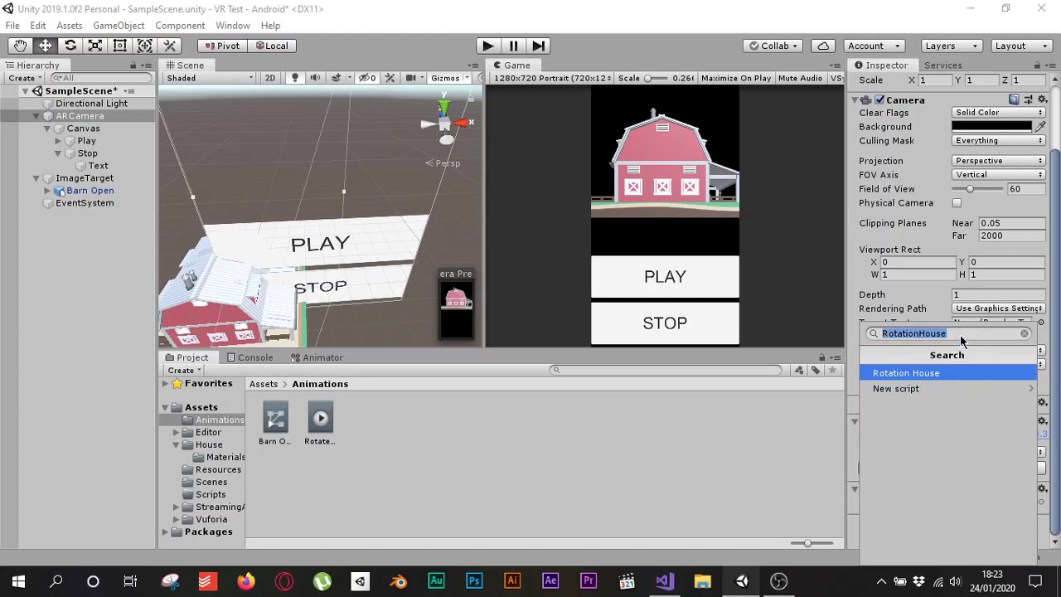
left_click(797, 442)
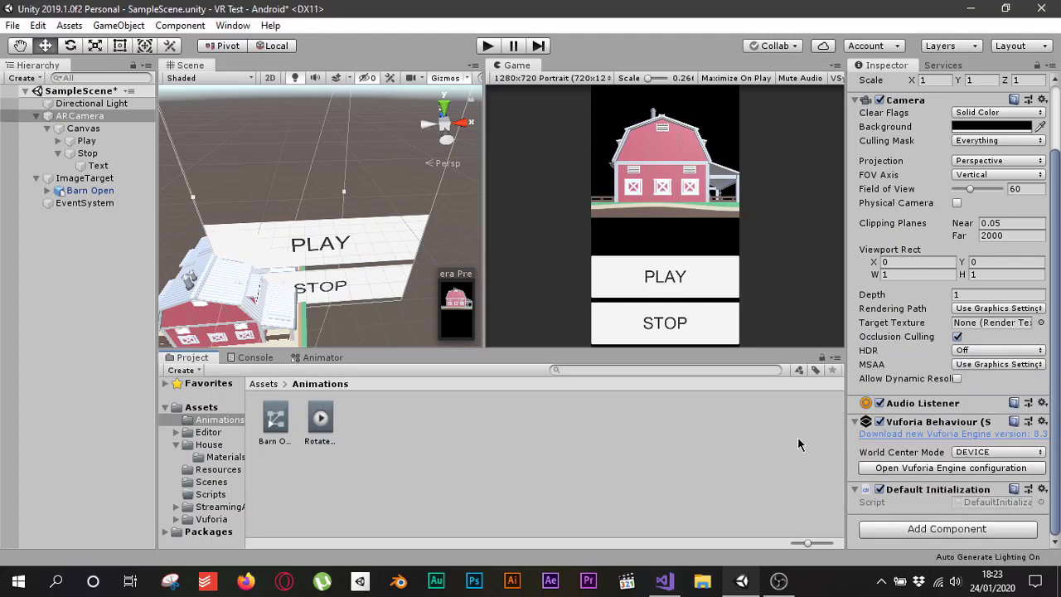
Create a new script named RotateHouse and add it as a component to ARCamera.
left_click(936, 530)
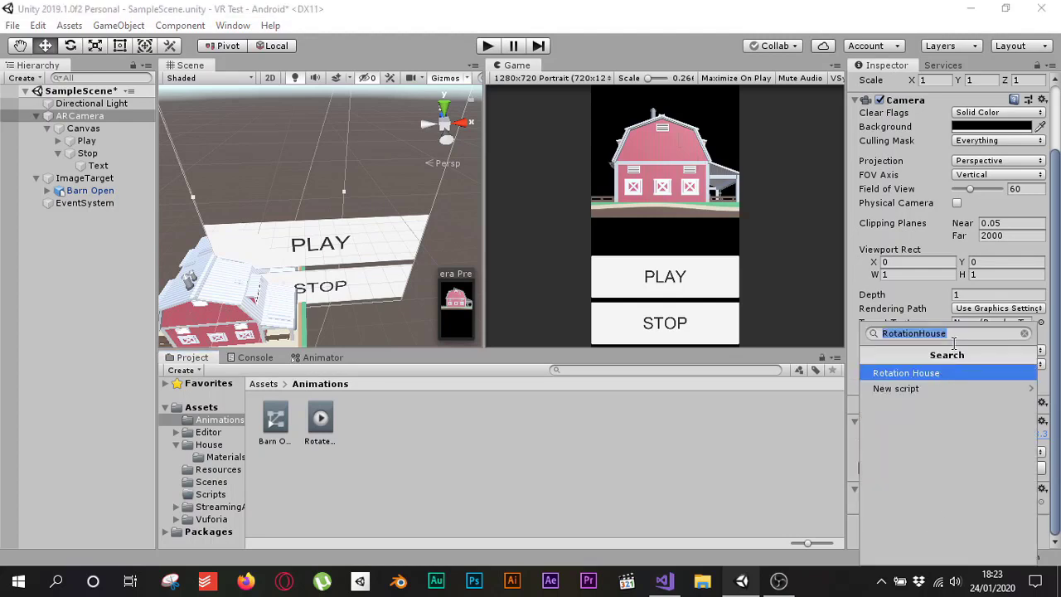
key("BackSpace")
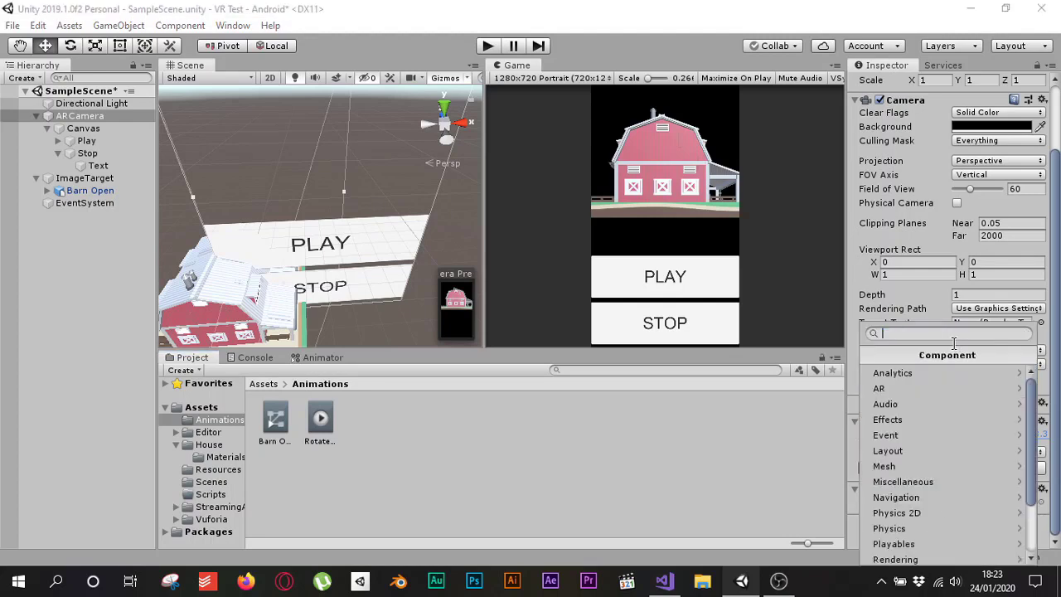
type("R")
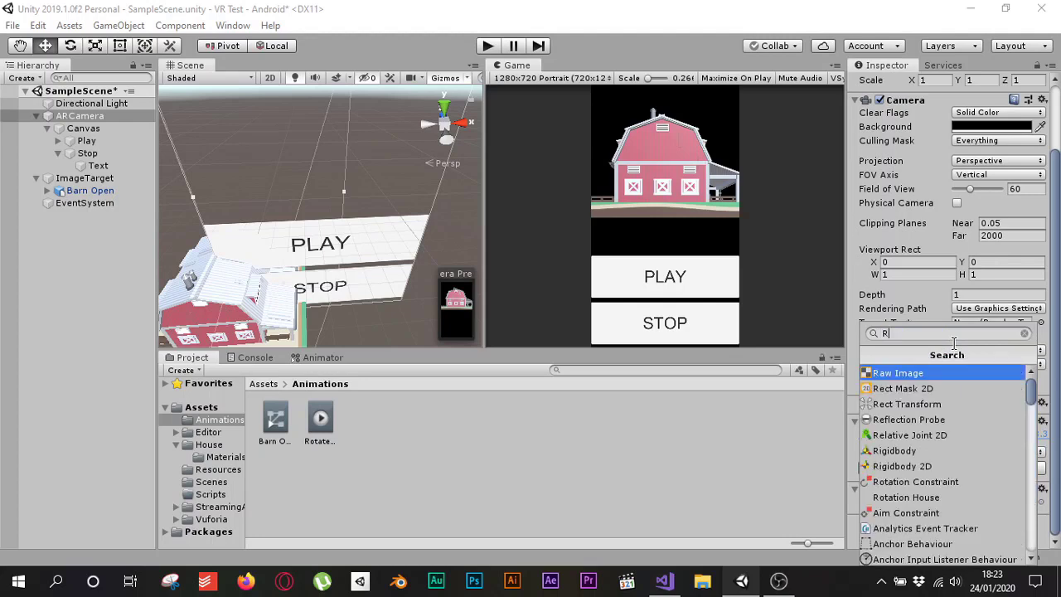
key("BackSpace")
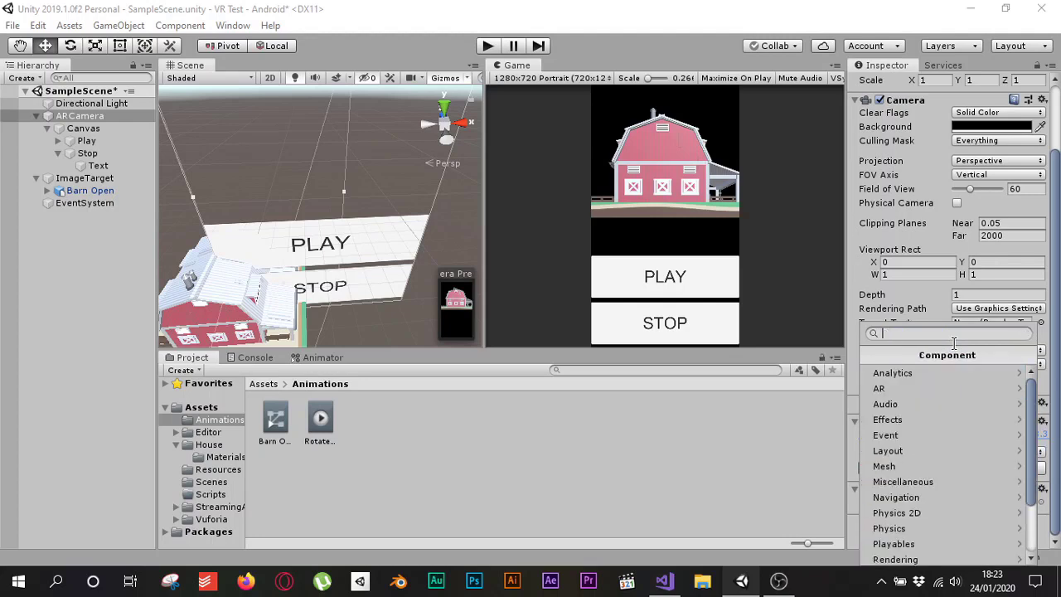
type("R")
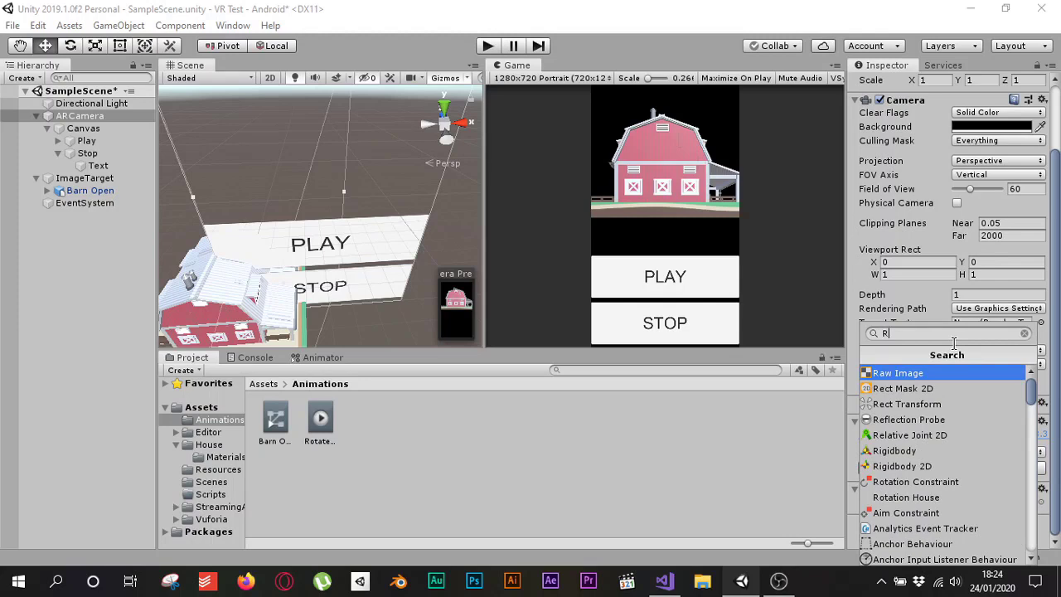
type("ota")
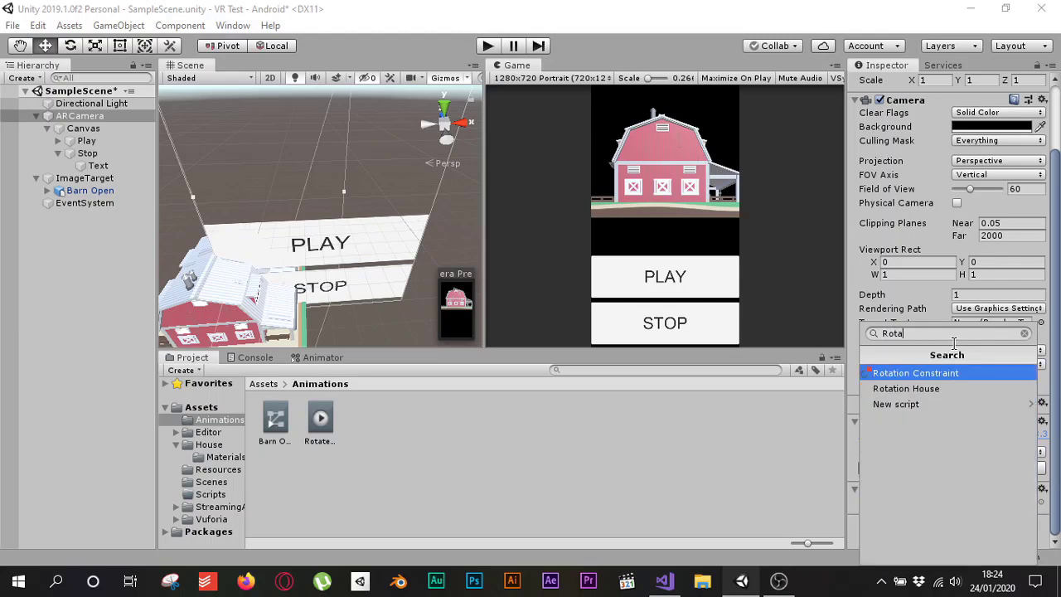
type("teHouse")
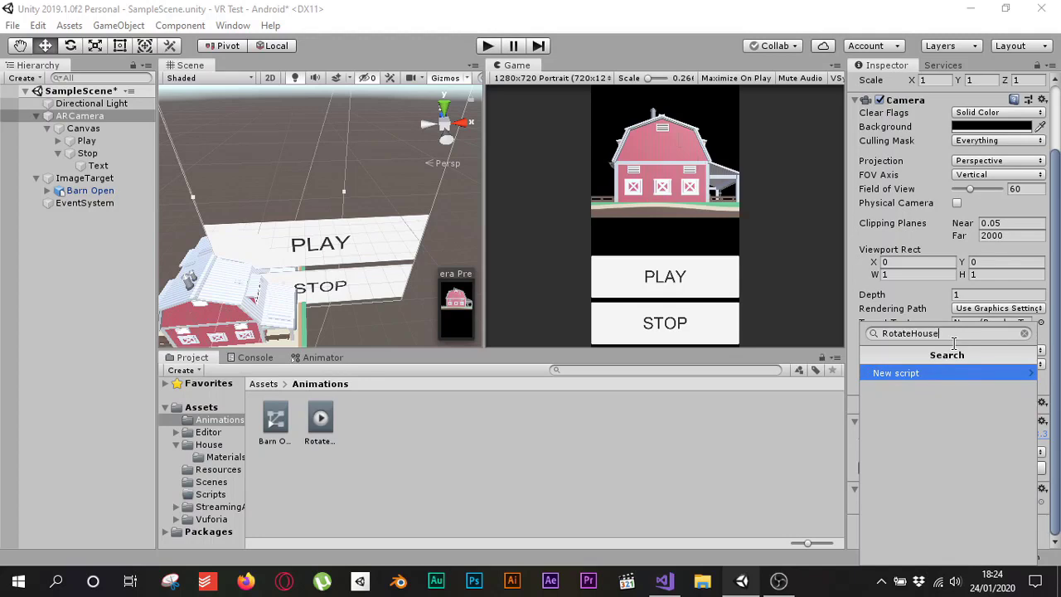
left_click(903, 374)
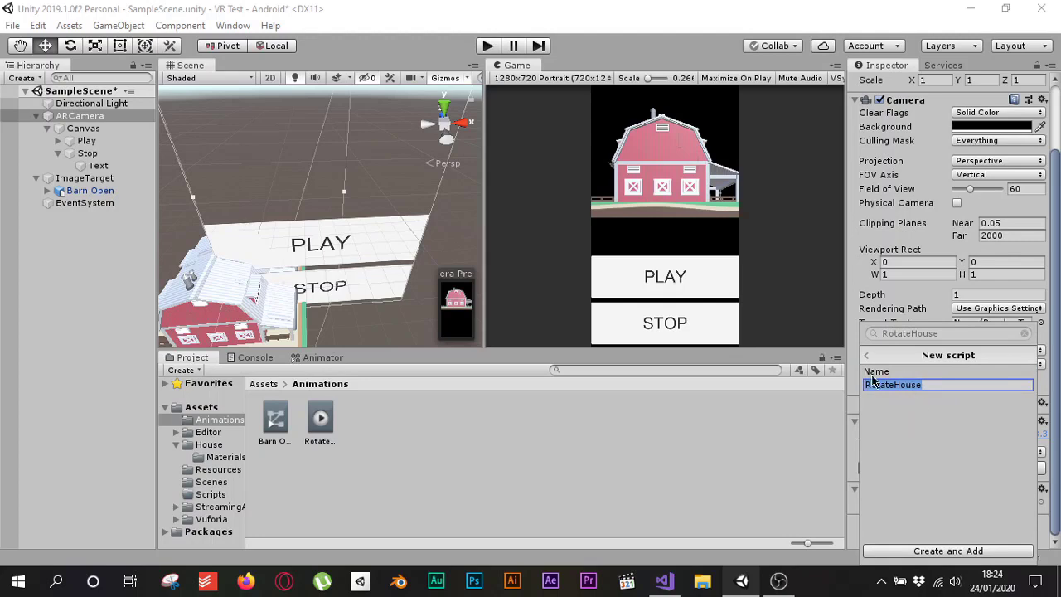
left_click(947, 551)
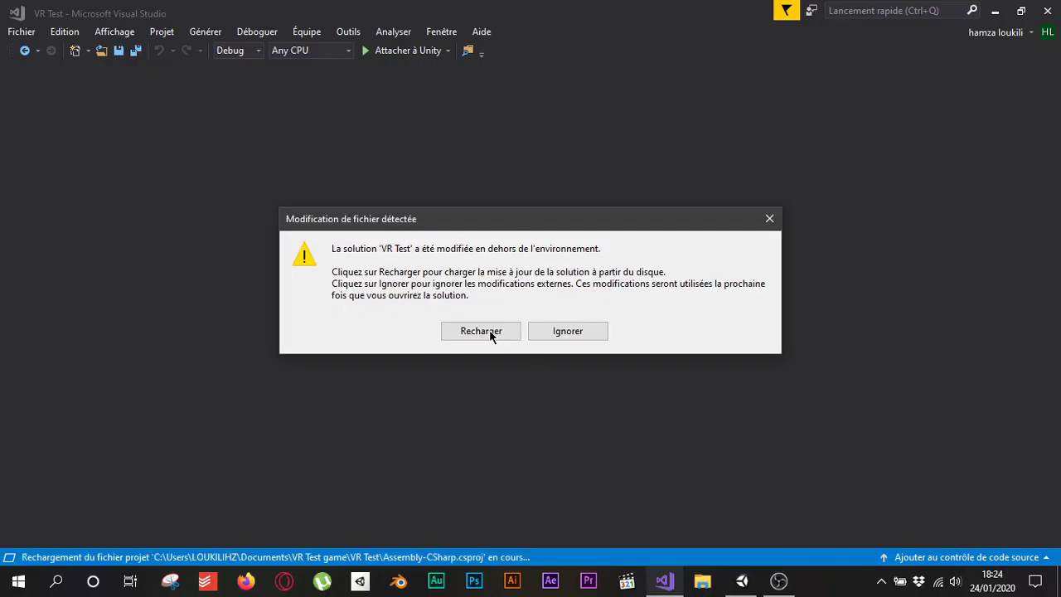
Ignore the external changes to the VR Test solution, switch back to Unity and check ARCamera's script components.
left_click(560, 335)
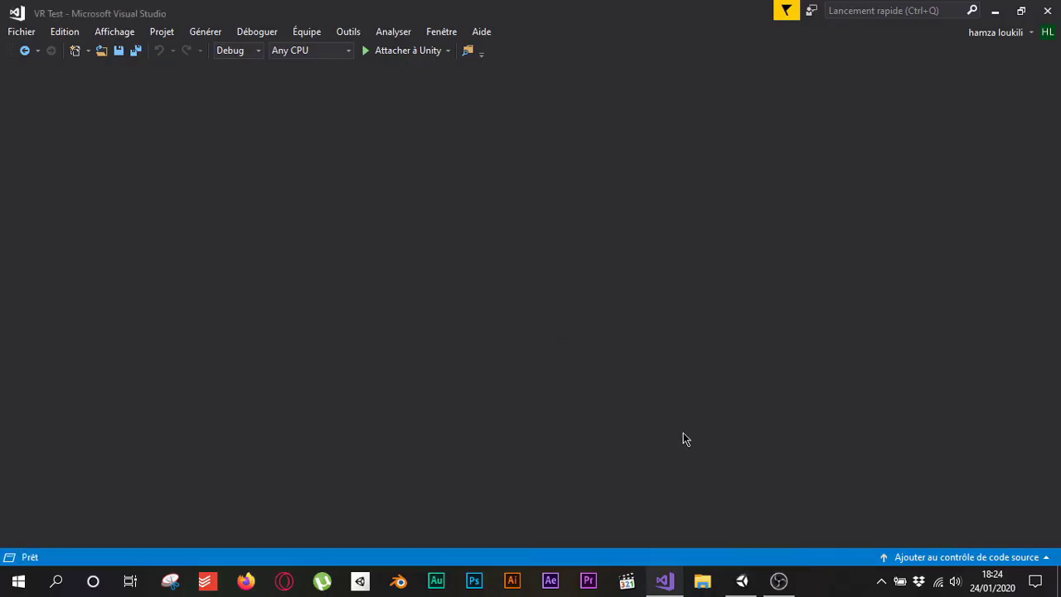
left_click(742, 580)
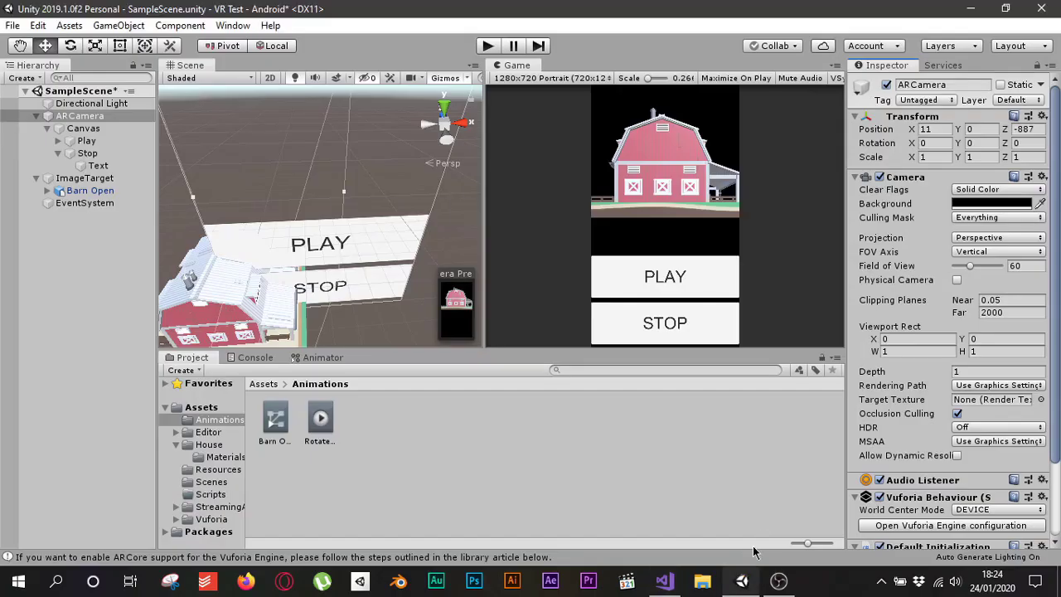
scroll(984, 445, "down", 3)
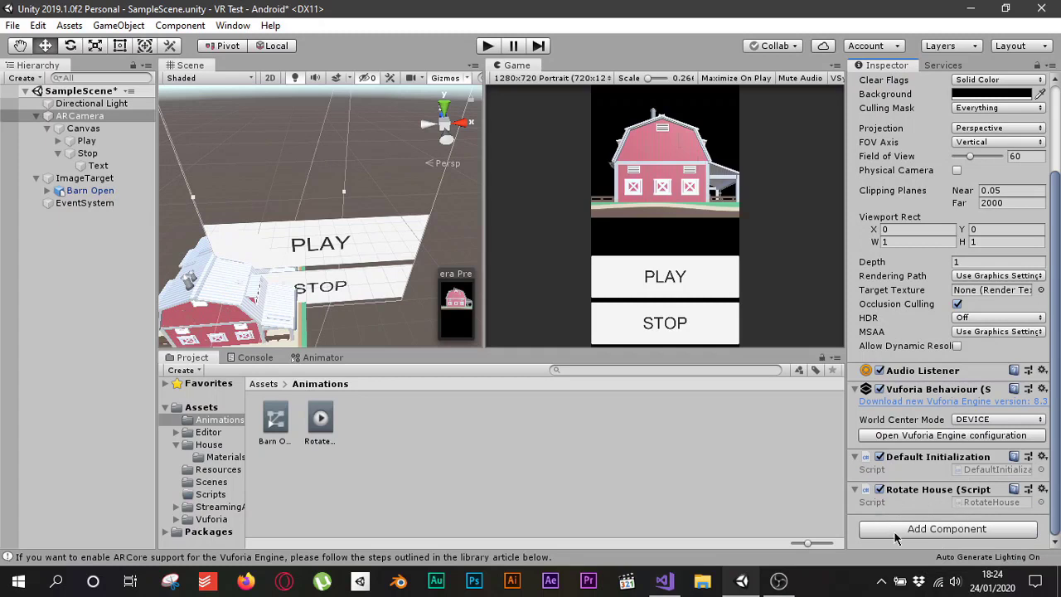
Move the RotateHouse script from the Assets root into the Scripts folder.
left_click(263, 384)
left_click(616, 492)
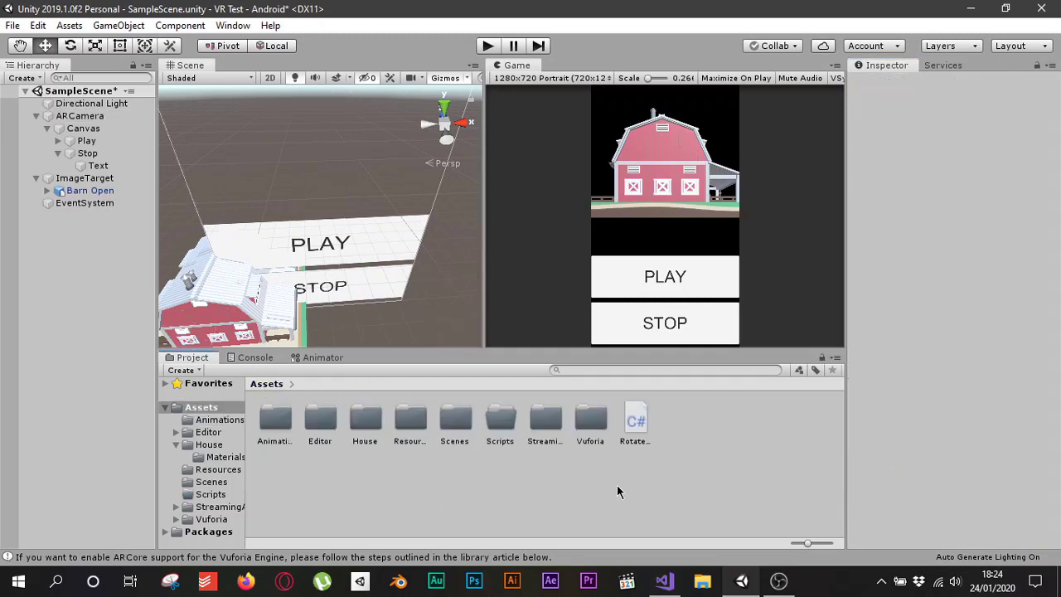
left_click(636, 423)
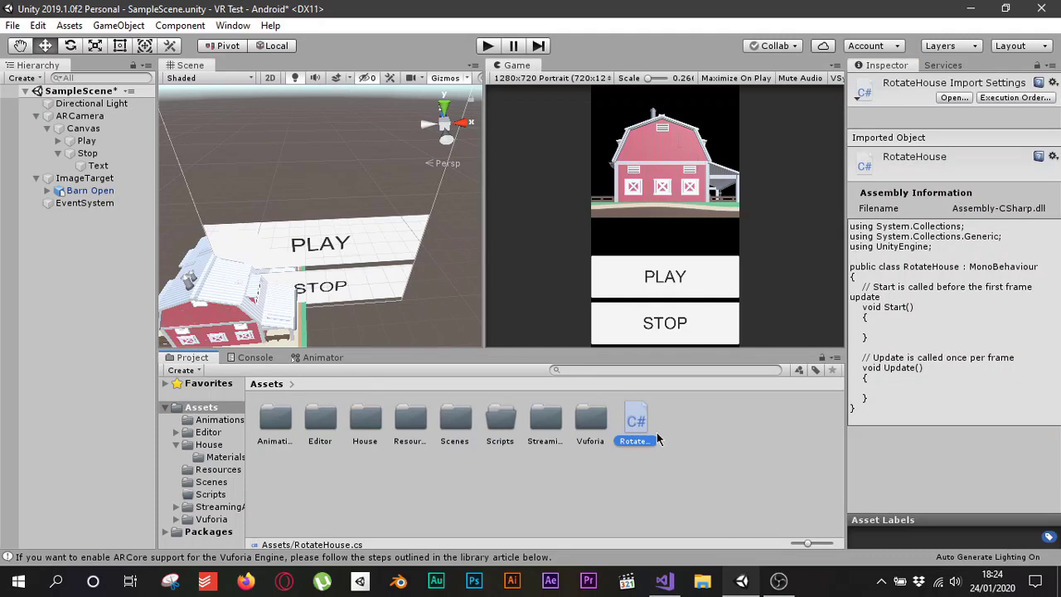
left_click_drag(636, 428, 510, 471)
left_click_drag(499, 429, 499, 423)
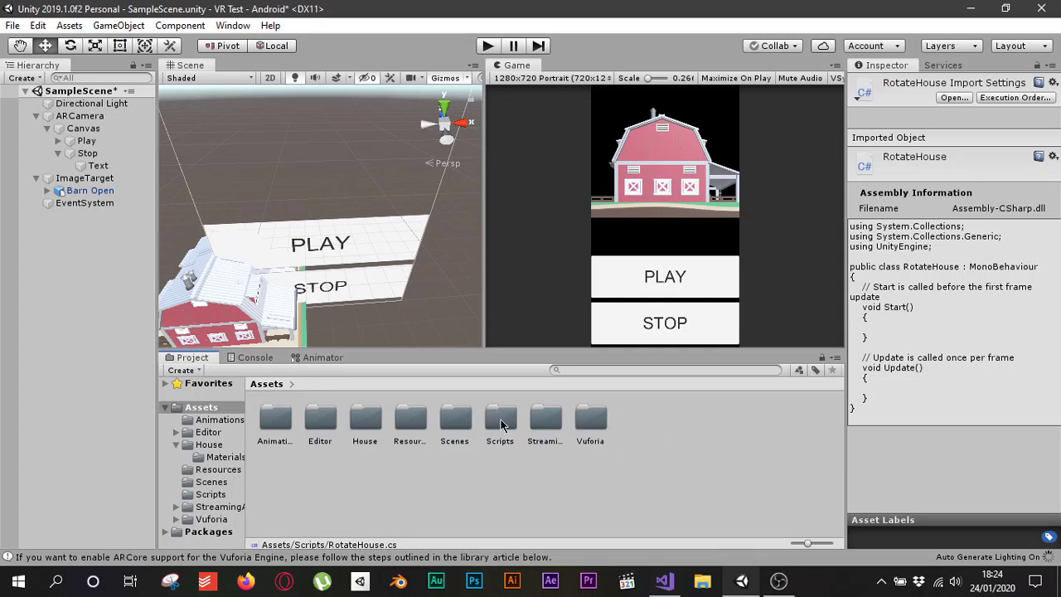
Open the RotateHouse script from the Scripts folder in Visual Studio for editing.
double_click(500, 424)
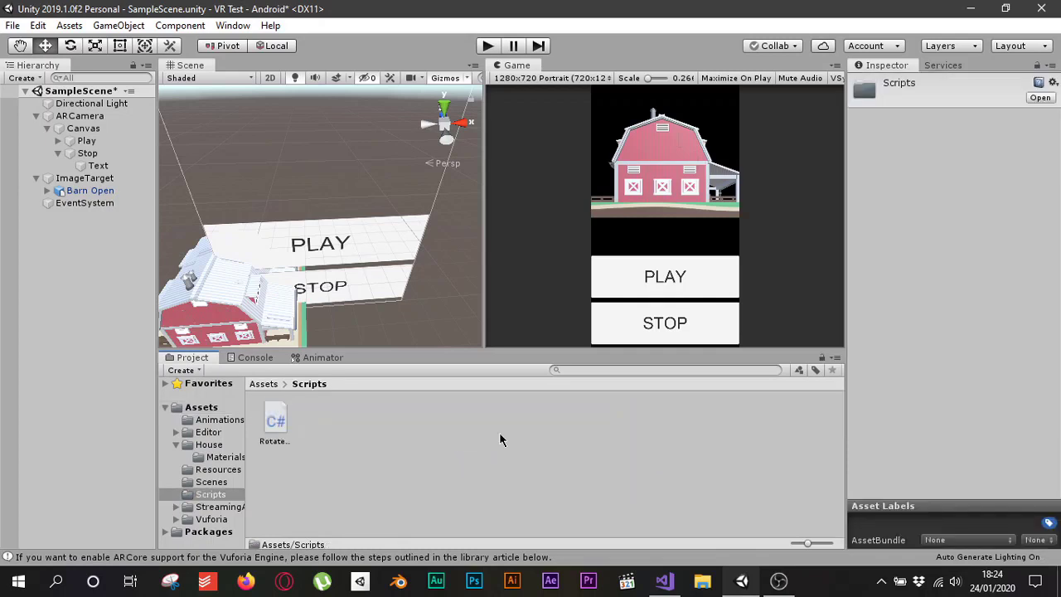
left_click(275, 422)
double_click(275, 422)
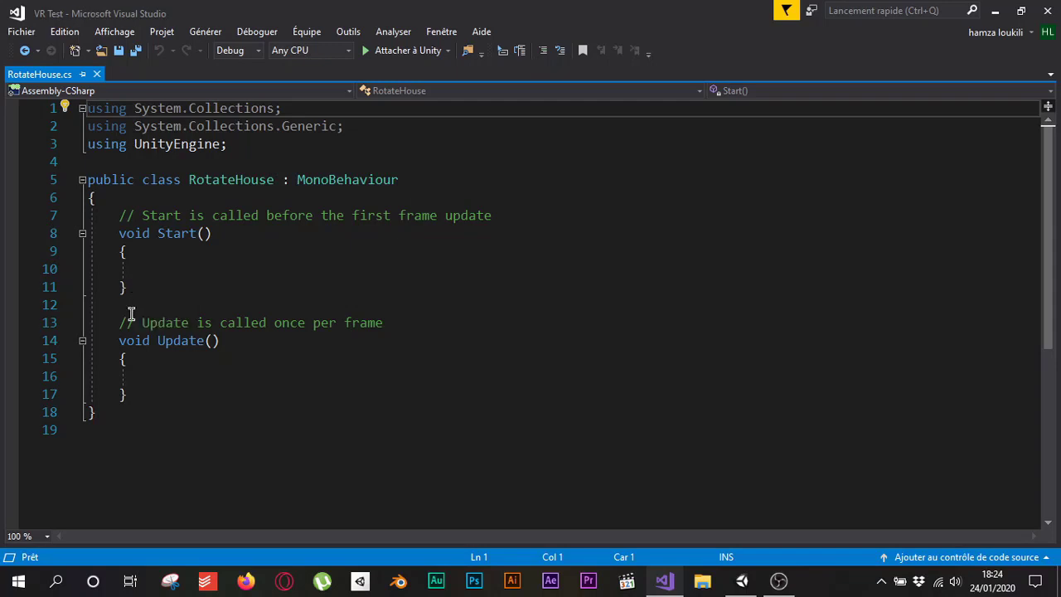
scroll(142, 303, "down", 3)
scroll(141, 305, "up", 3)
Declare a public Animator field named myRotate at the start of the RotateHouse class, above the Start comment.
left_click(119, 216)
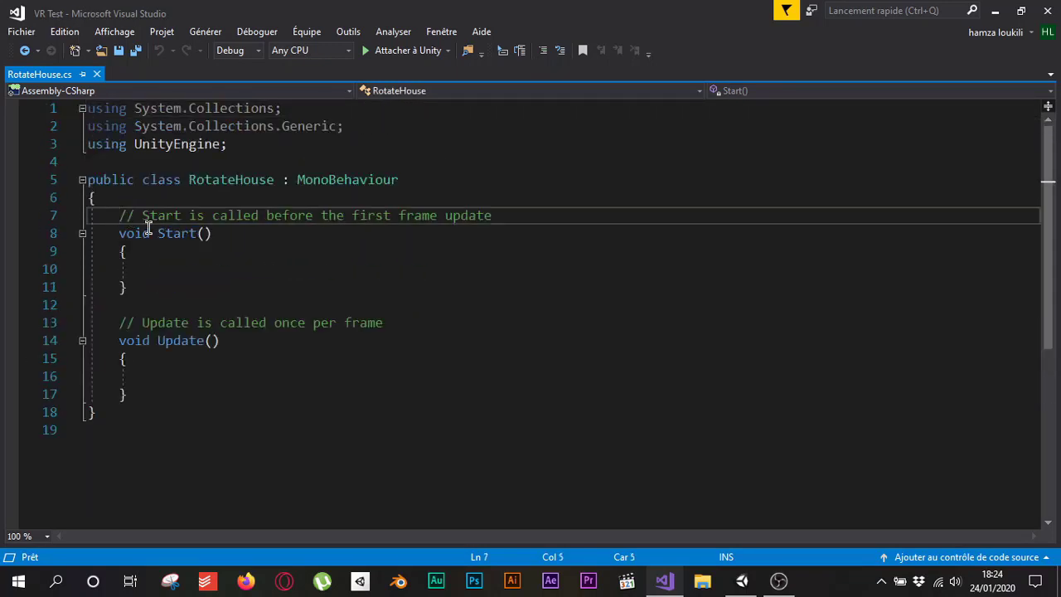
key("Return")
key("Return")
key("Up")
key("Up")
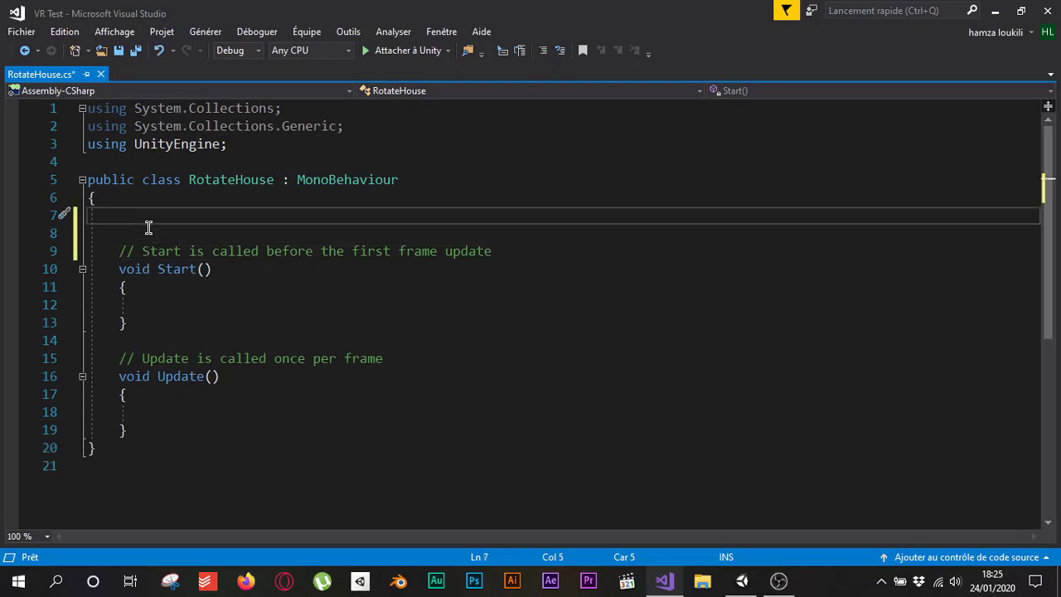
type("public ")
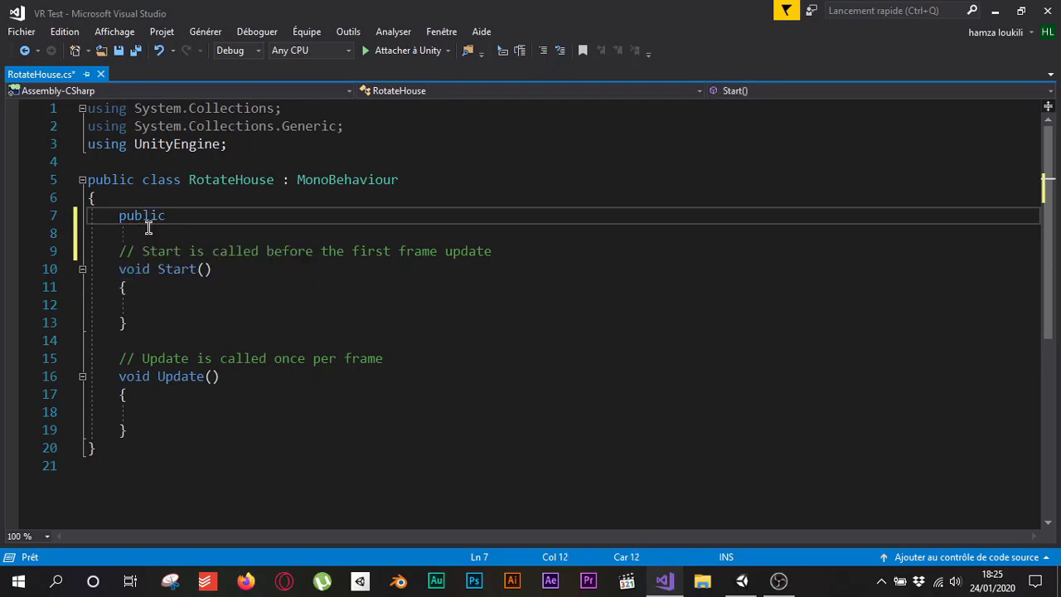
type("Ani")
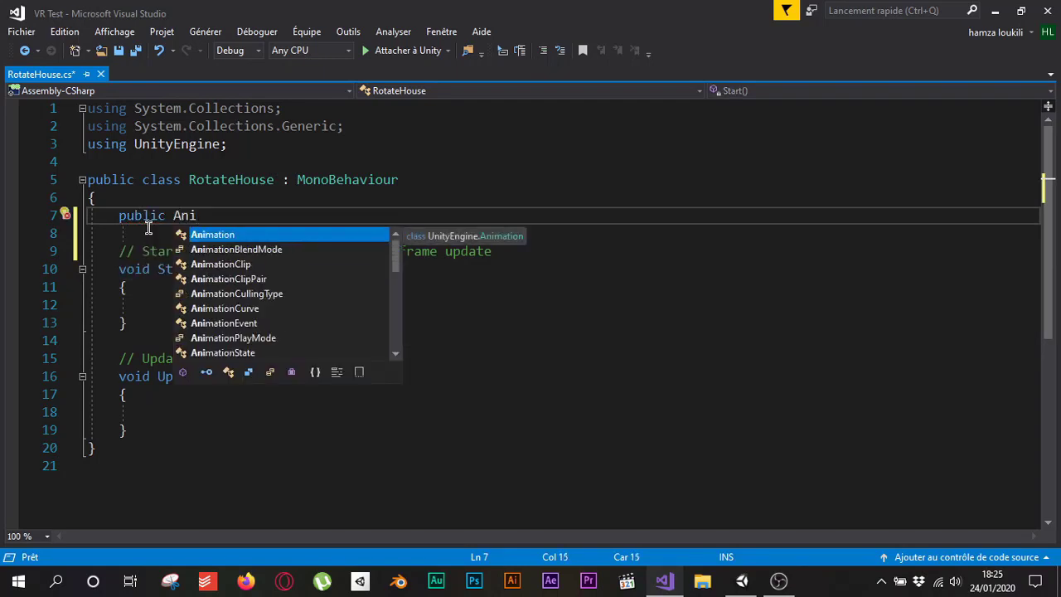
type("ma")
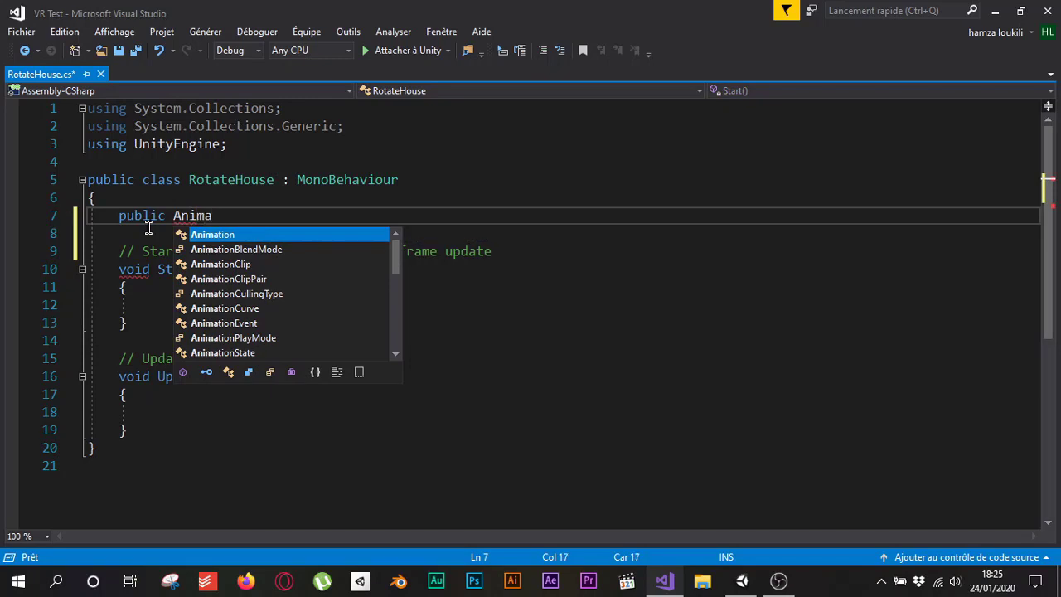
type("to")
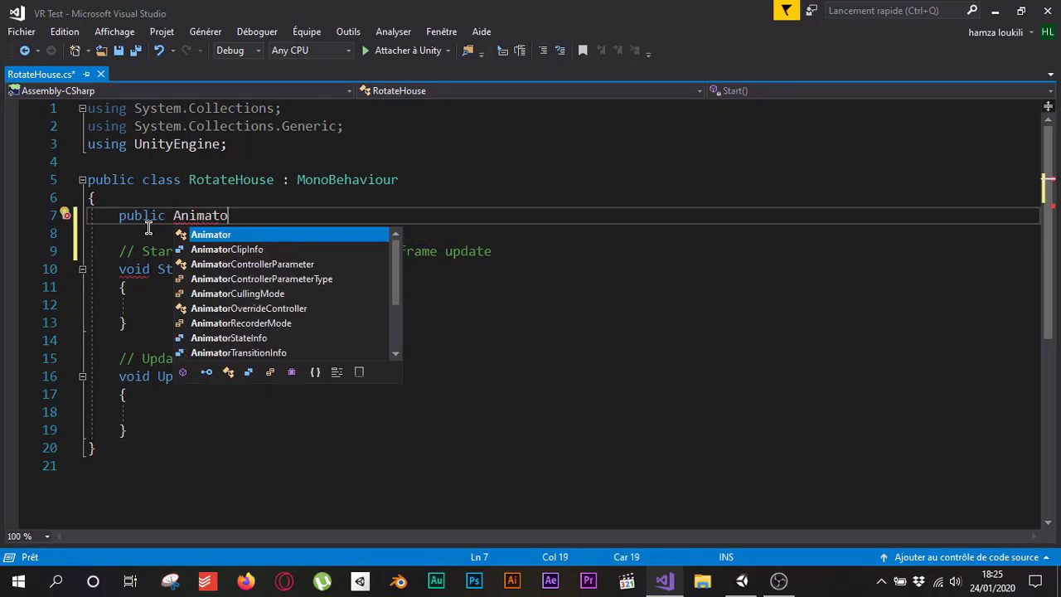
type("r ")
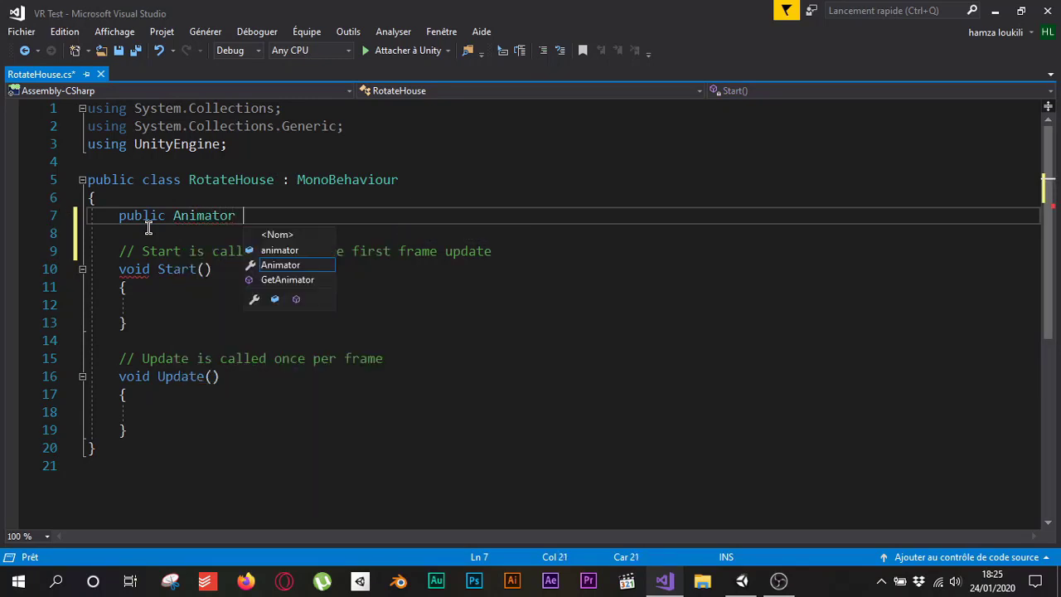
type("my")
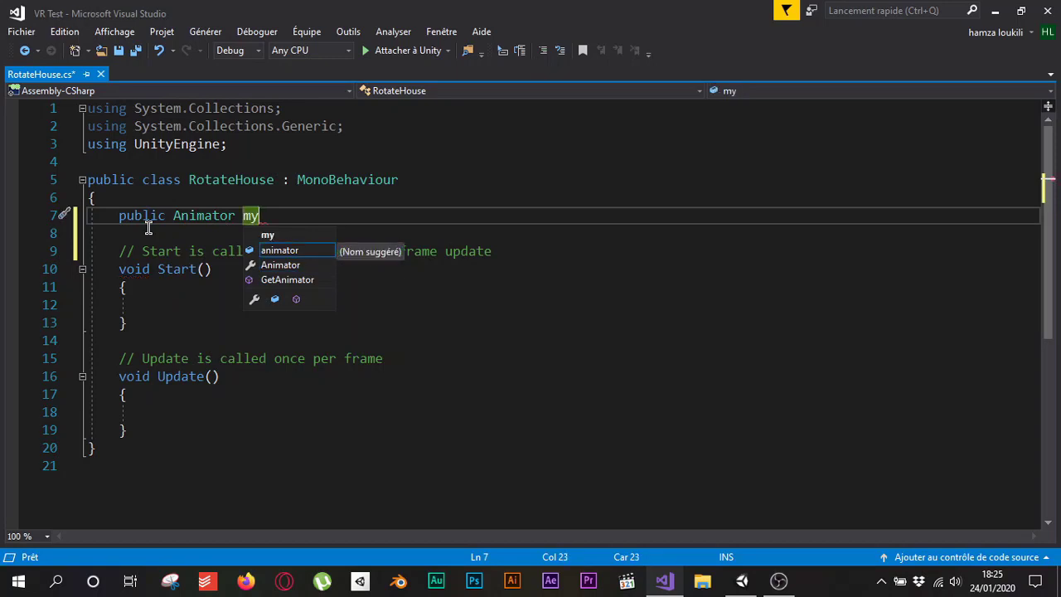
type("Rota")
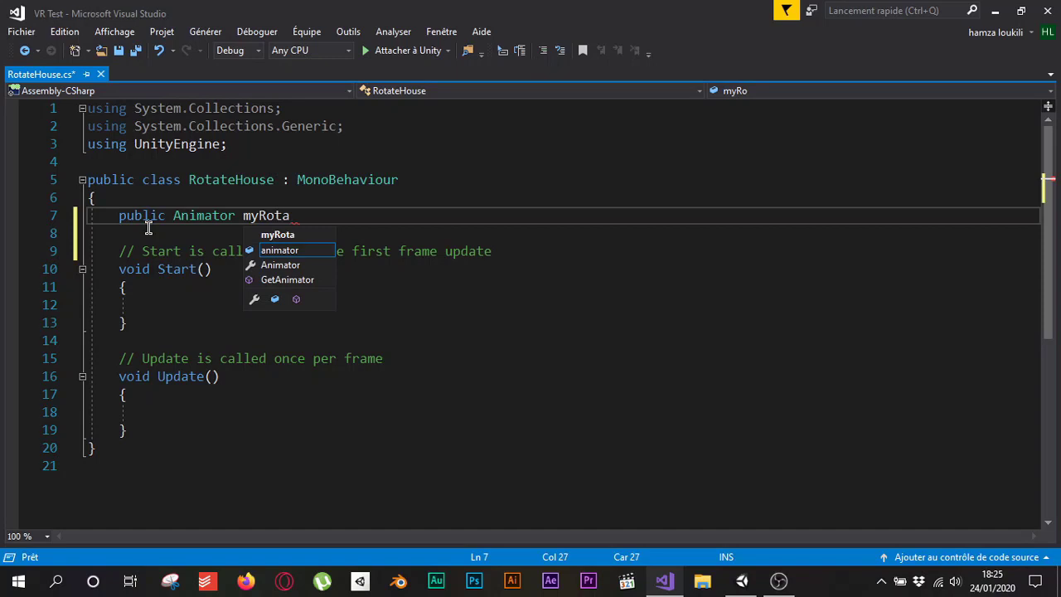
type("te;")
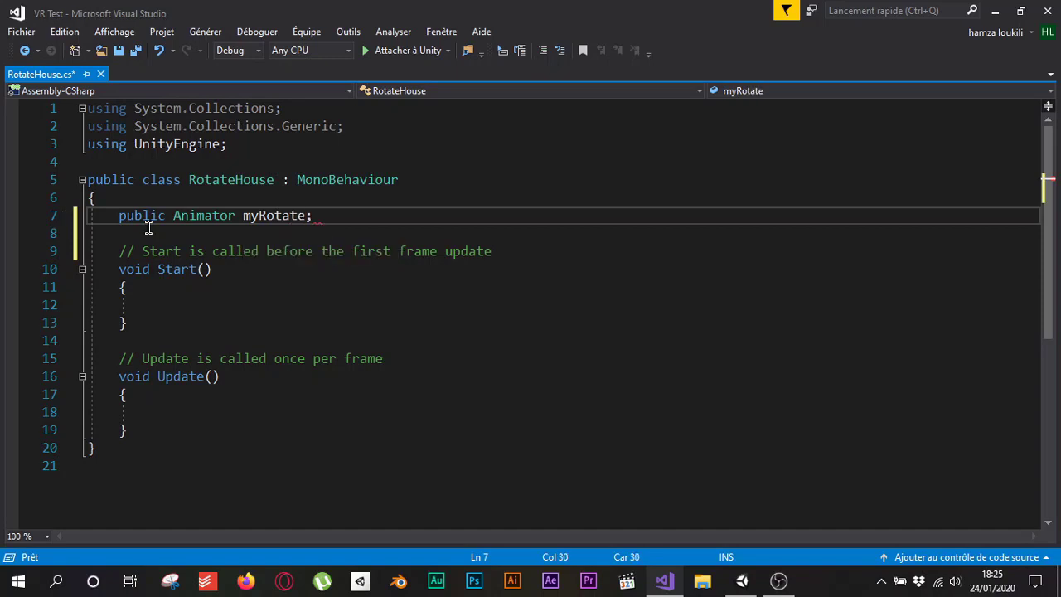
Add an empty public void PlayRotate() method with braces below the Update method.
scroll(317, 218, "down", 1)
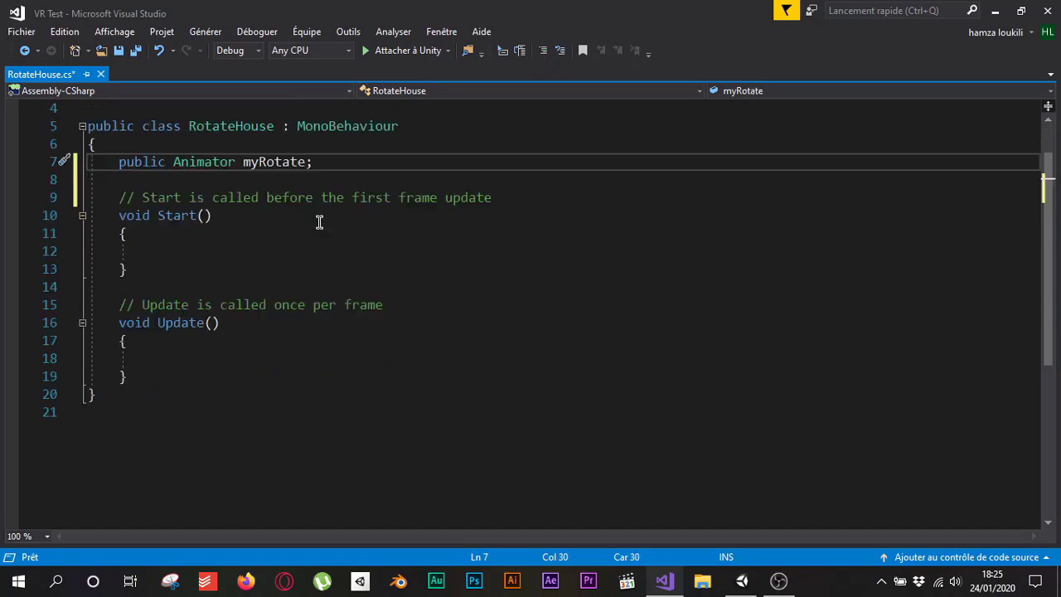
left_click(165, 375)
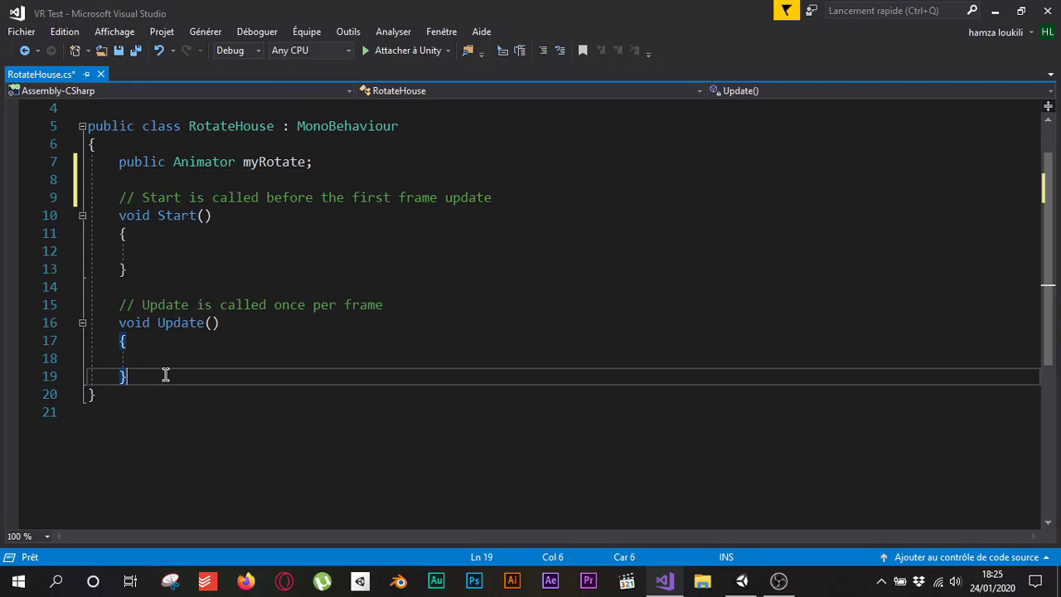
key("Return")
key("Return")
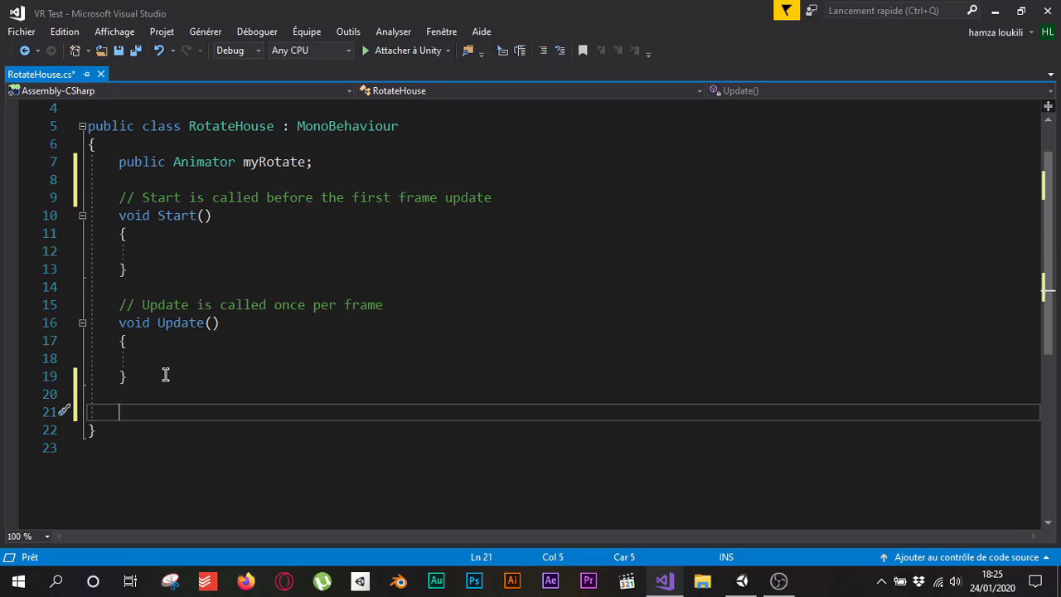
type("public ")
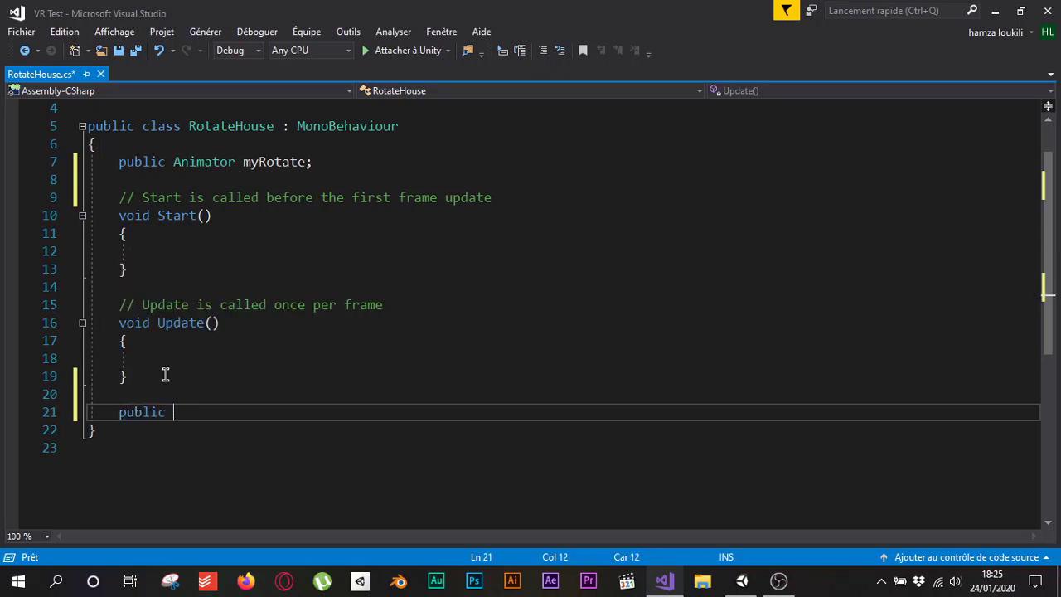
type("void My")
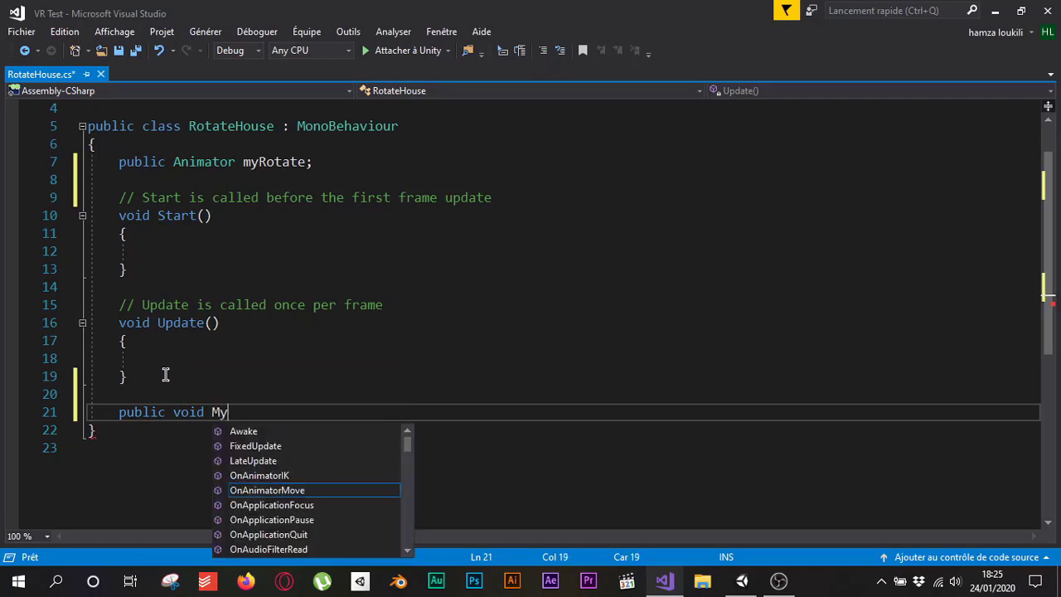
key("BackSpace")
key("BackSpace")
type("Play")
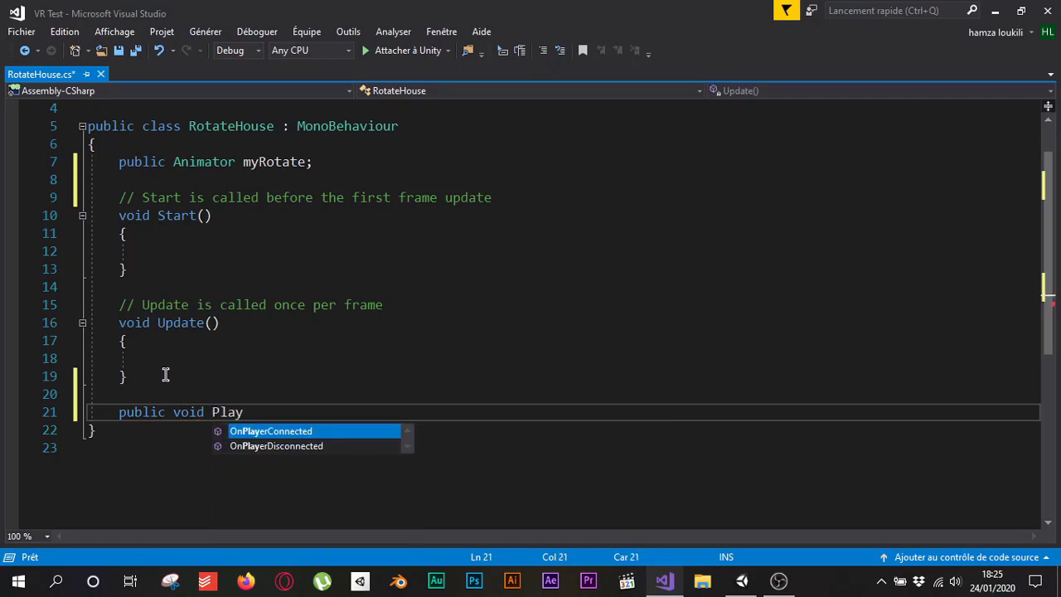
type("Rotate")
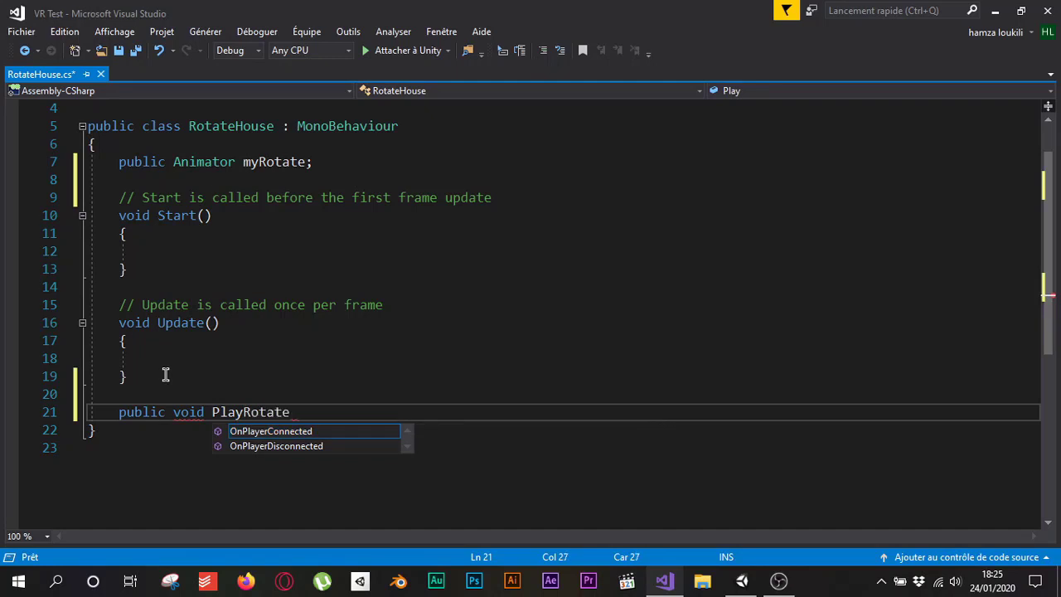
type("()")
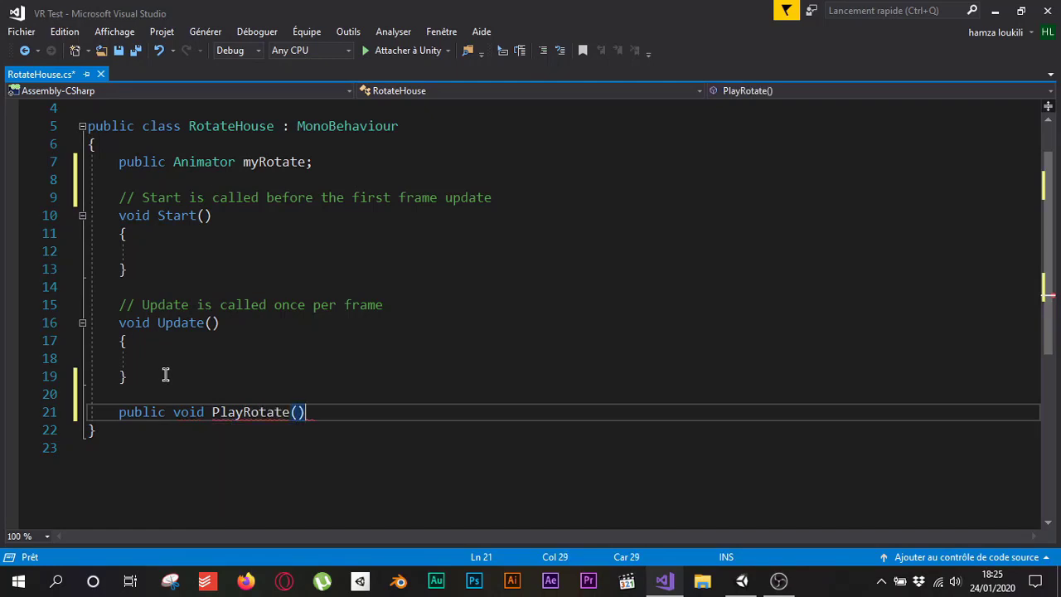
type(" {")
key("Return")
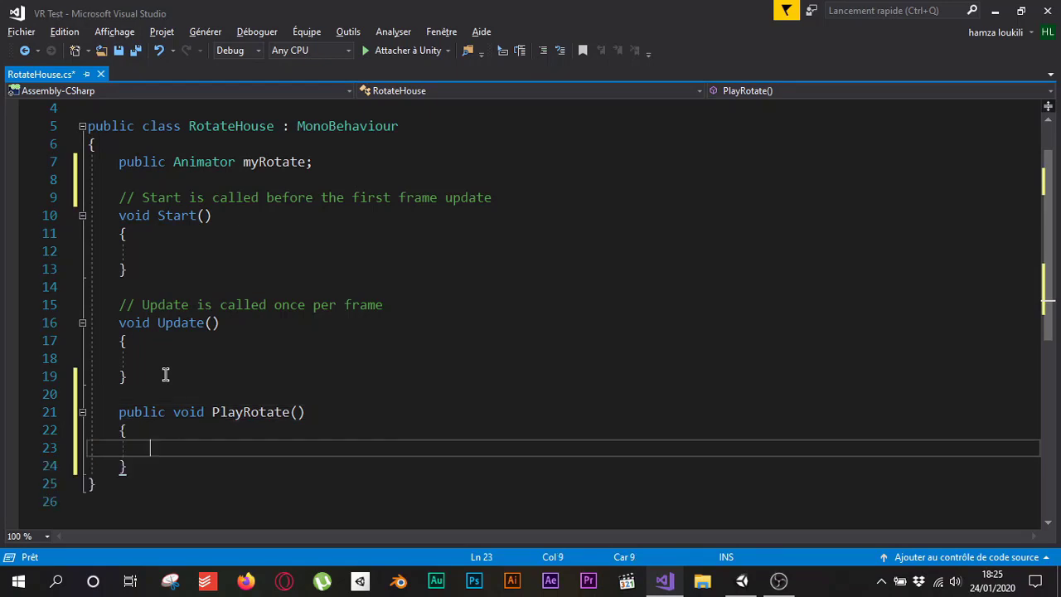
Begin a myRotate.Play("") call with an empty string argument inside the PlayRotate method.
type("my")
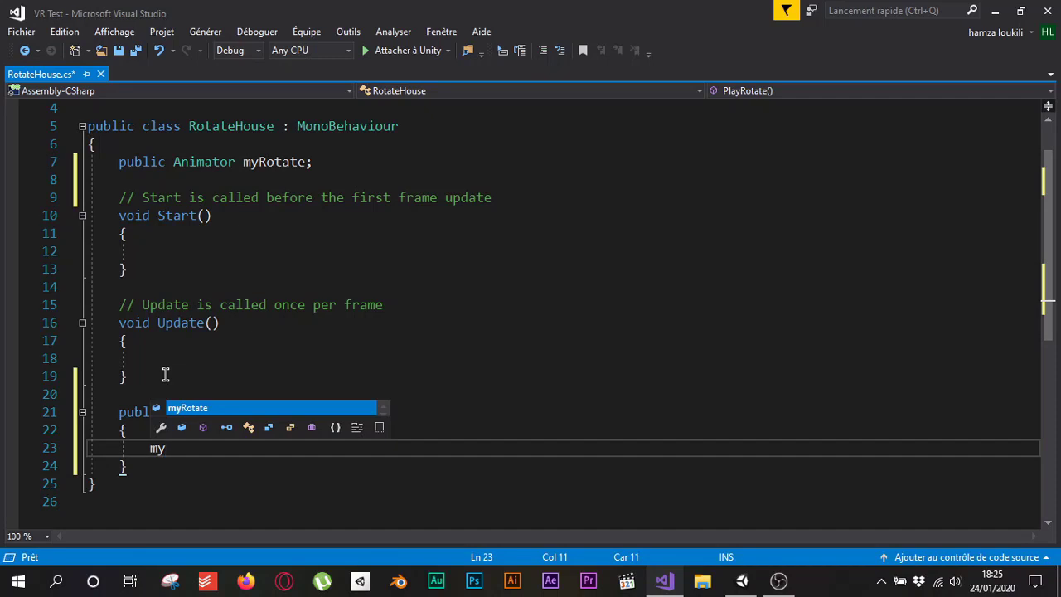
key("Tab")
type(".P")
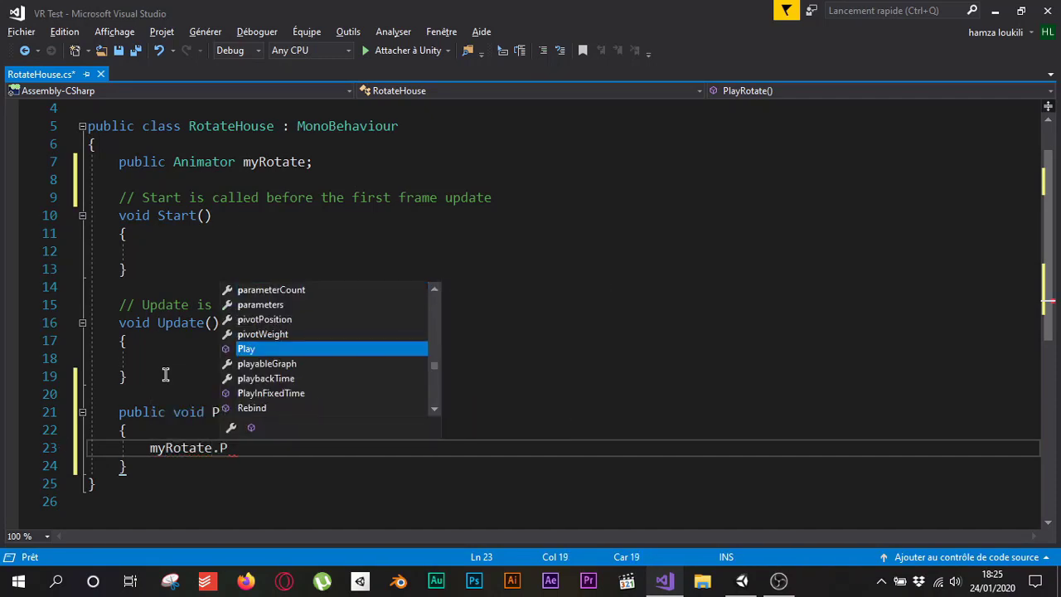
key("Tab")
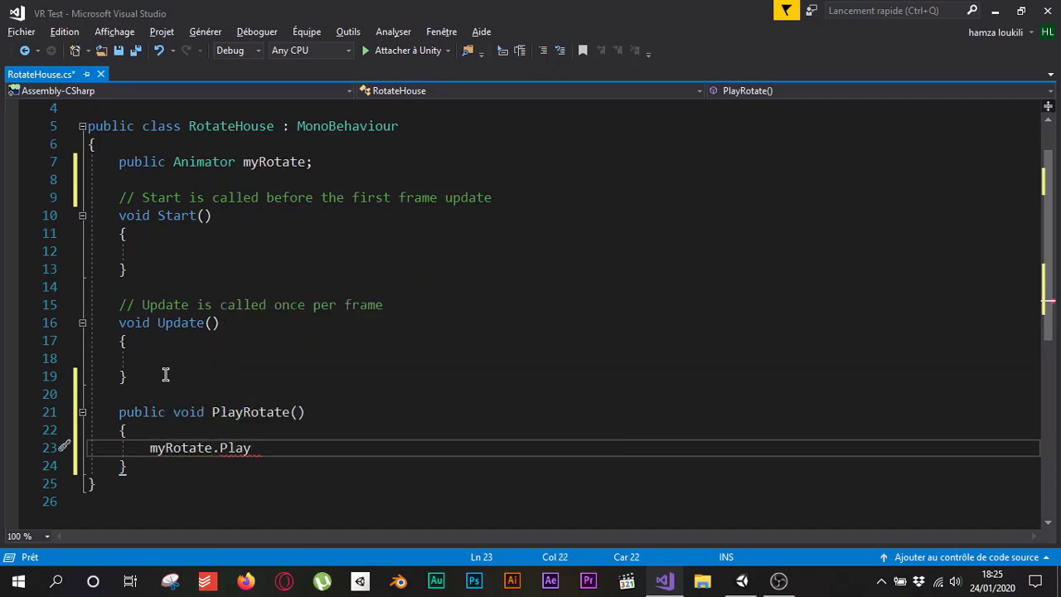
type("(\"")
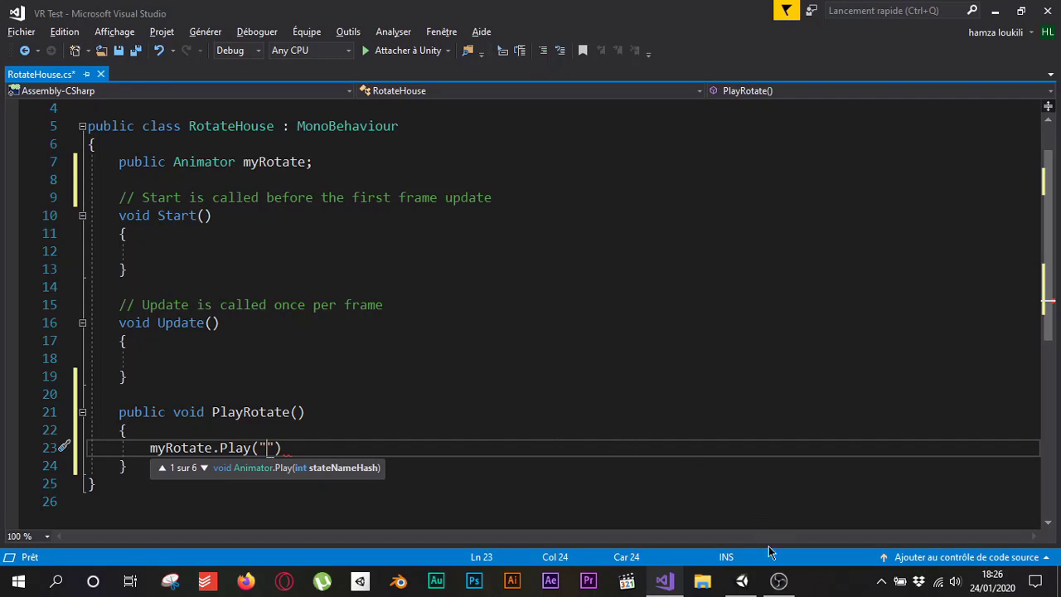
Switch to Unity and copy the name of the RotateAnim animation clip from the Animations folder.
left_click(743, 582)
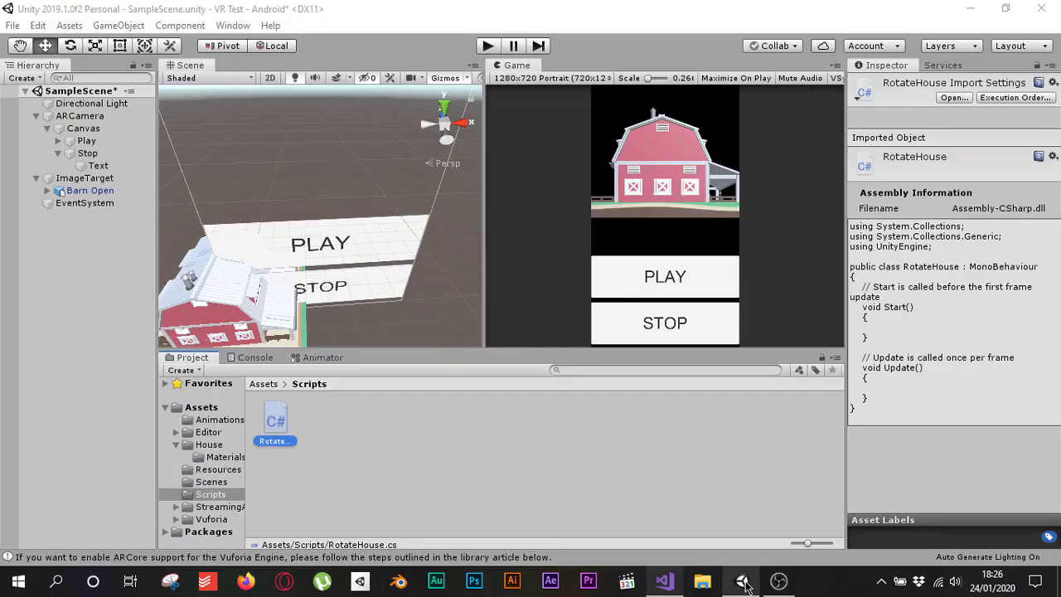
left_click(263, 384)
double_click(278, 424)
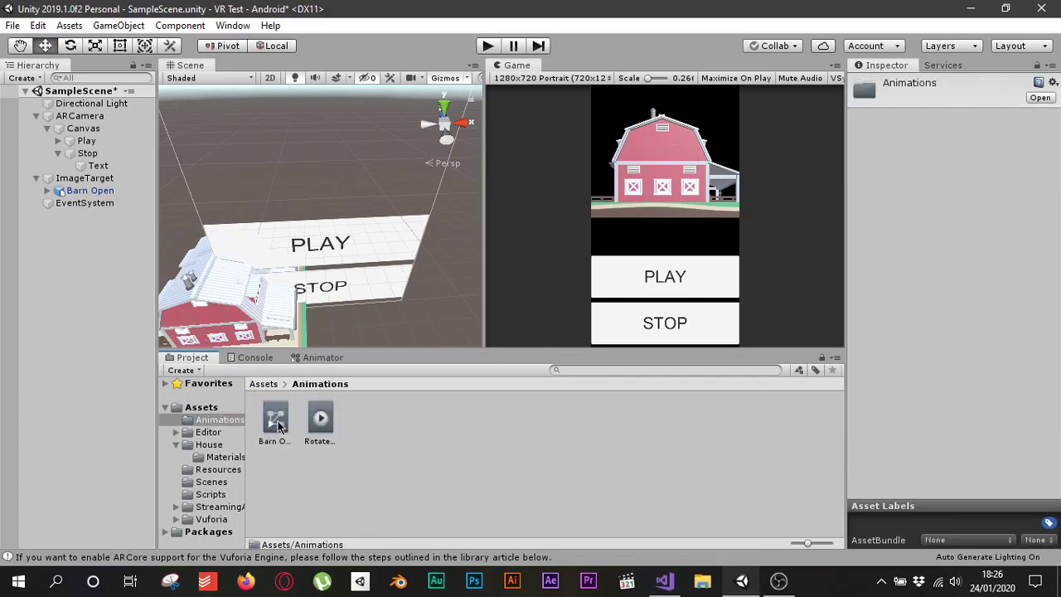
left_click(321, 432)
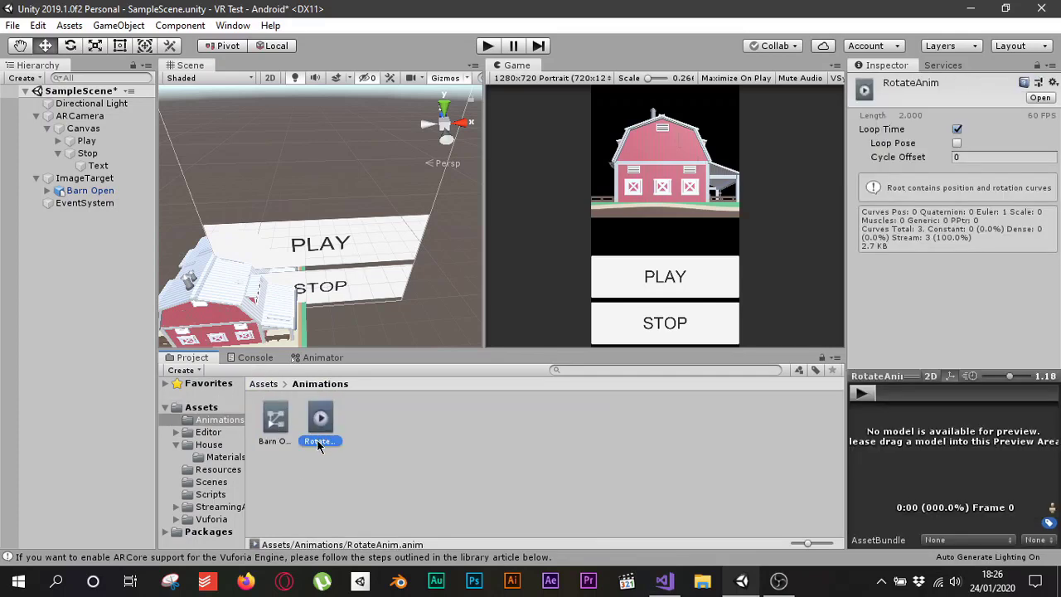
left_click(318, 441)
key("ctrl+c")
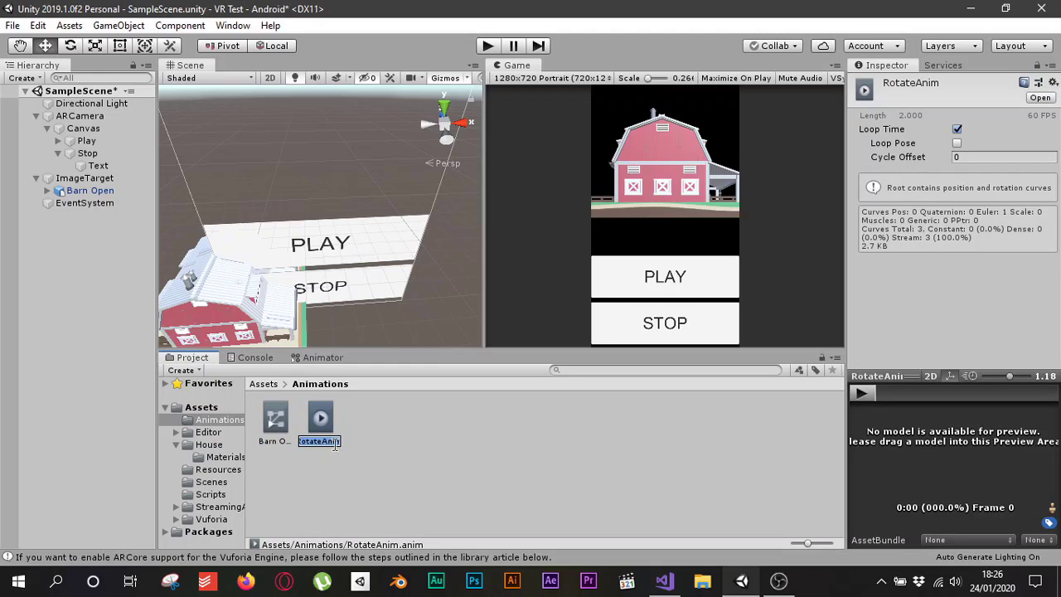
Return to Visual Studio and complete the statement as myRotate.Play("RotateAnim"); using the copied clip name.
left_click(664, 580)
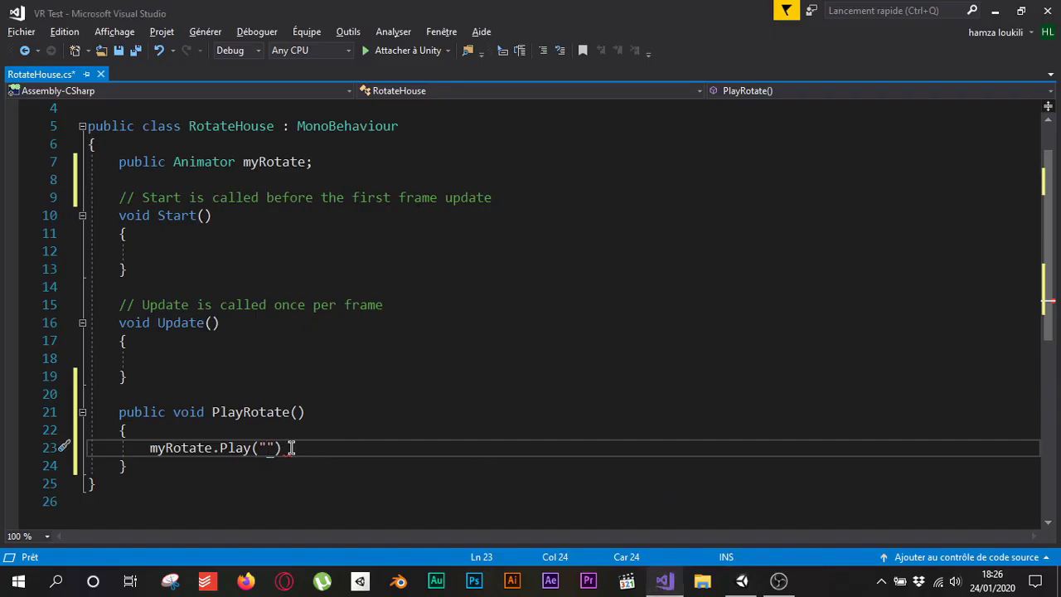
key("ctrl+v")
left_click(377, 447)
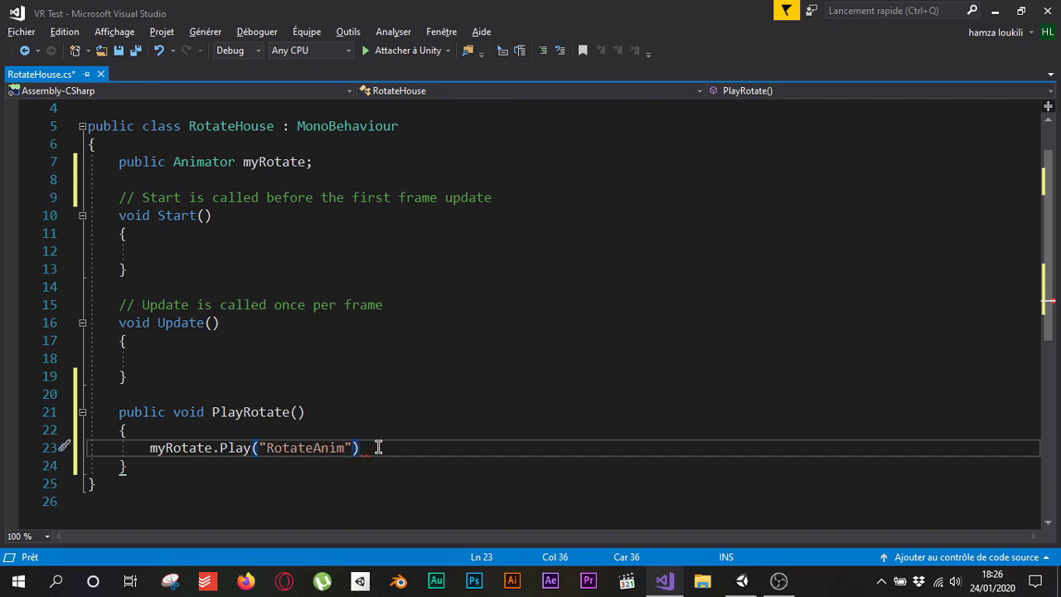
type(";")
Add an empty public void StopRotate() method with braces below the PlayRotate method.
scroll(402, 456, "down", 2)
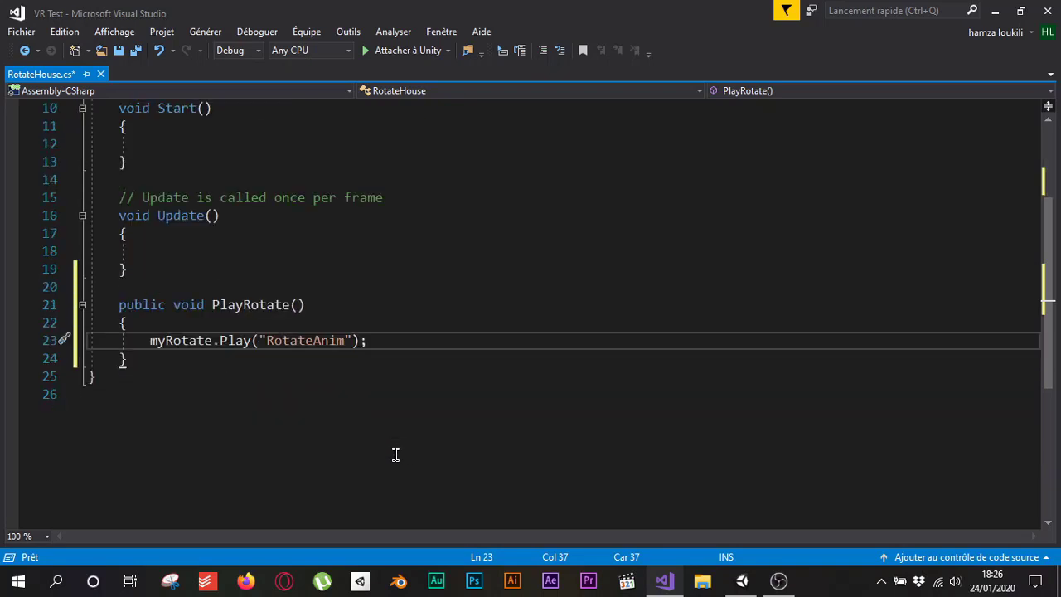
left_click(210, 363)
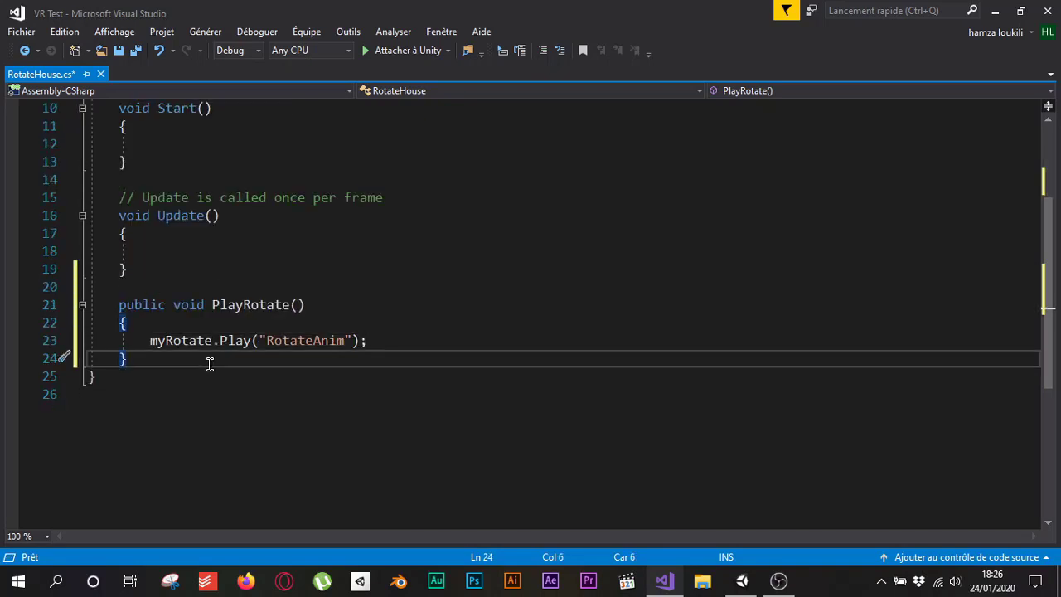
key("Return")
key("Return")
type("pu")
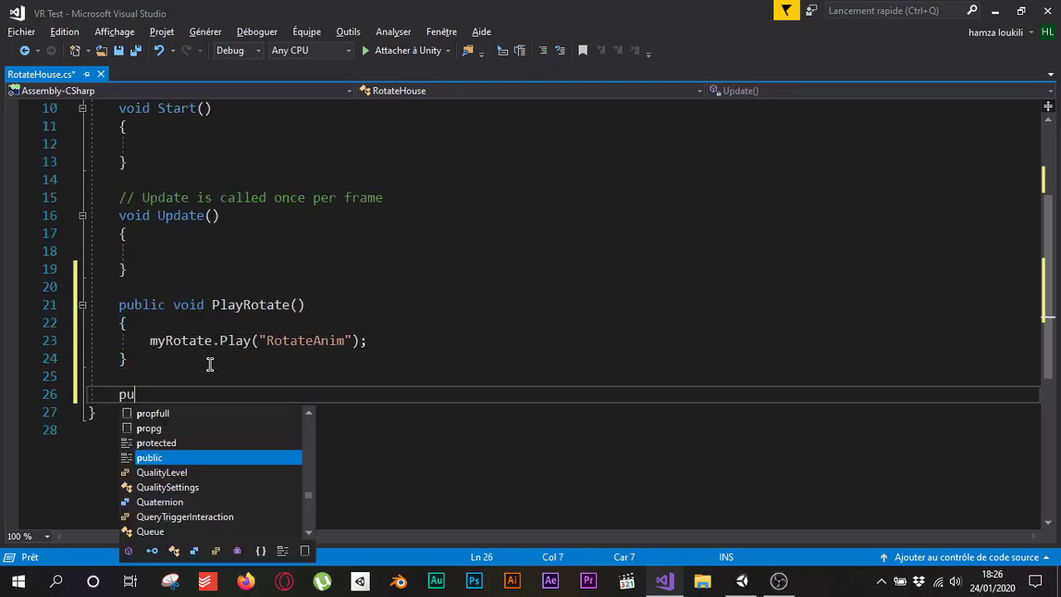
key("Tab")
type("voi")
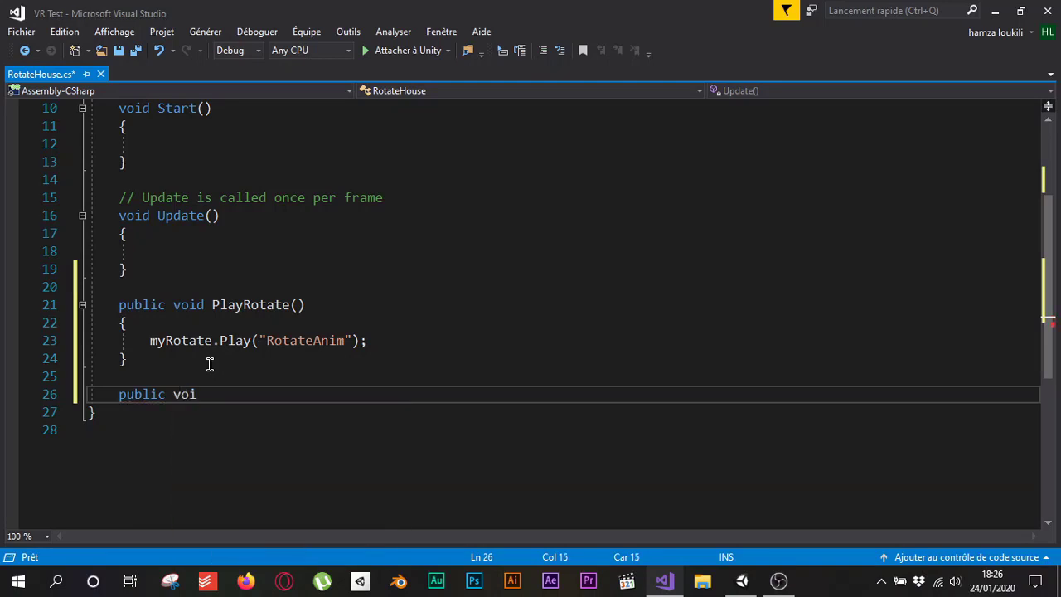
type("d StopR")
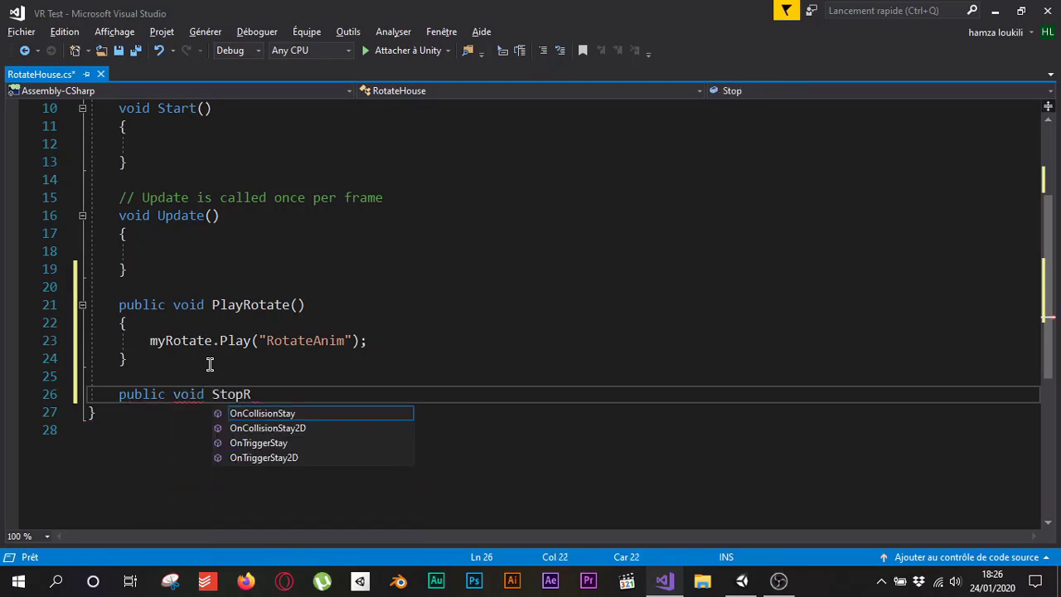
type("otate()")
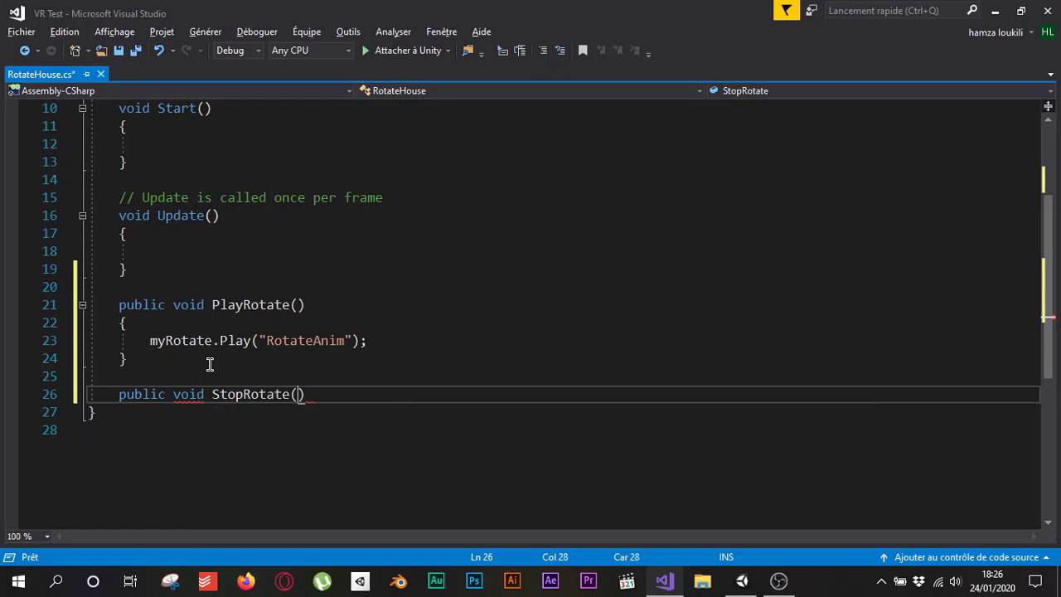
type(" {")
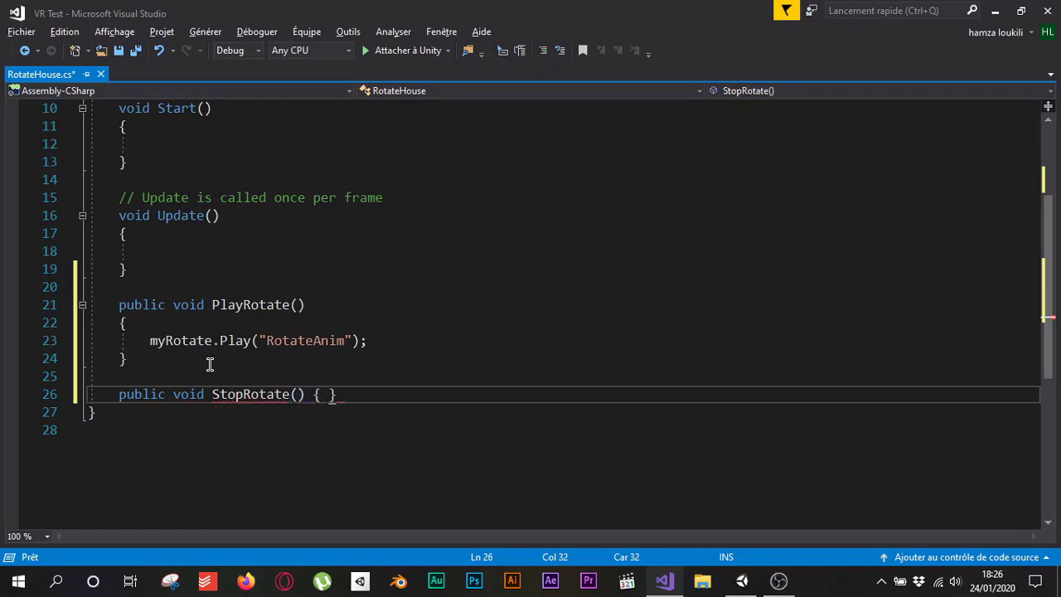
key("Return")
Write myRotate.Play("Idle"); inside the StopRotate method and save the RotateHouse script.
type("my")
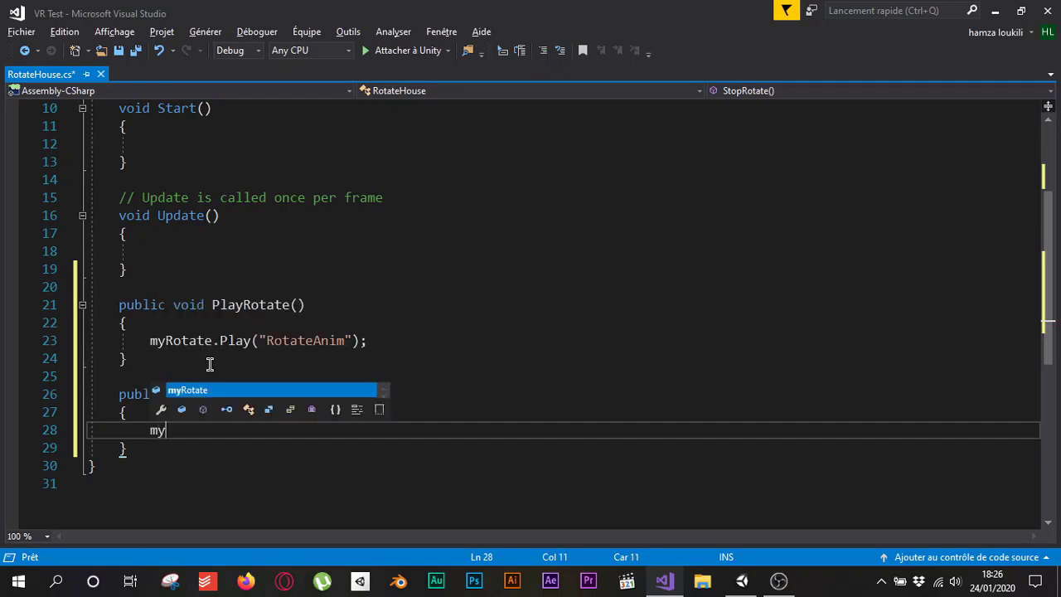
type("Rotate.P")
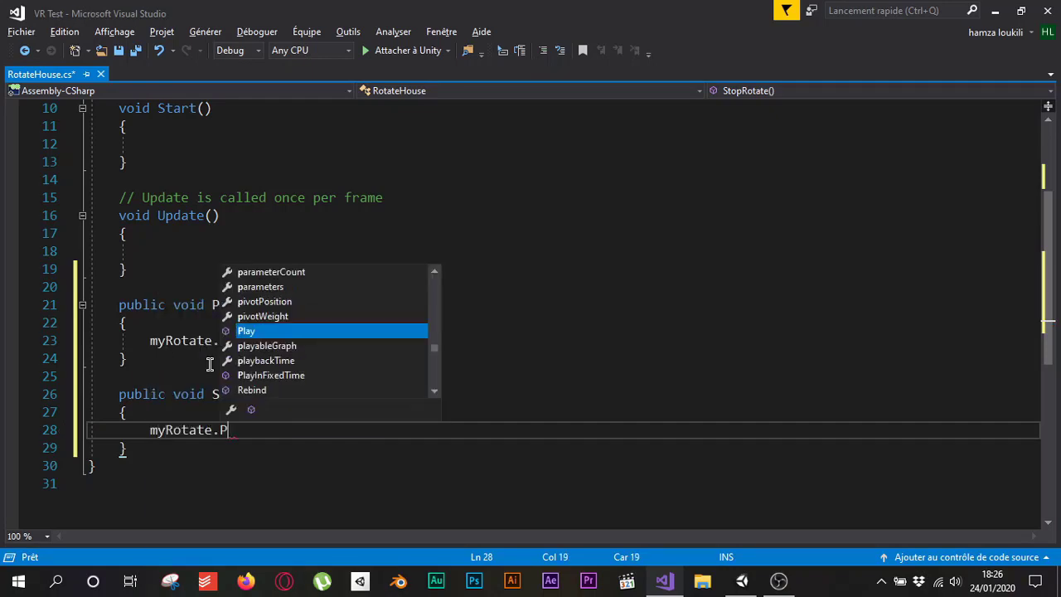
type("lay(")
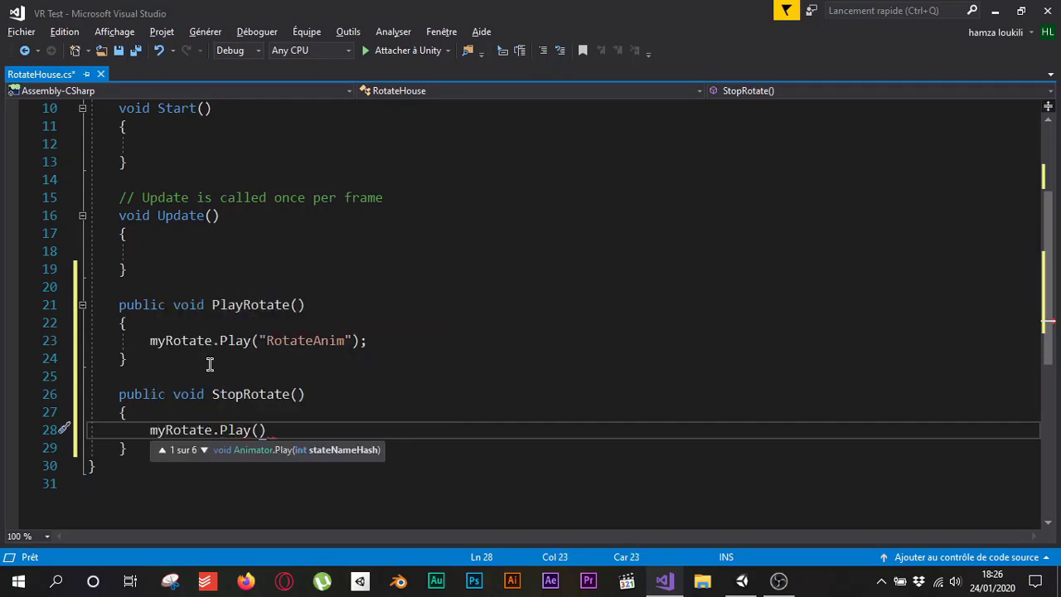
type("\"Ide")
key("BackSpace")
type("le\")")
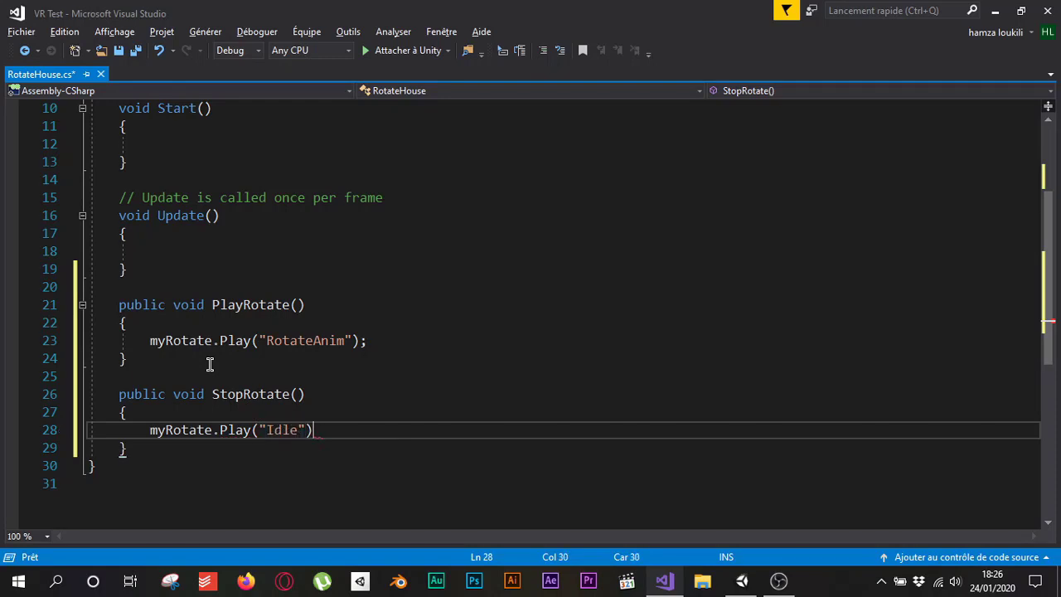
type(";")
key("ctrl+s")
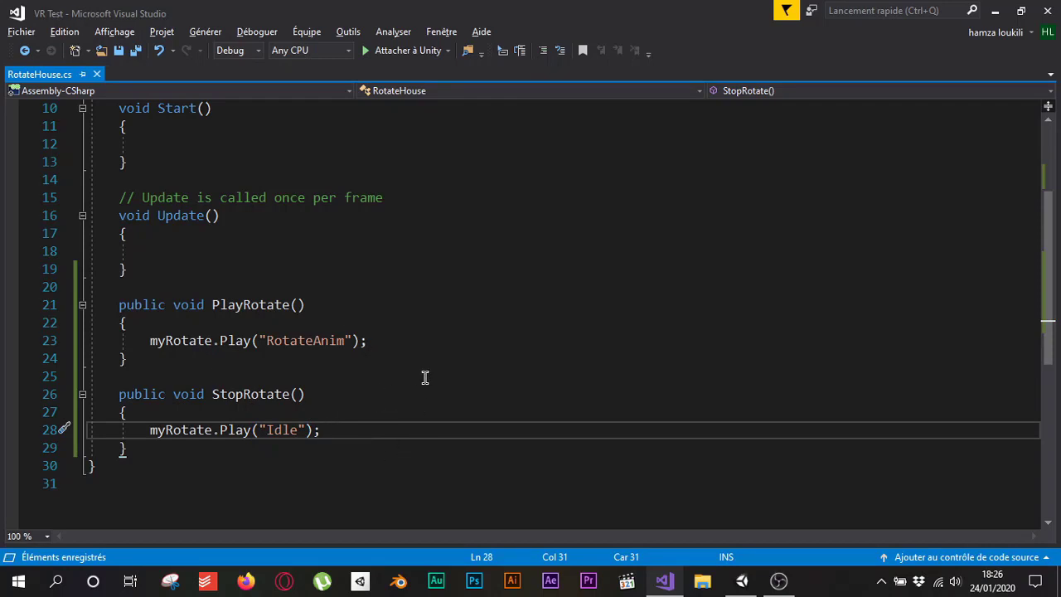
Switch to Unity and assign the Barn Open object to the My Rotate field of ARCamera's Rotate House script.
left_click(742, 580)
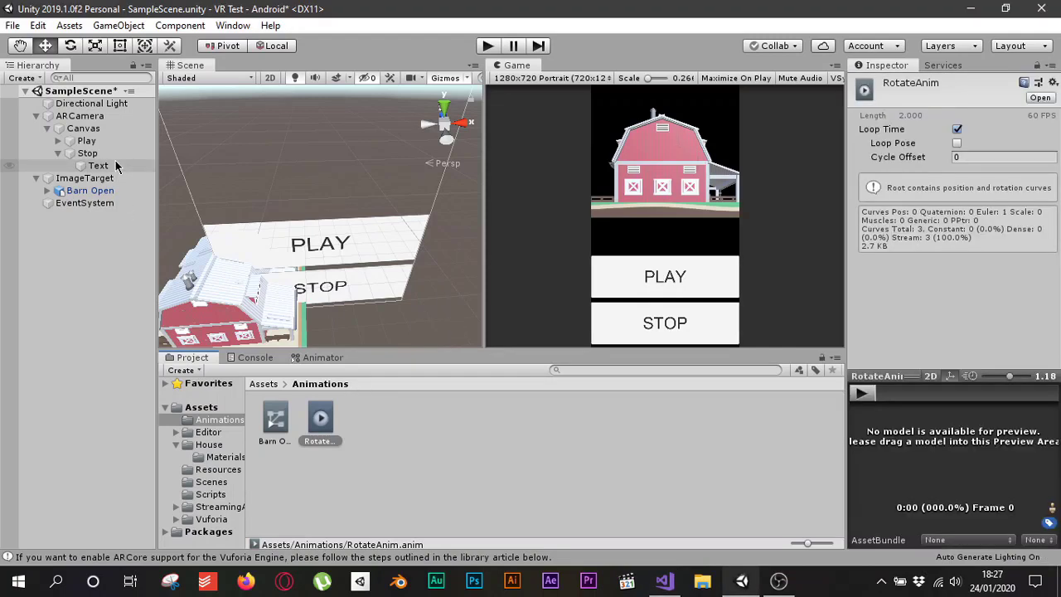
left_click(91, 117)
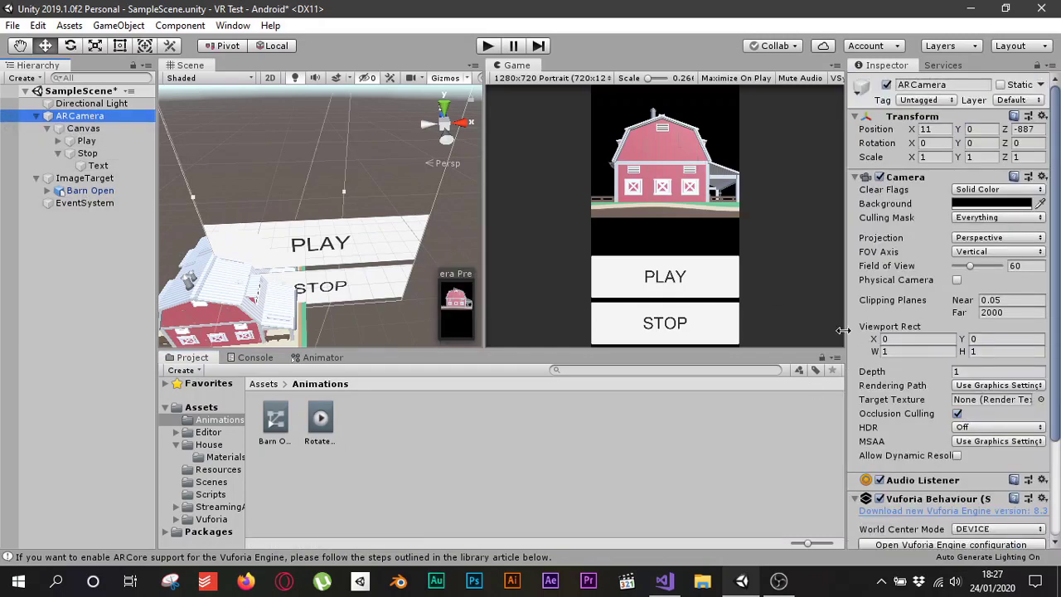
scroll(957, 389, "down", 3)
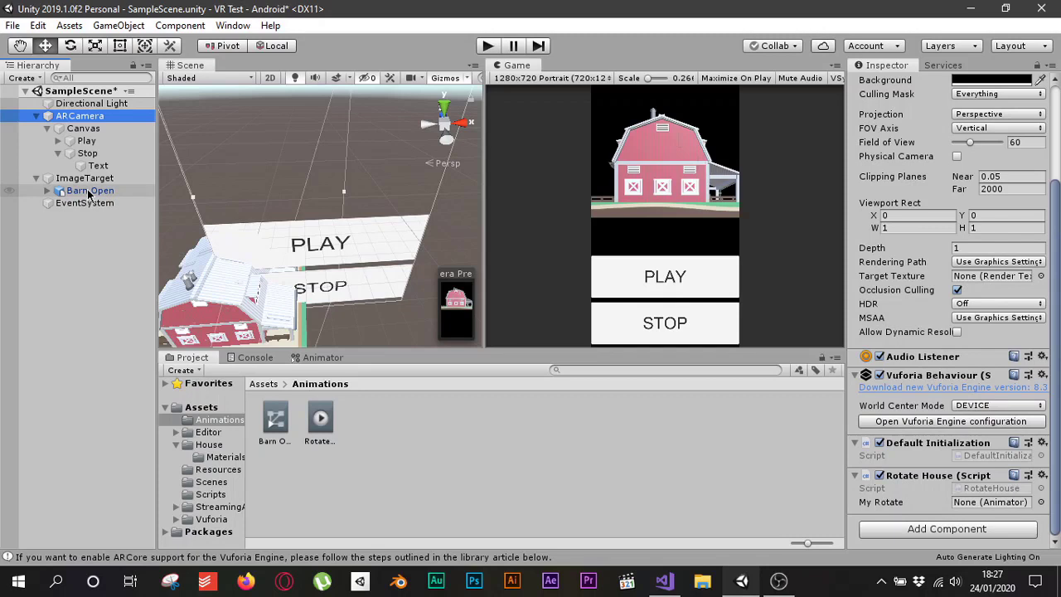
left_click_drag(89, 193, 978, 507)
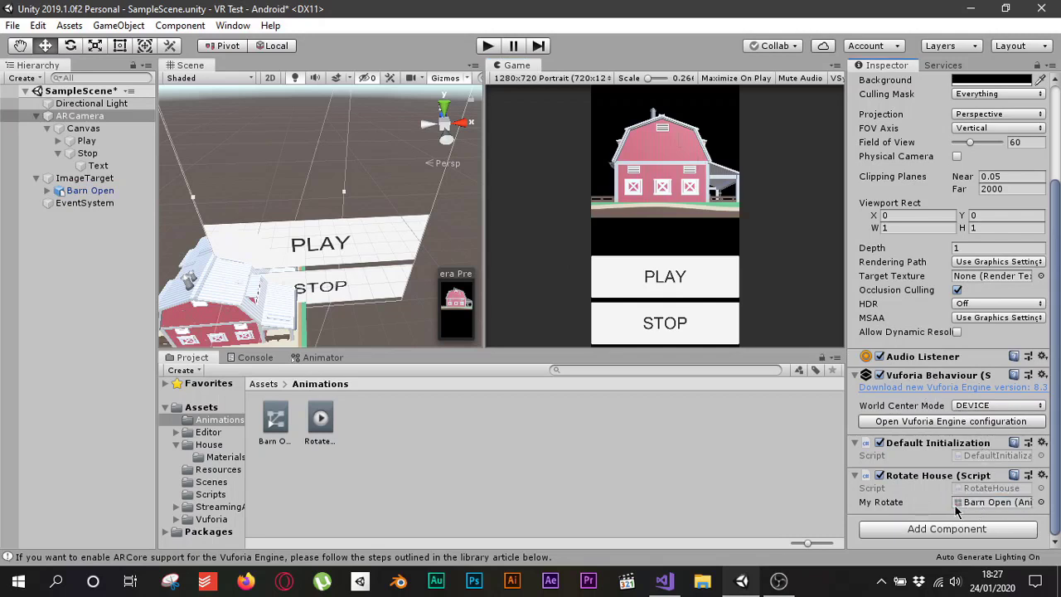
Switch to Visual Studio and review the myRotate declaration and the PlayRotate and StopRotate methods.
left_click(664, 580)
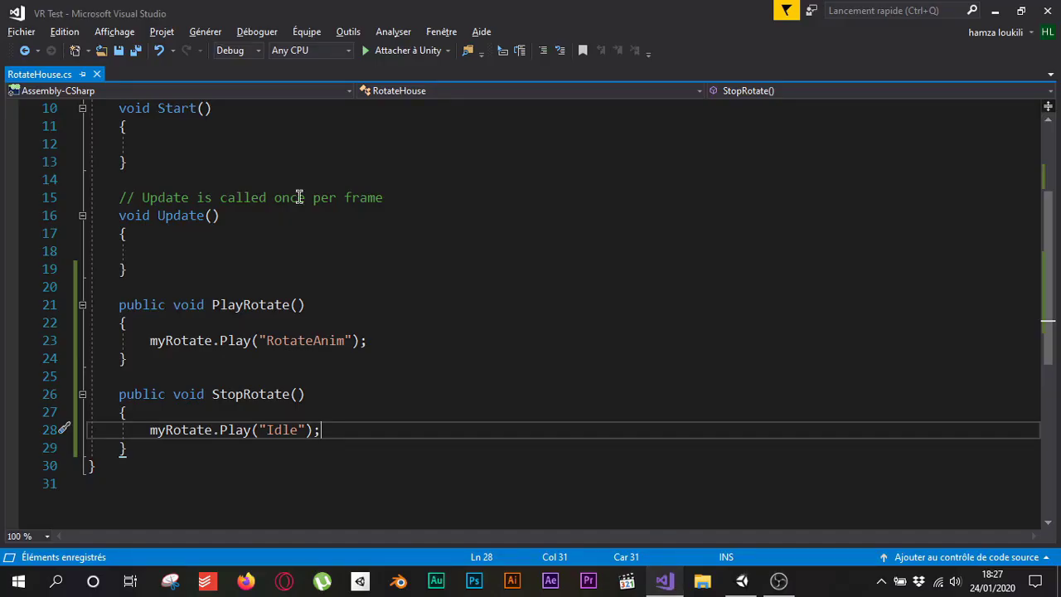
scroll(255, 193, "up", 3)
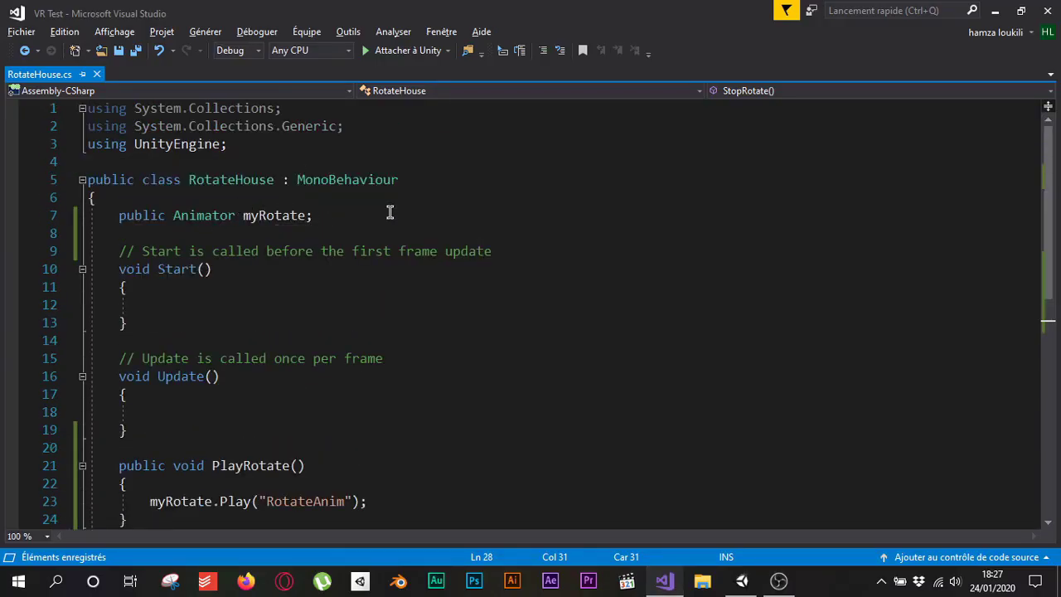
scroll(390, 213, "down", 1)
scroll(390, 212, "down", 3)
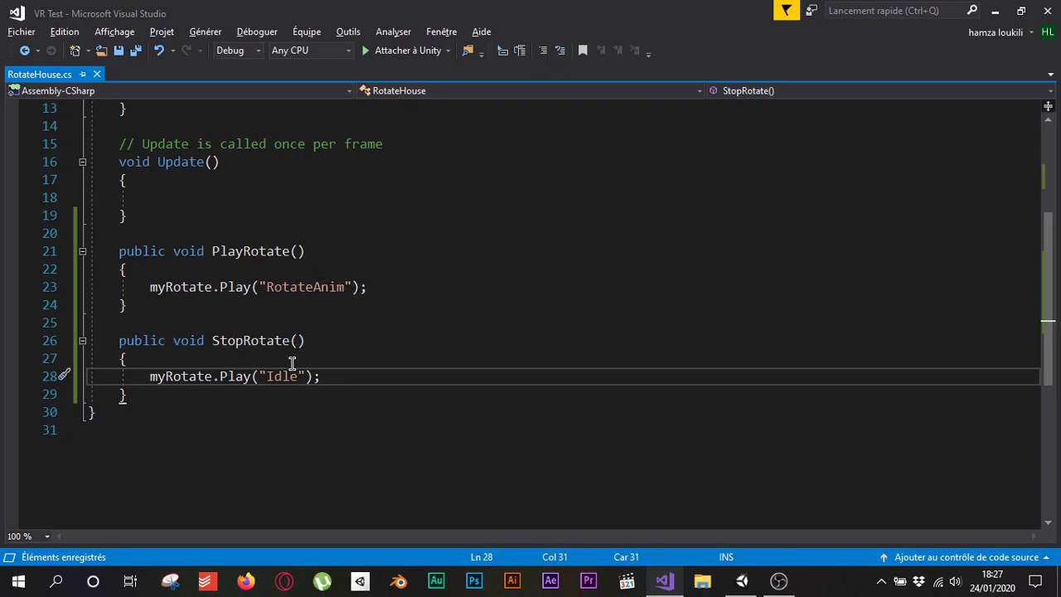
Return to Unity and add an empty On Click () event entry to the Play button.
left_click(742, 579)
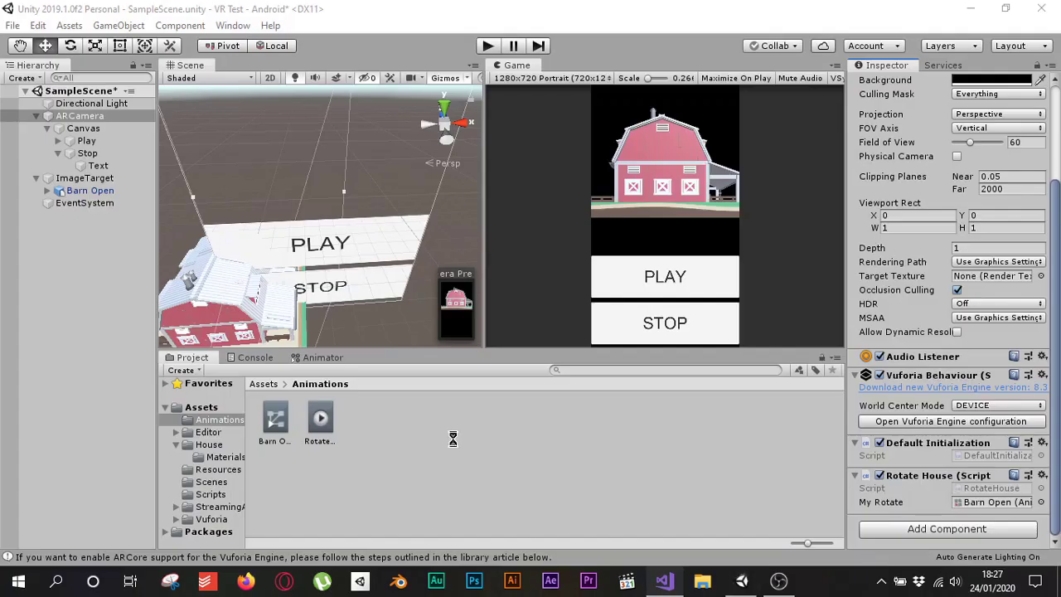
left_click(87, 141)
left_click(58, 153)
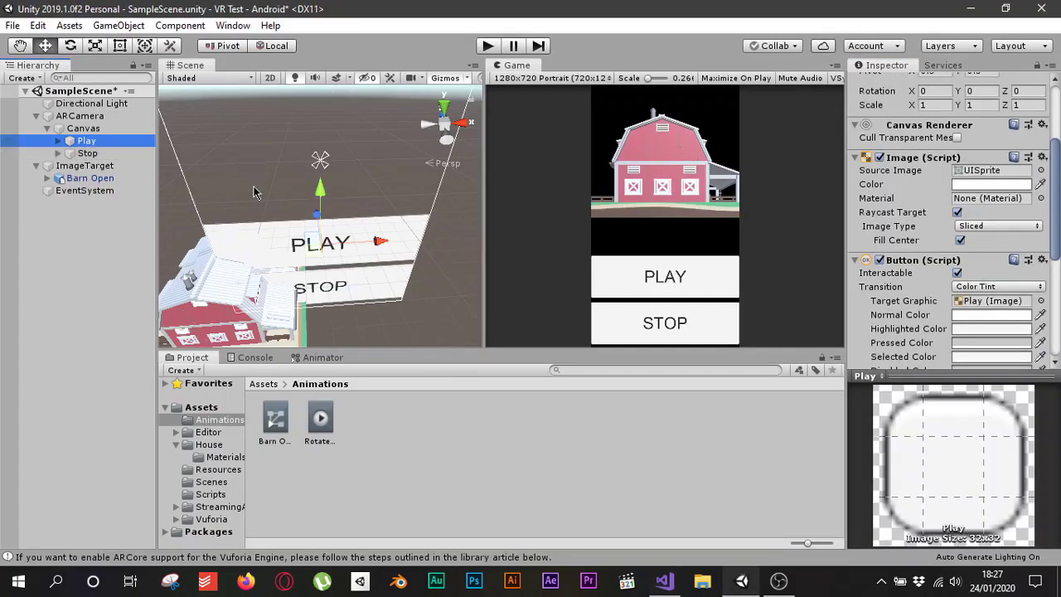
scroll(986, 249, "down", 5)
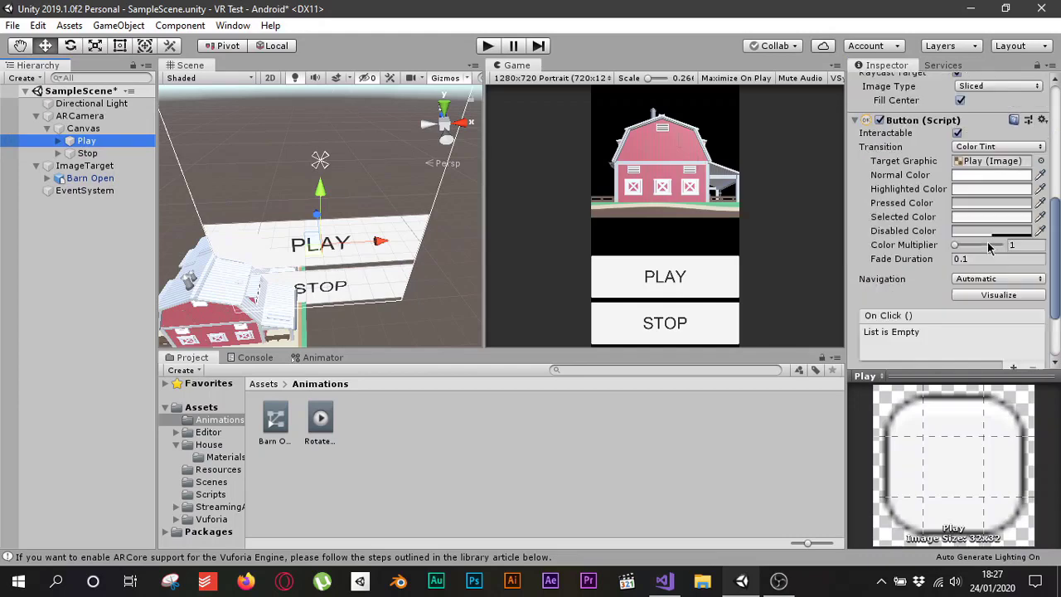
left_click(82, 203)
left_click(86, 142)
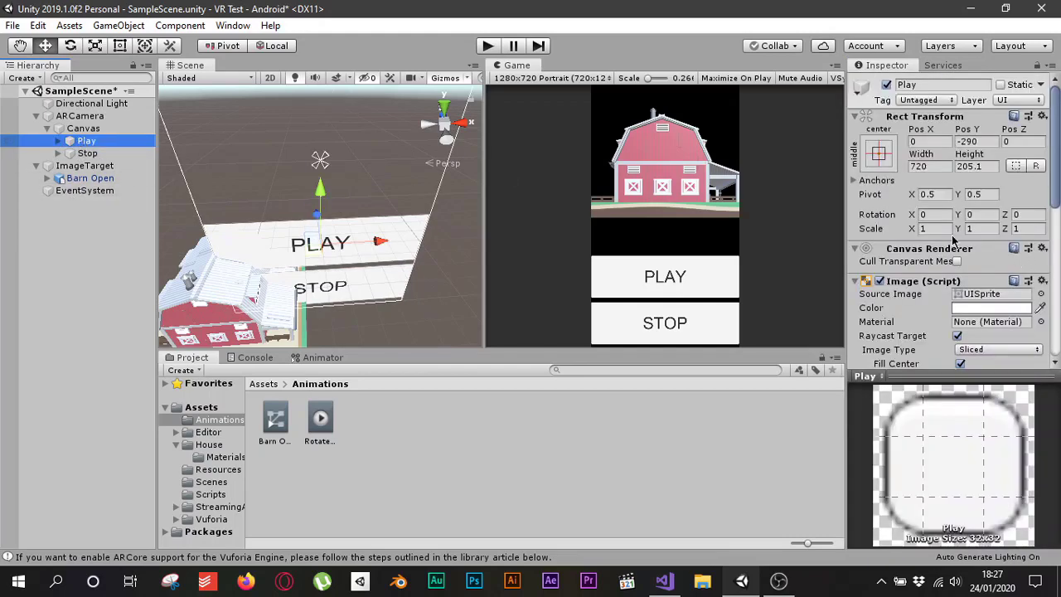
scroll(955, 243, "down", 5)
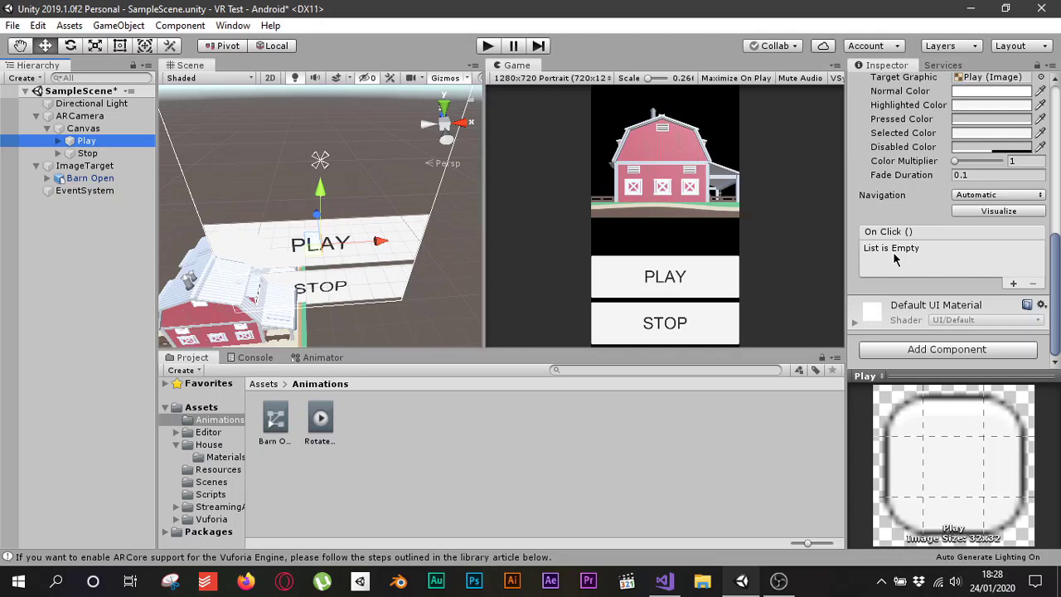
left_click(1012, 282)
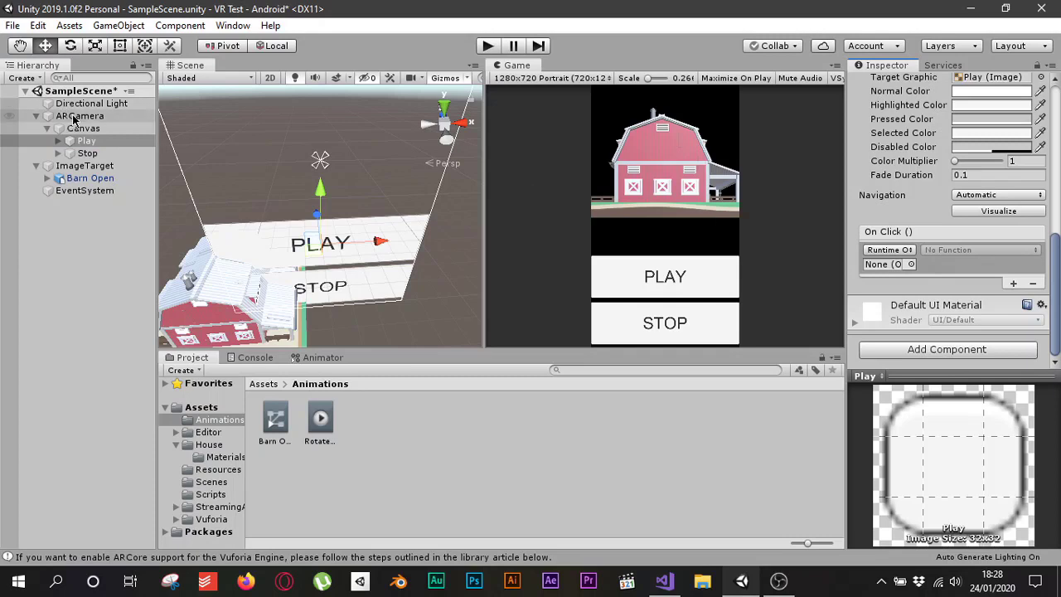
Set ARCamera as the Play button's On Click target and choose RotateHouse.PlayRotate as its function.
left_click_drag(73, 120, 883, 277)
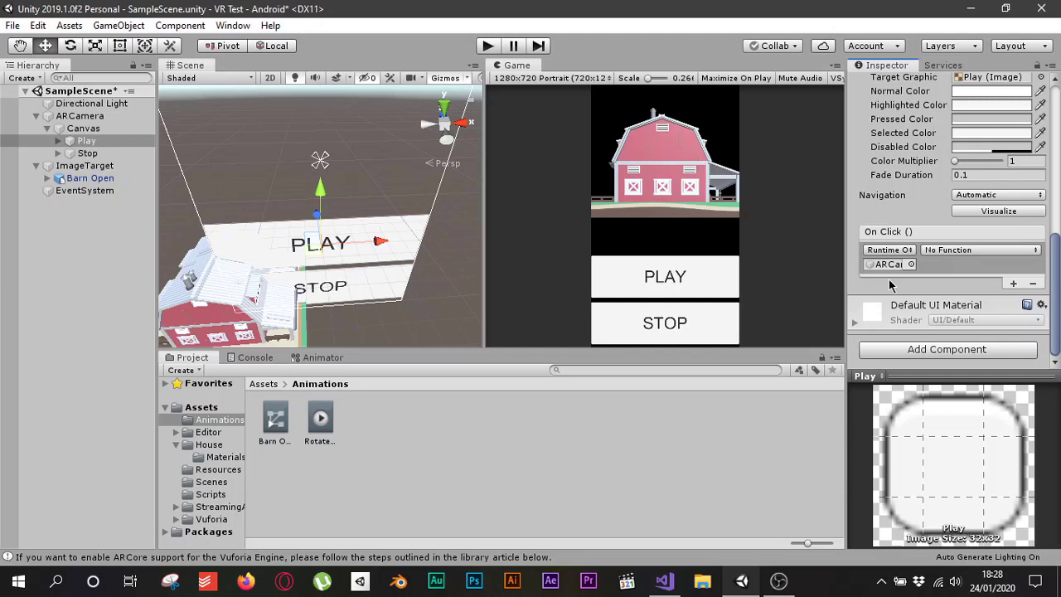
left_click(983, 249)
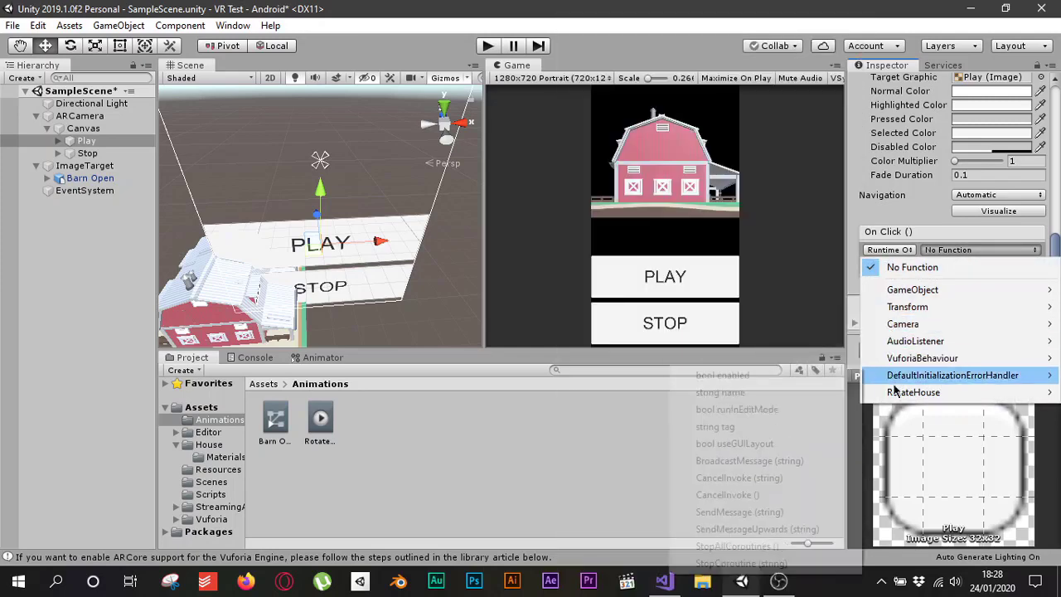
mouse_move(914, 393)
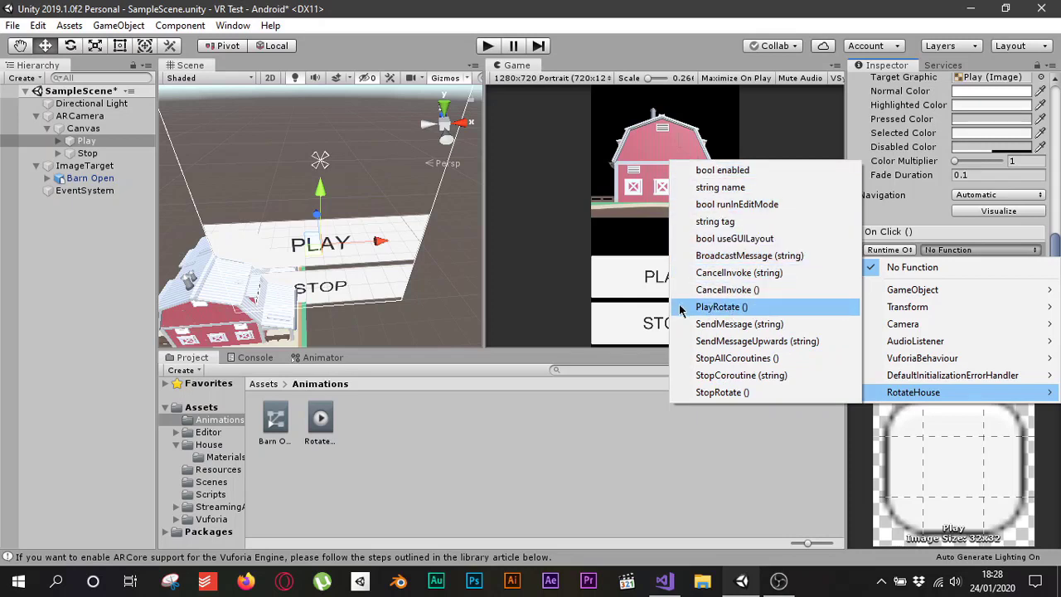
left_click(743, 308)
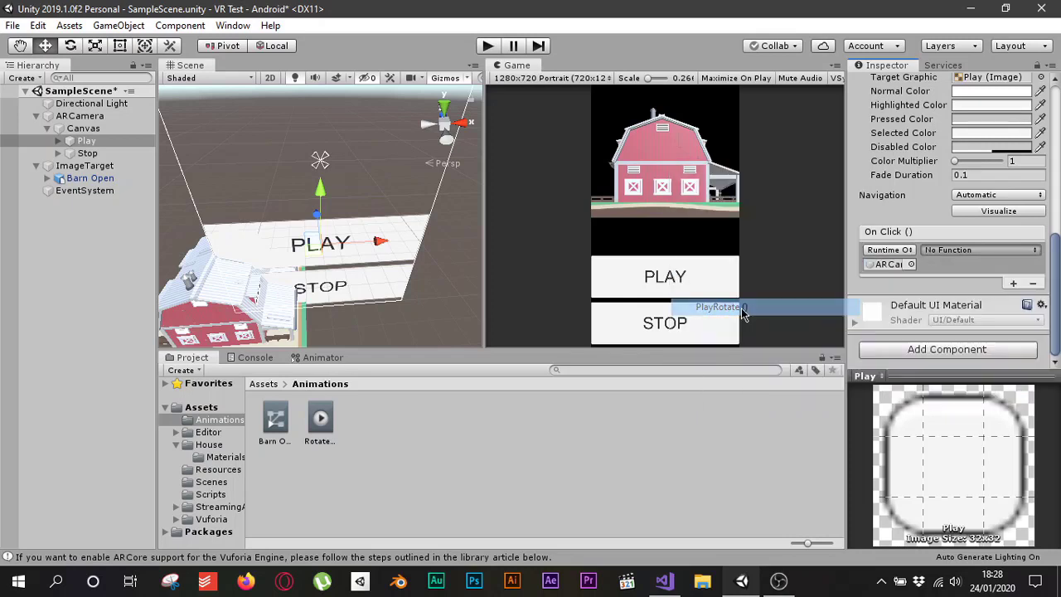
Add an On Click event to the Stop button that calls RotateHouse.StopRotate on ARCamera, and save the scene.
left_click(87, 155)
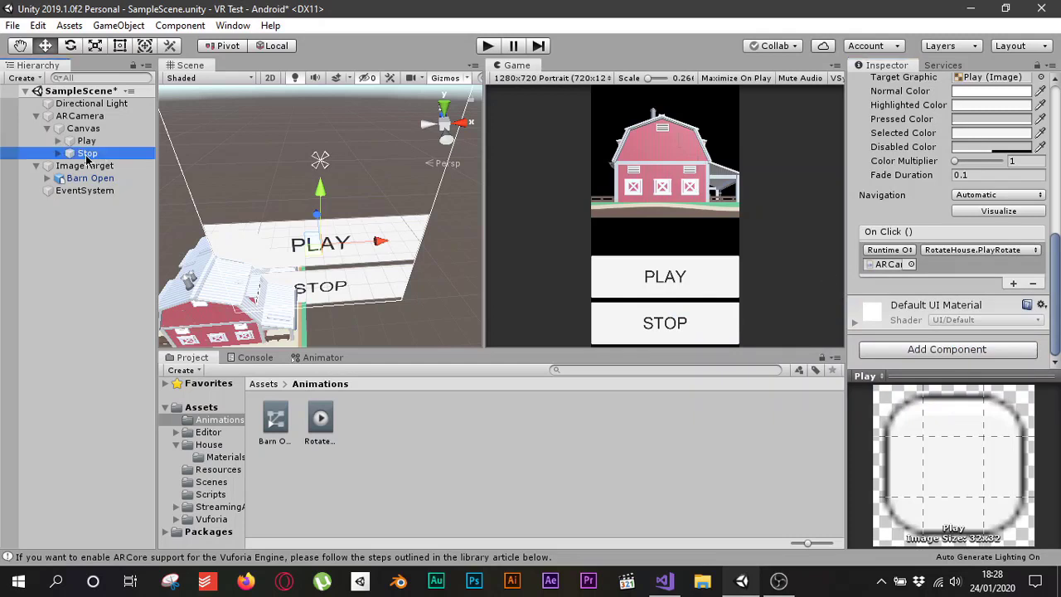
left_click(1015, 284)
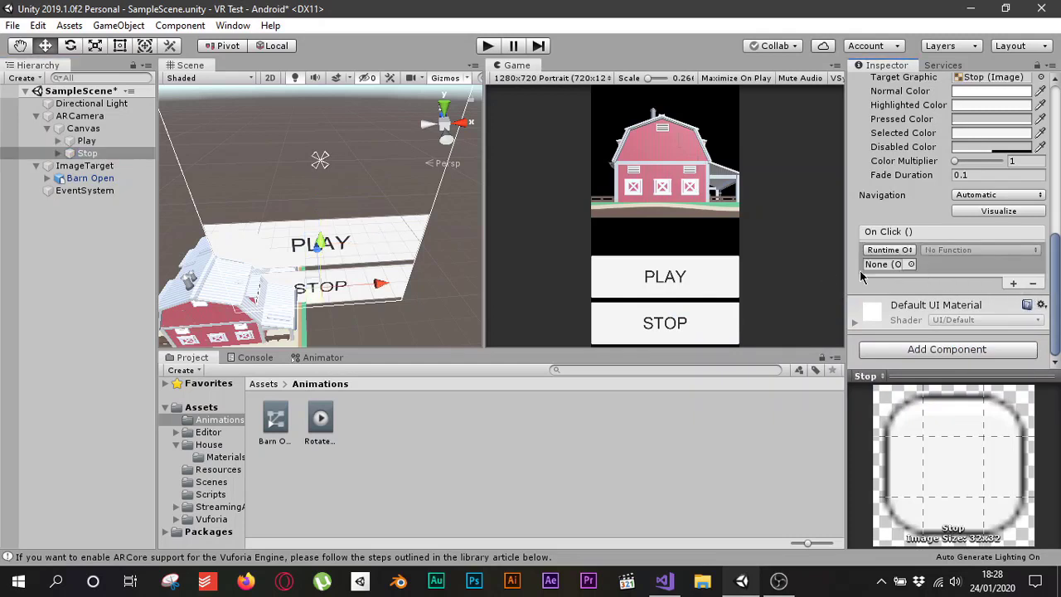
left_click_drag(79, 119, 891, 264)
left_click(992, 260)
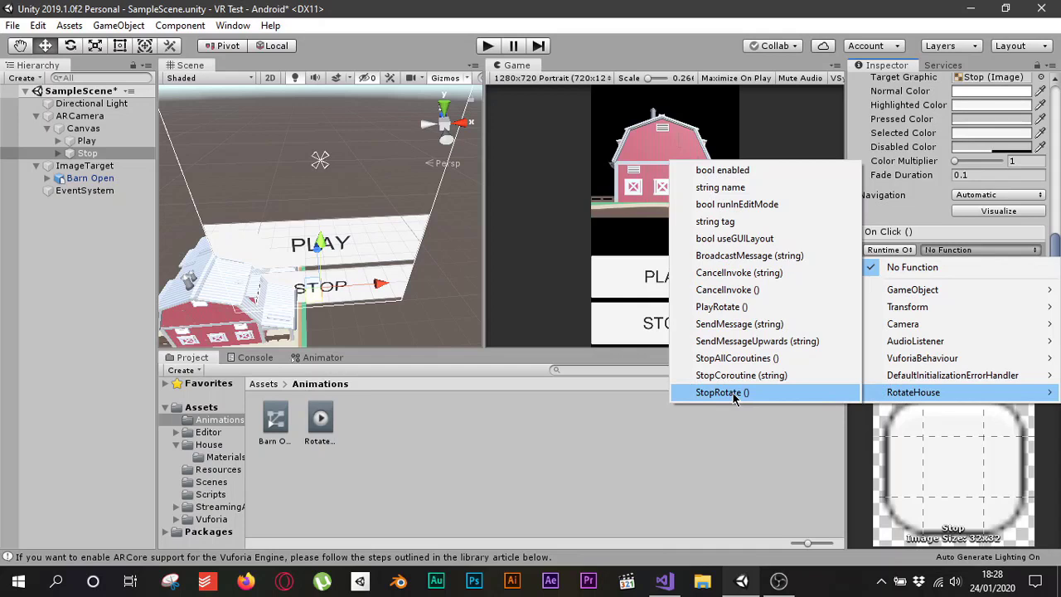
left_click(733, 398)
left_click(111, 372)
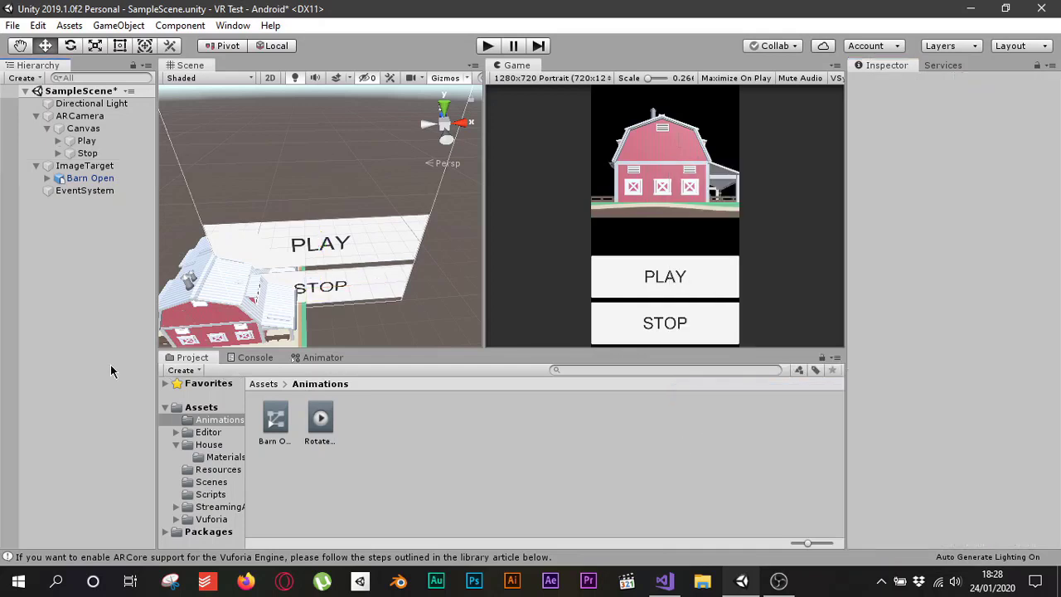
key("ctrl+s")
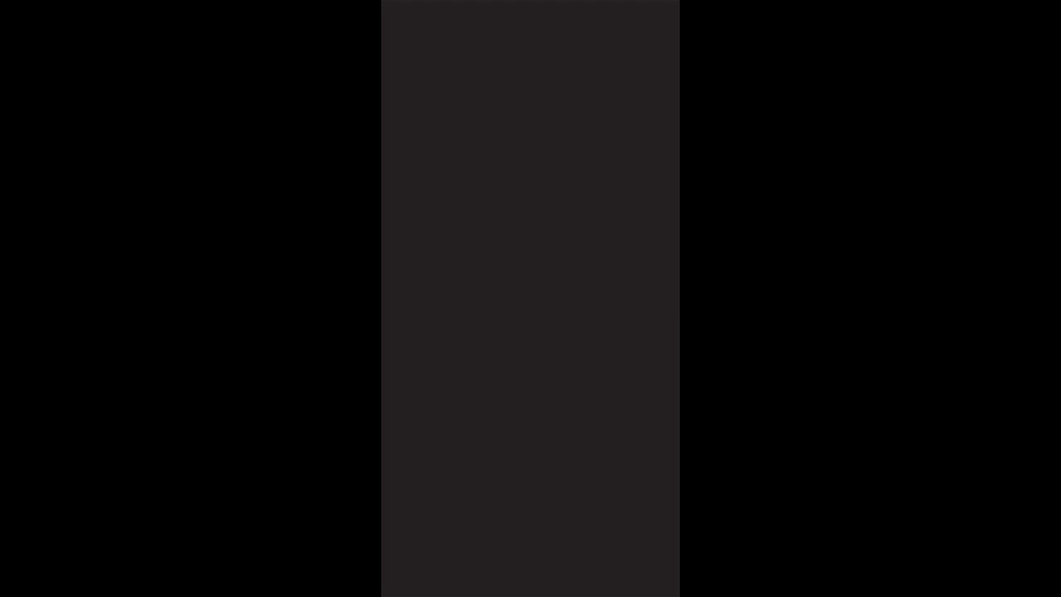
left_click(606, 316)
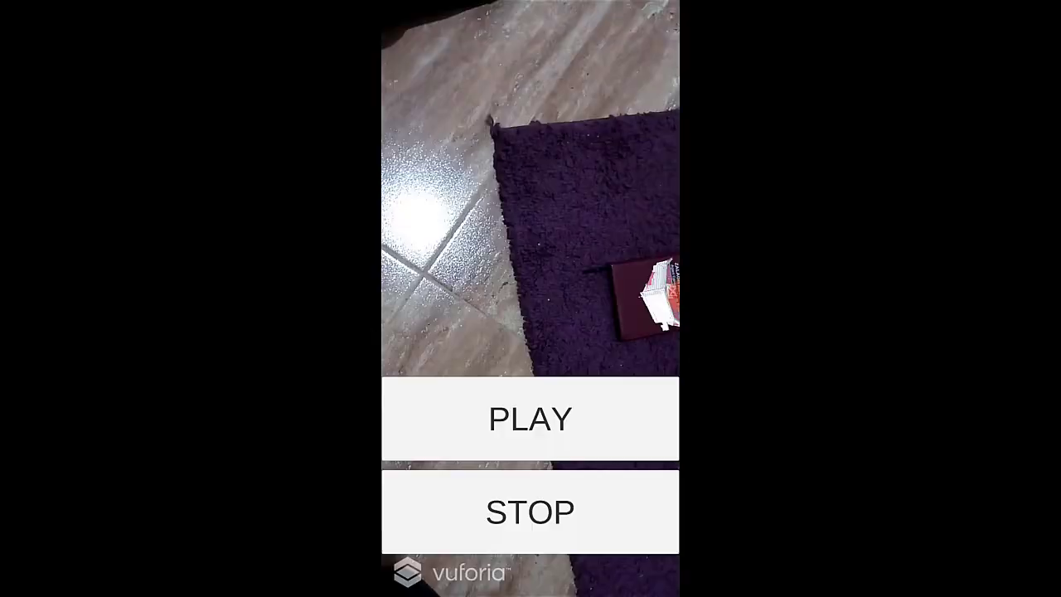